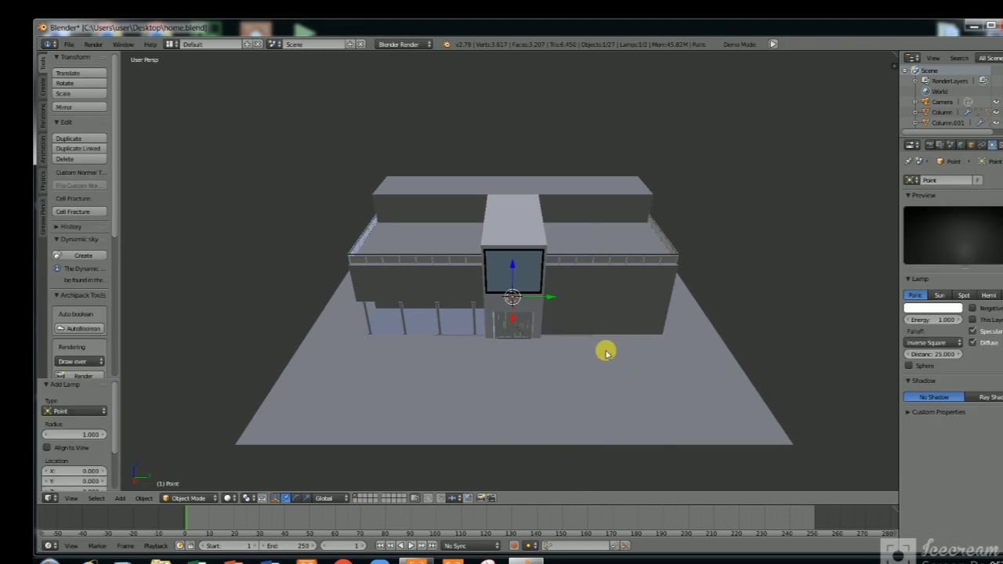
Move the point lamp about 13.5 units along X in front of the building and raise it about 10.3 units.
key(g)
key(y)
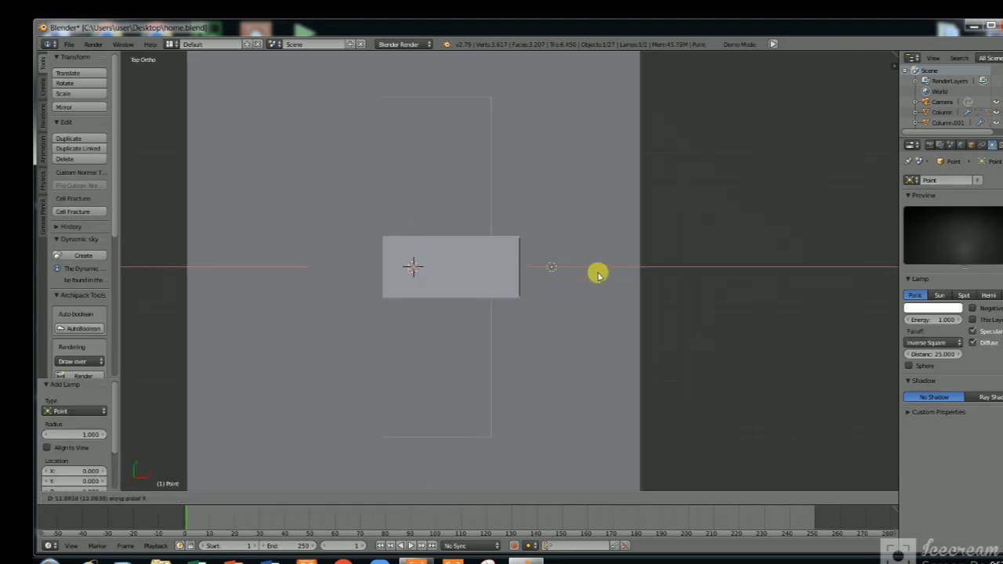
click(630, 270)
key(KP_1)
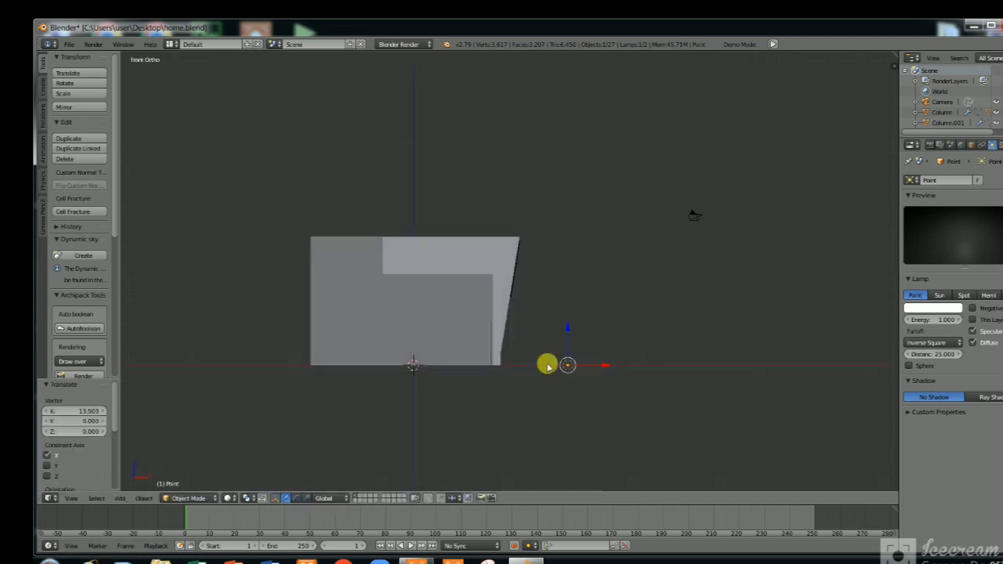
key(g)
key(z)
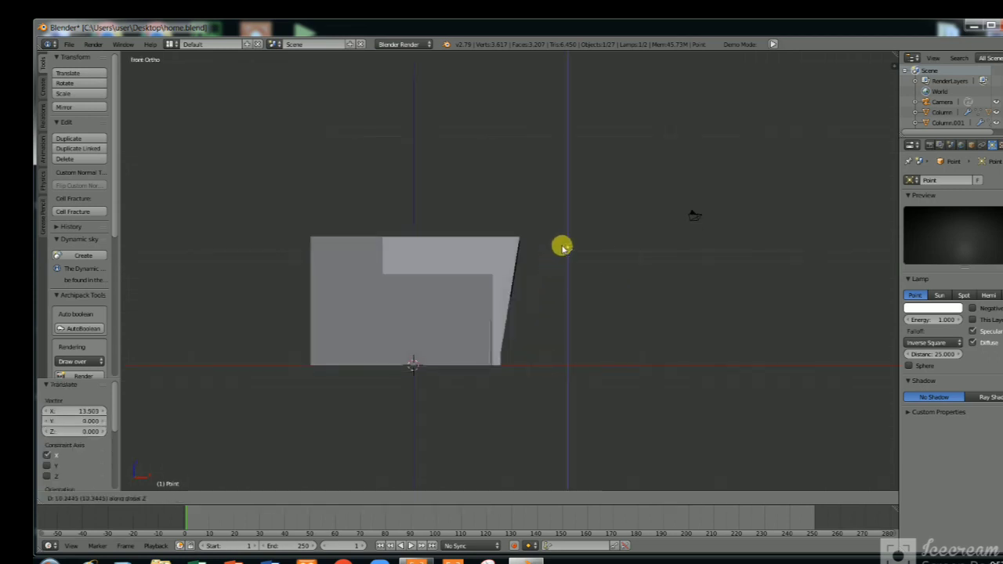
click(562, 248)
Duplicate the raised lamp about 15.2 units along Y to one front corner, and duplicate that copy about 29.3 units back to the opposite corner.
key(KP_7)
key(shift+d)
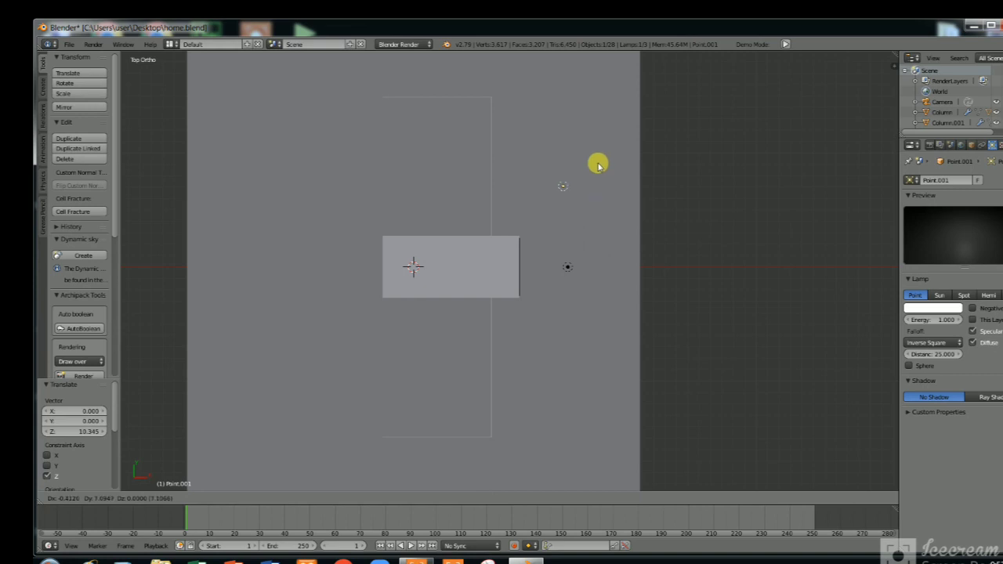
click(603, 115)
key(shift+d)
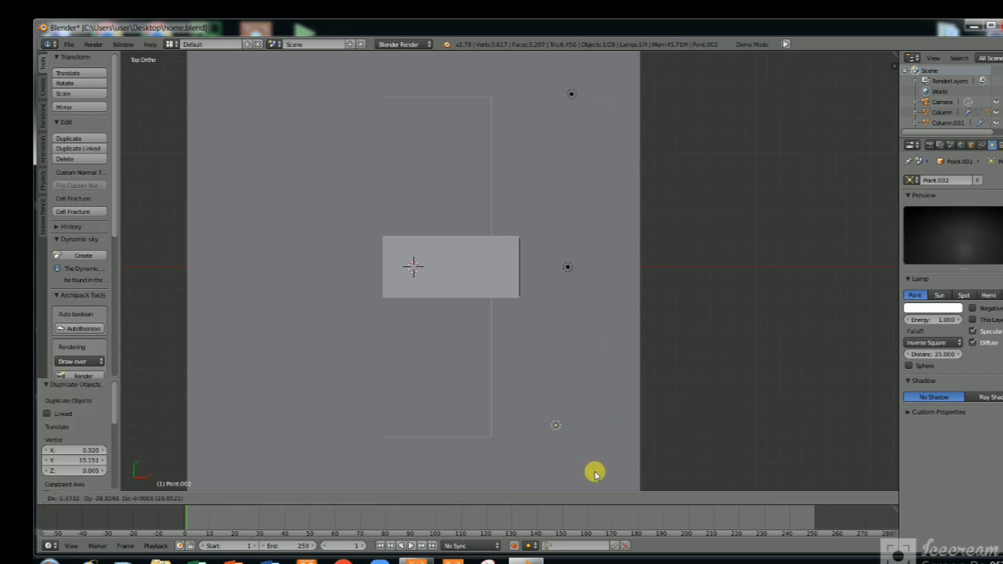
click(594, 473)
Duplicate the corner lamp about 3.7 units closer to the building and 7 units lower.
key(KP_1)
key(shift+d)
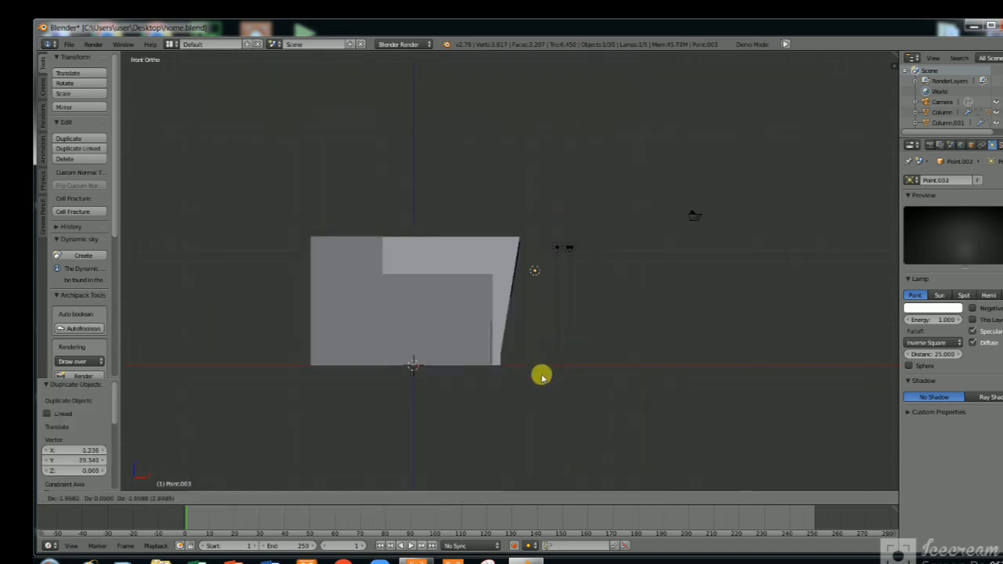
click(553, 396)
Duplicate the lowered lamp twice along the facade, about 13.4 units to the middle and another 12.5 units to the far side.
key(KP_7)
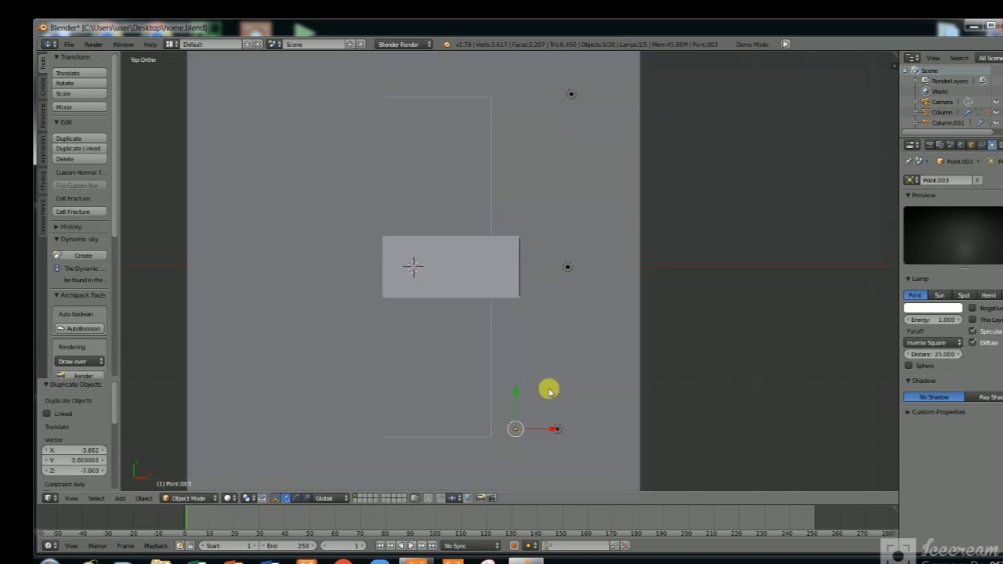
key(shift+d)
click(550, 236)
key(shift+d)
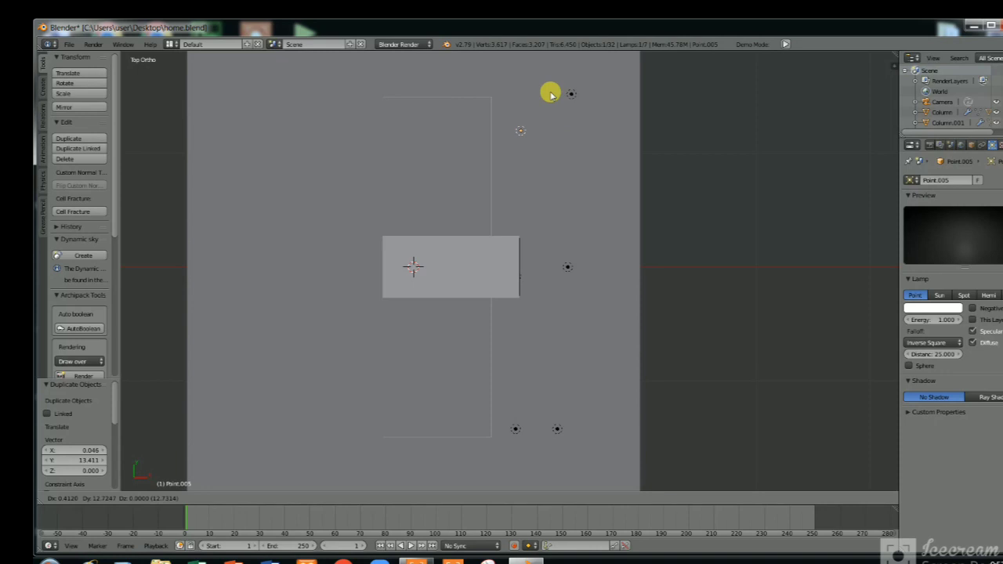
click(551, 94)
Show the scene in rendered shading and examine the lamps' lighting on the facade and ground from several angles.
middle_drag(572, 238, 369, 435)
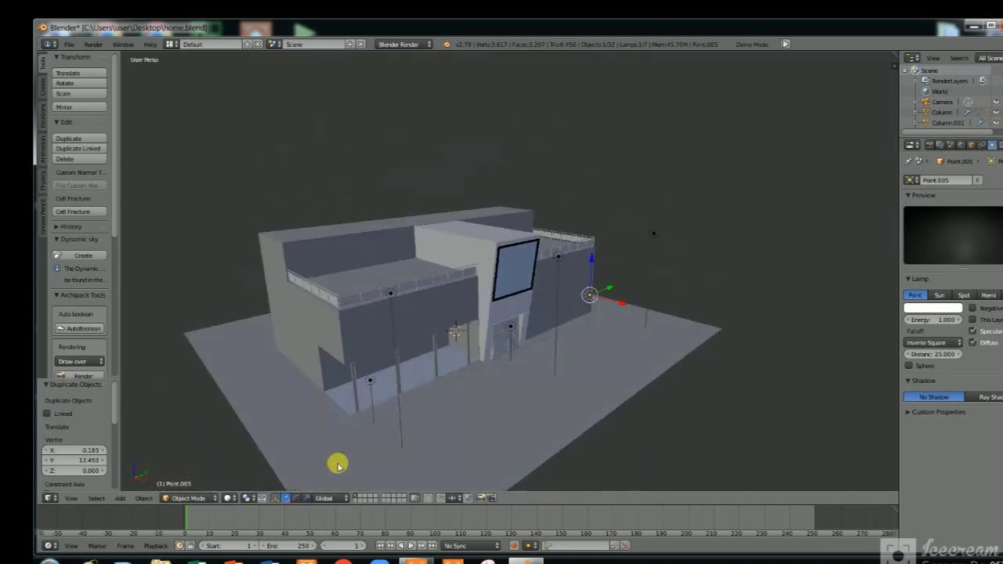
click(233, 500)
click(233, 428)
scroll(484, 365, up, 4)
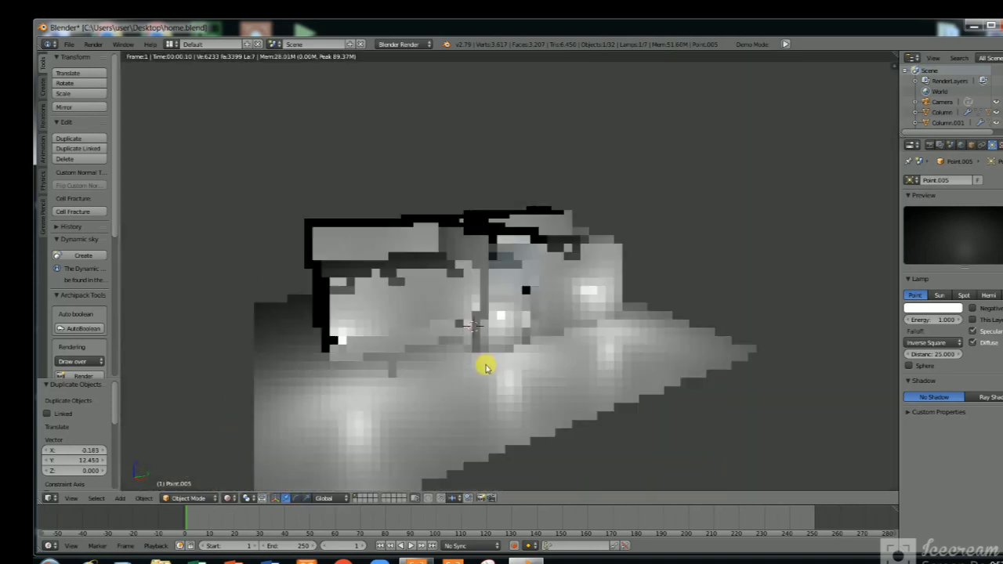
key(KP_6)
key(KP_6)
key(KP_6)
key(KP_6)
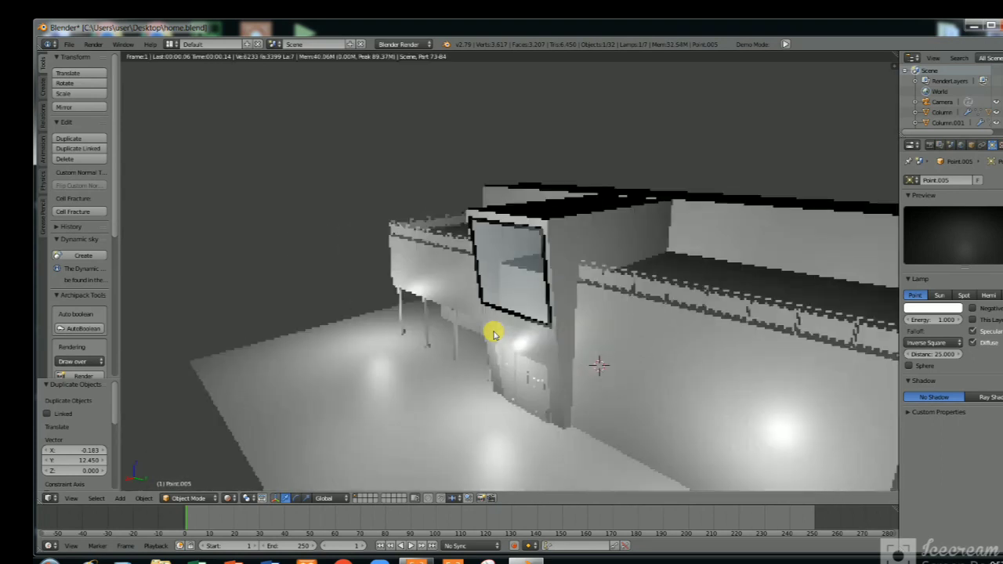
key(KP_2)
key(KP_8)
key(KP_4)
key(KP_4)
key(KP_4)
key(KP_4)
key(KP_4)
key(KP_4)
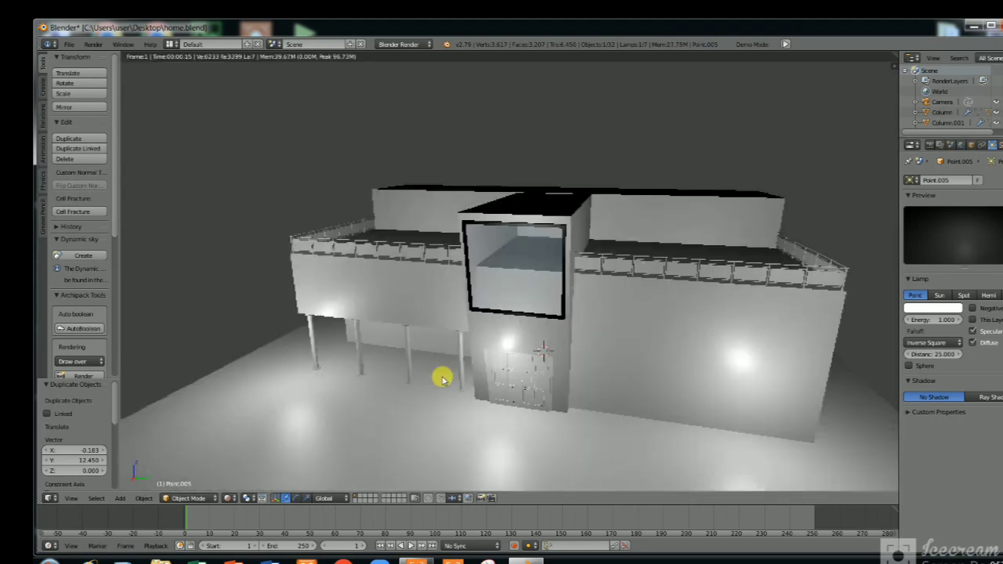
key(KP_4)
Return to solid shading, select the front roof fence and give its Fence_wood material a muted reddish-brown diffuse colour.
click(229, 497)
click(235, 448)
right_click(284, 340)
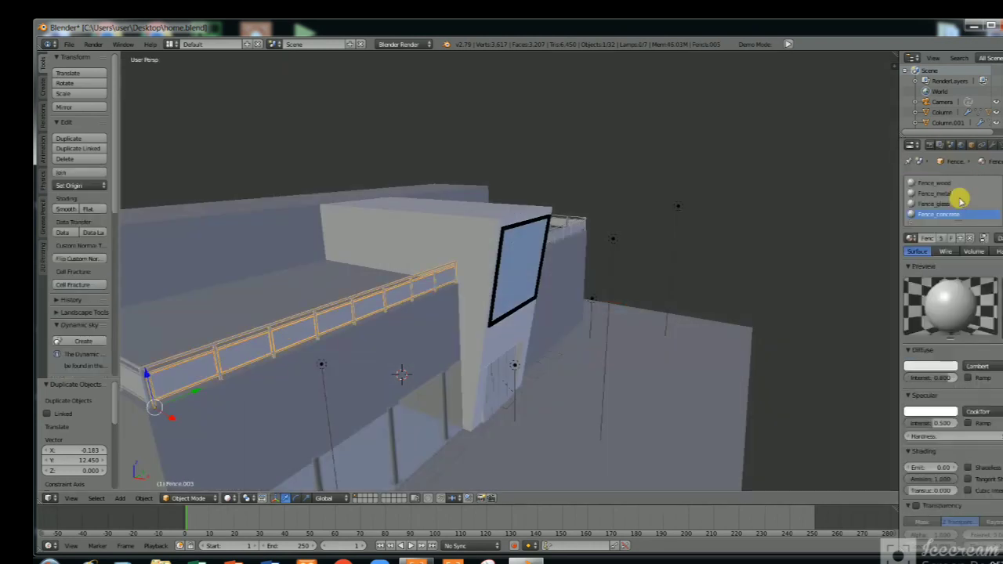
click(932, 362)
click(914, 296)
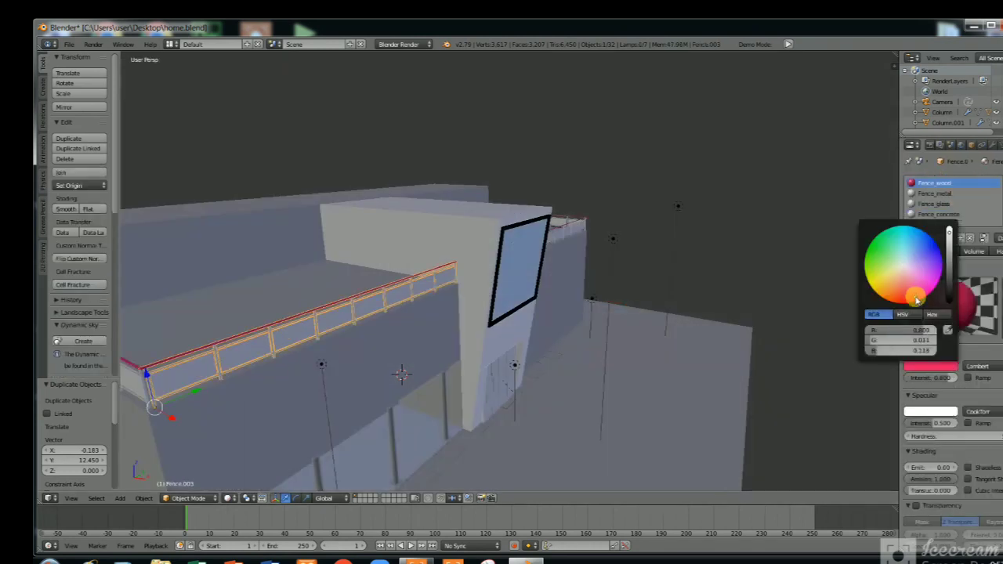
drag(907, 292, 903, 274)
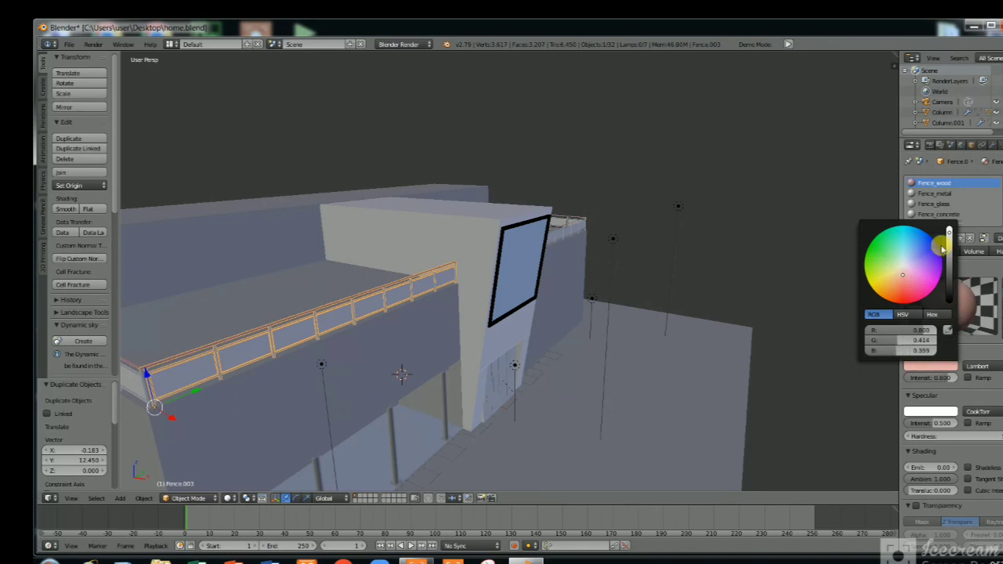
drag(948, 246, 951, 263)
Refine the diffuse colour of Fence_wood to a darker, more saturated reddish brown, checking it on the handrail up close.
scroll(321, 334, down, 8)
shift+middle_drag(321, 335, 353, 324)
scroll(353, 325, up, 10)
shift+middle_drag(589, 365, 610, 361)
shift+scroll(608, 359, down, 3)
ctrl+scroll(492, 319, down, 1)
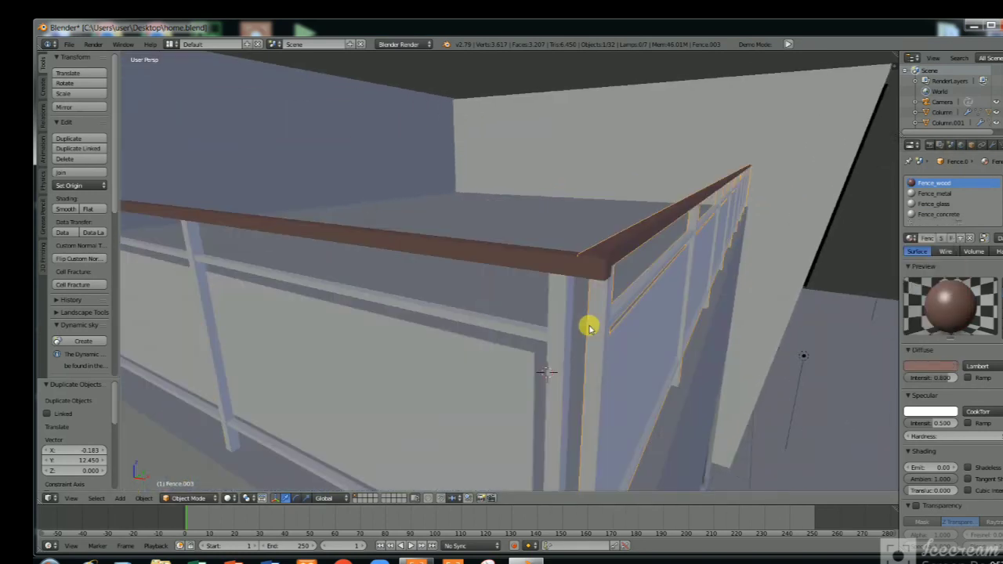
click(933, 365)
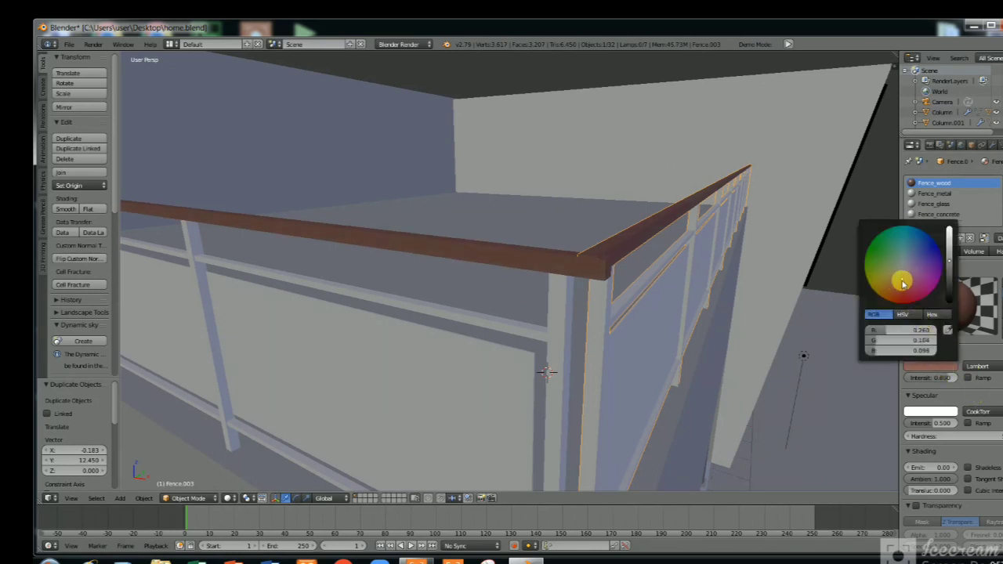
click(901, 290)
click(949, 267)
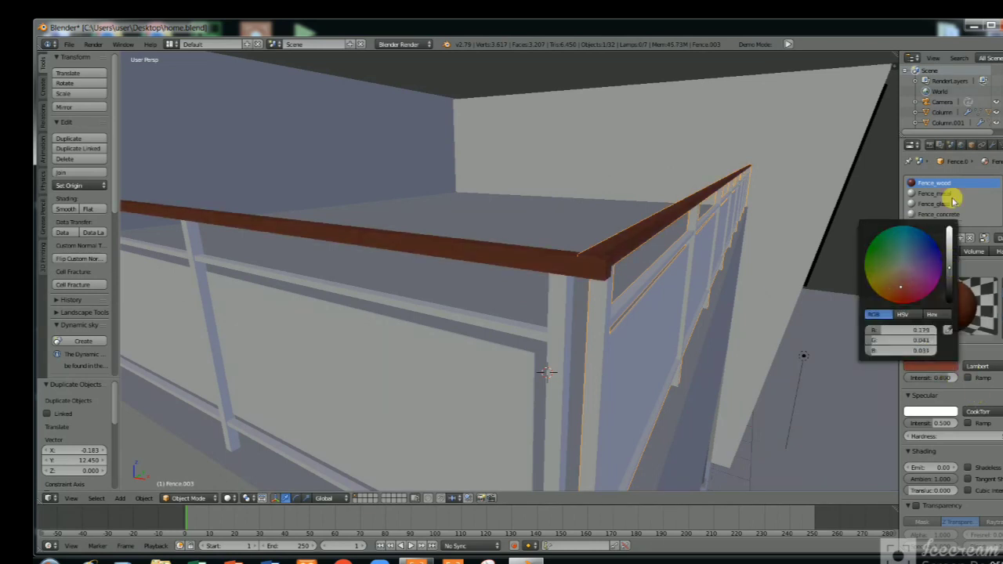
Set the diffuse colour of the Fence_metal material to a dark grey of about 0.157.
click(944, 195)
click(928, 361)
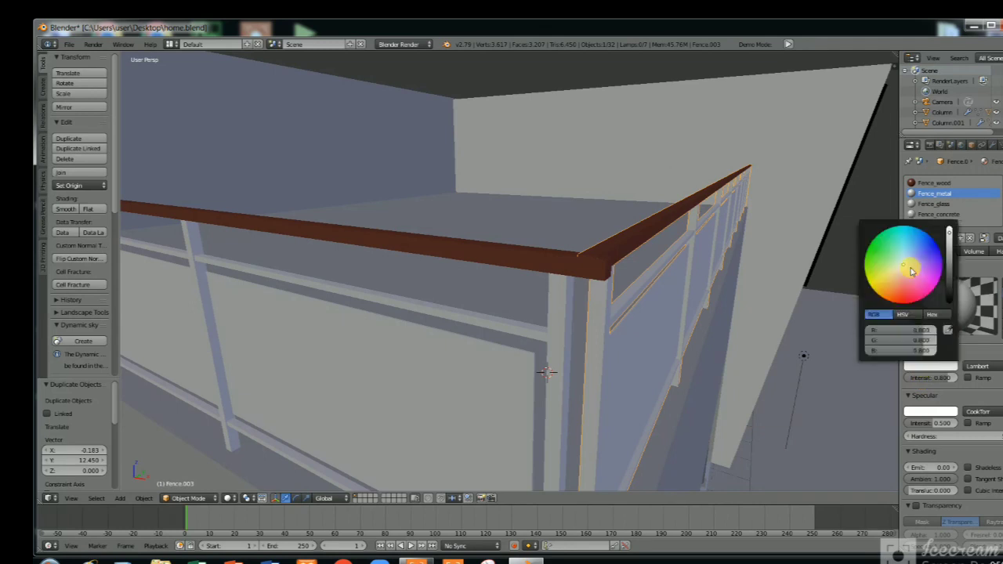
drag(949, 235, 950, 271)
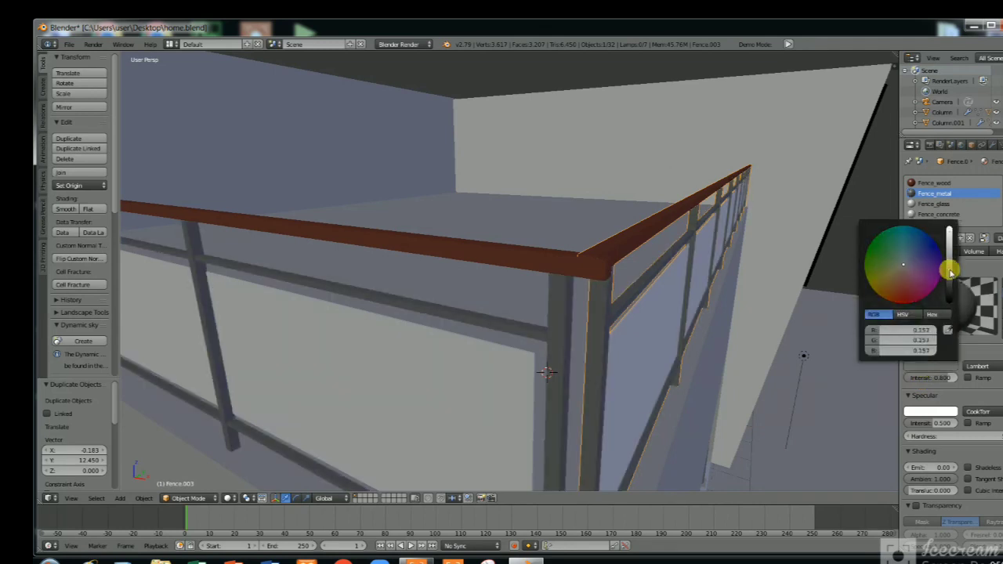
click(956, 215)
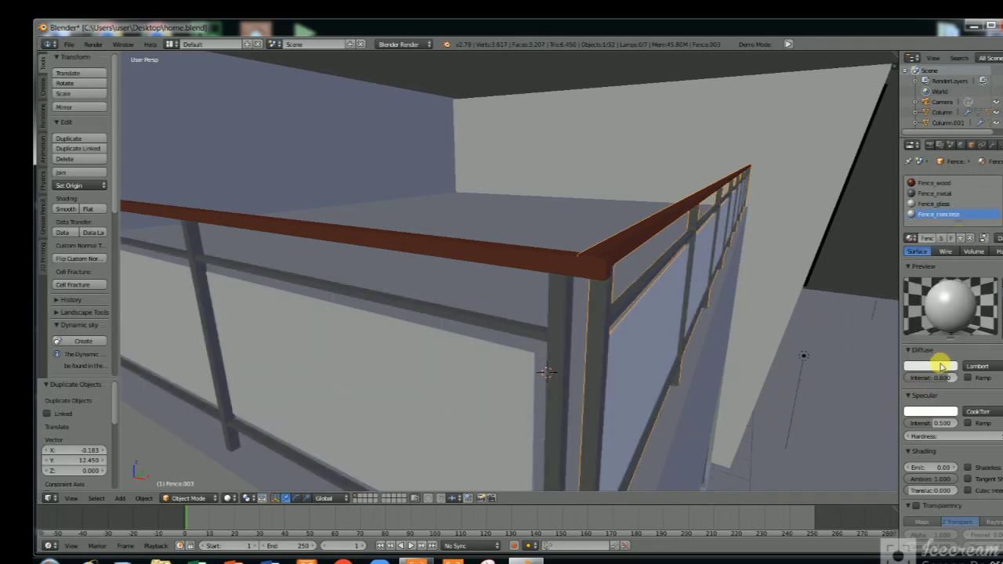
click(940, 366)
drag(920, 287, 901, 266)
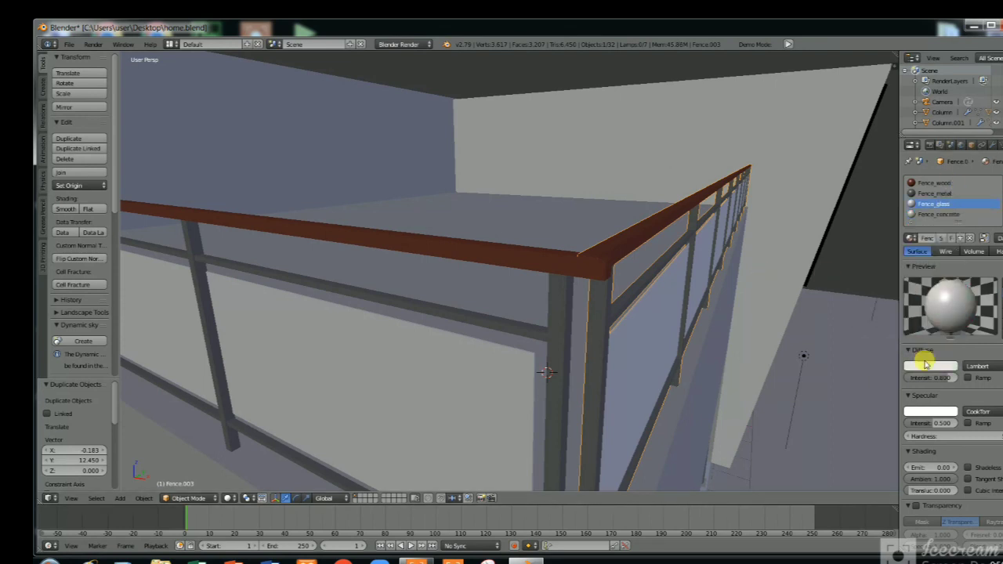
Give the Fence_glass material a light blue diffuse colour, Z transparency with alpha about 0.189, and a slight mirror reflection.
click(925, 366)
click(910, 255)
scroll(921, 439, down, 2)
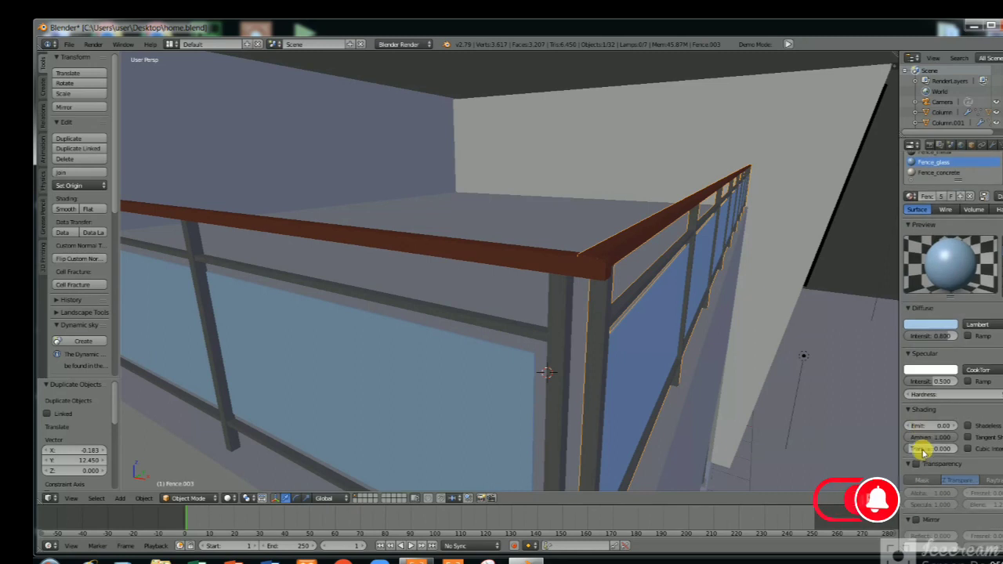
click(916, 464)
drag(948, 494, 919, 494)
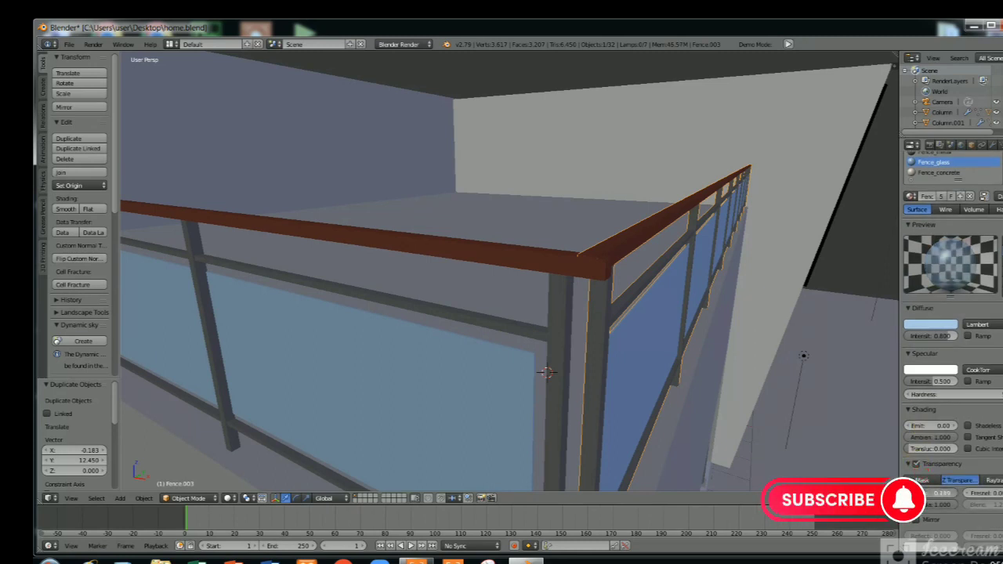
click(916, 520)
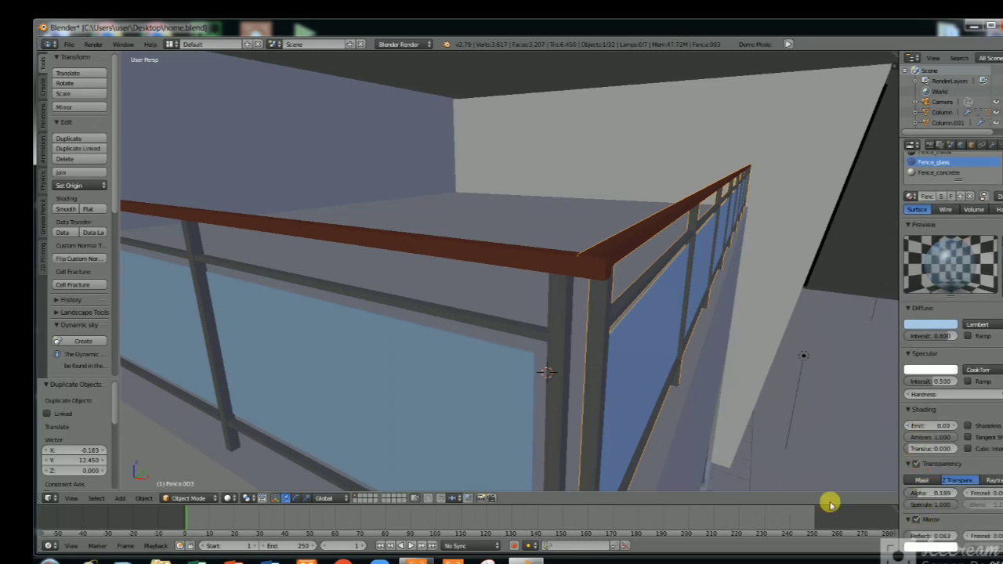
Duplicate the central front lamp over one roof terrace, about 12 units back along X and 8.4 units sideways along Y.
scroll(663, 347, down, 6)
scroll(665, 322, up, 1)
middle_drag(665, 322, 615, 317)
right_click(756, 266)
key(KP_7)
key(KP_5)
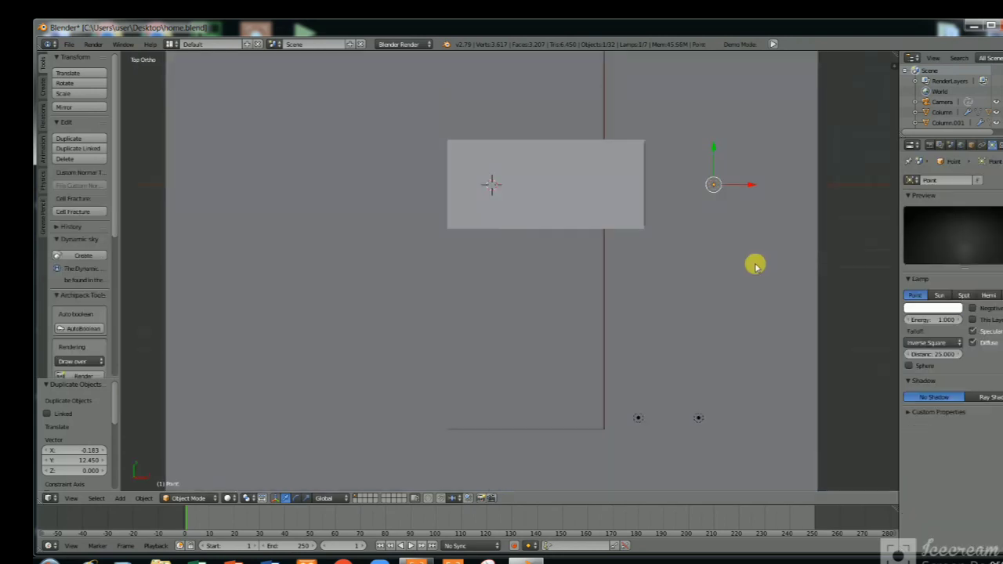
scroll(754, 266, down, 1)
key(shift+d)
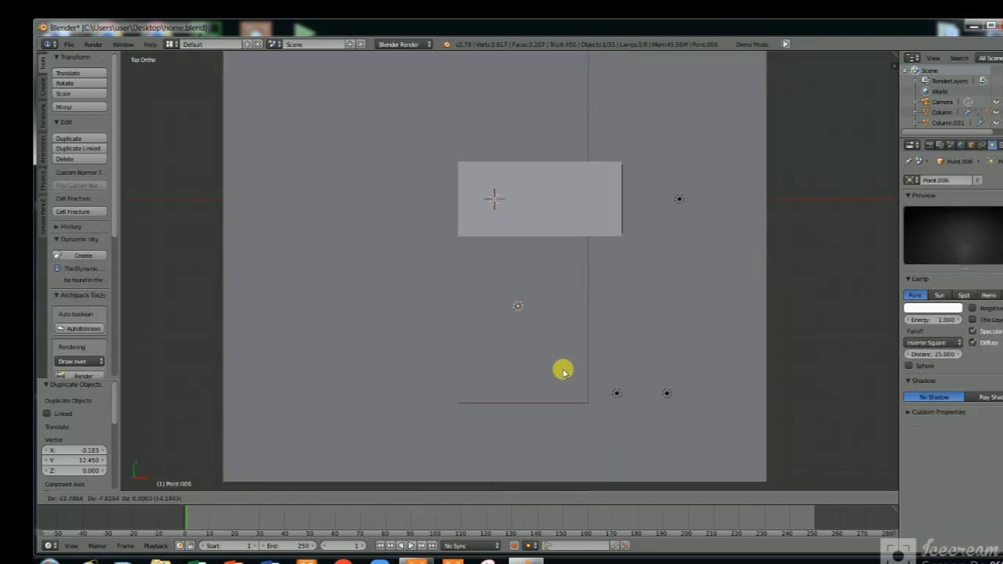
click(562, 373)
Raise the roof terrace lamp about 1.3 units along Z.
key(KP_1)
key(g)
key(z)
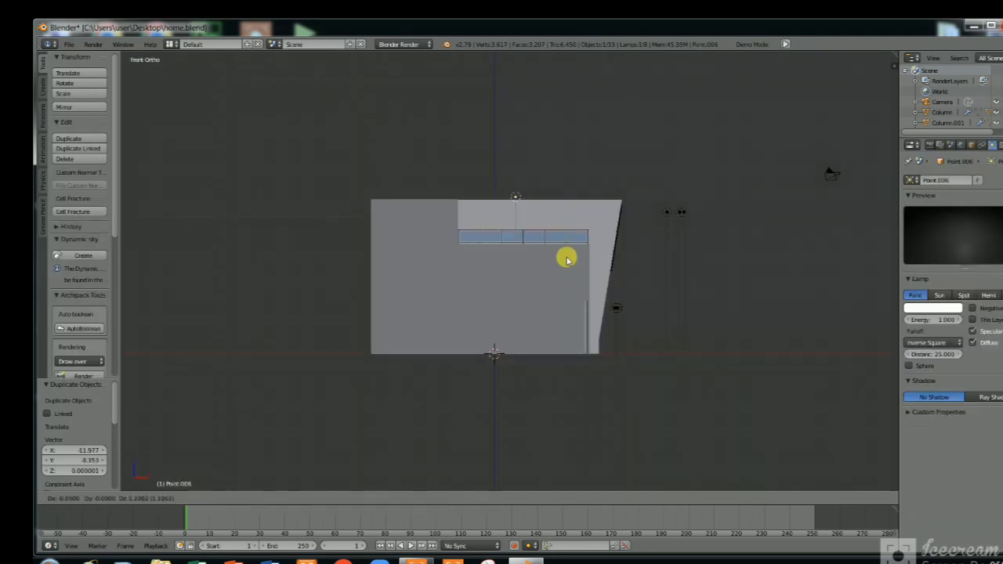
click(569, 261)
Duplicate the terrace lamp about 16.6 units along Y over the opposite roof terrace.
key(KP_7)
key(shift+d)
key(y)
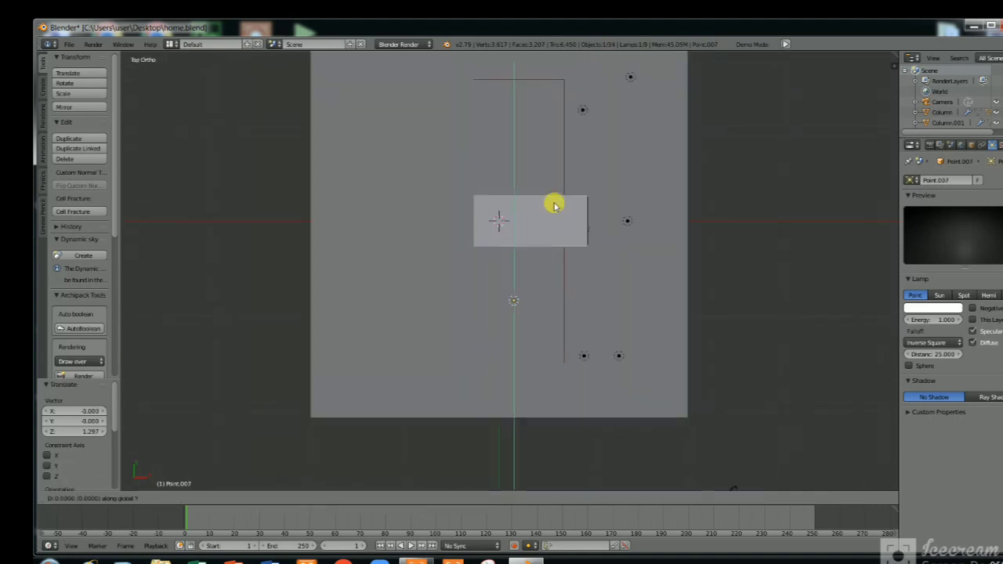
click(549, 109)
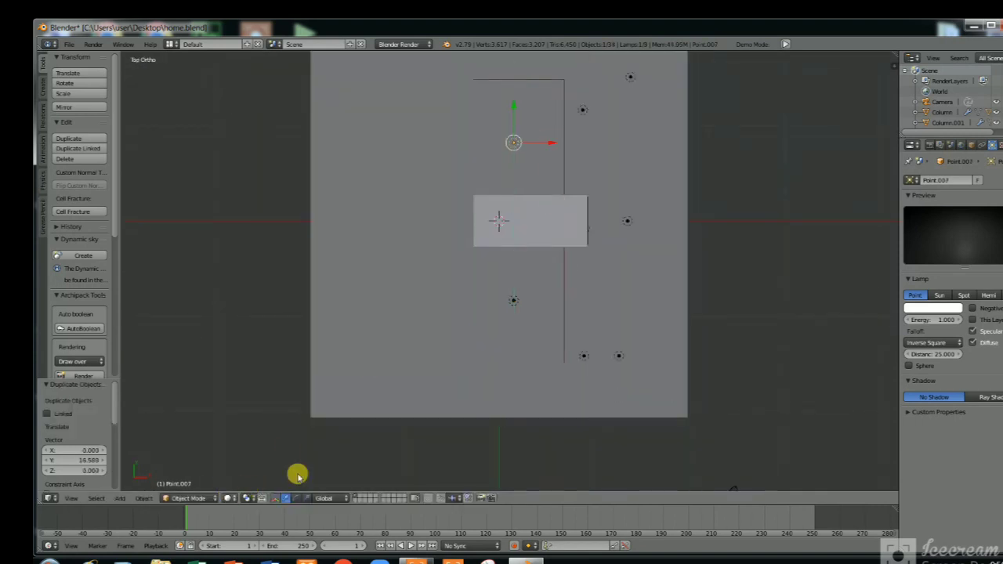
Set the energy of the three low lamps in front of the facade to 0.5.
right_click(590, 230)
middle_drag(593, 224, 593, 308)
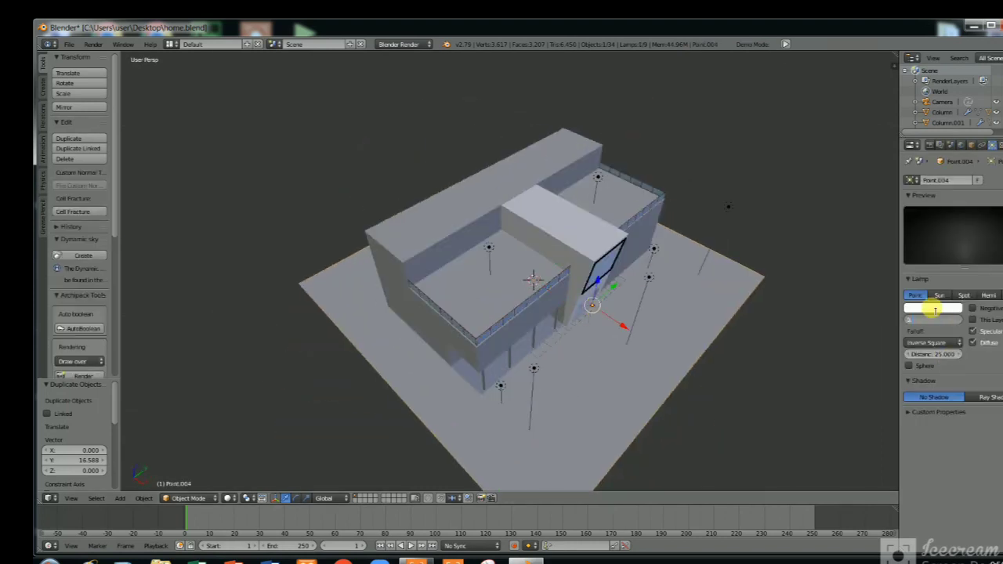
right_click(653, 248)
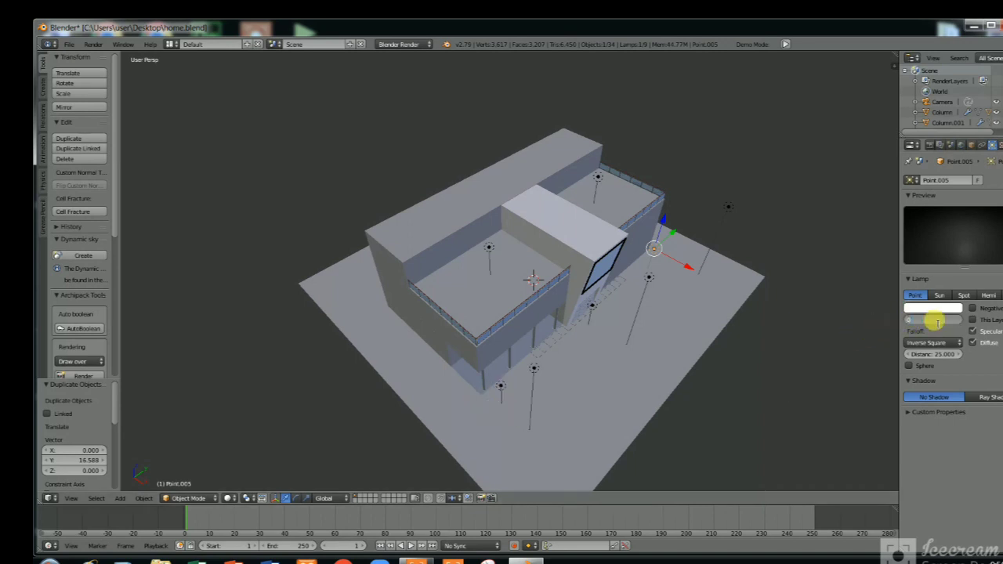
right_click(499, 385)
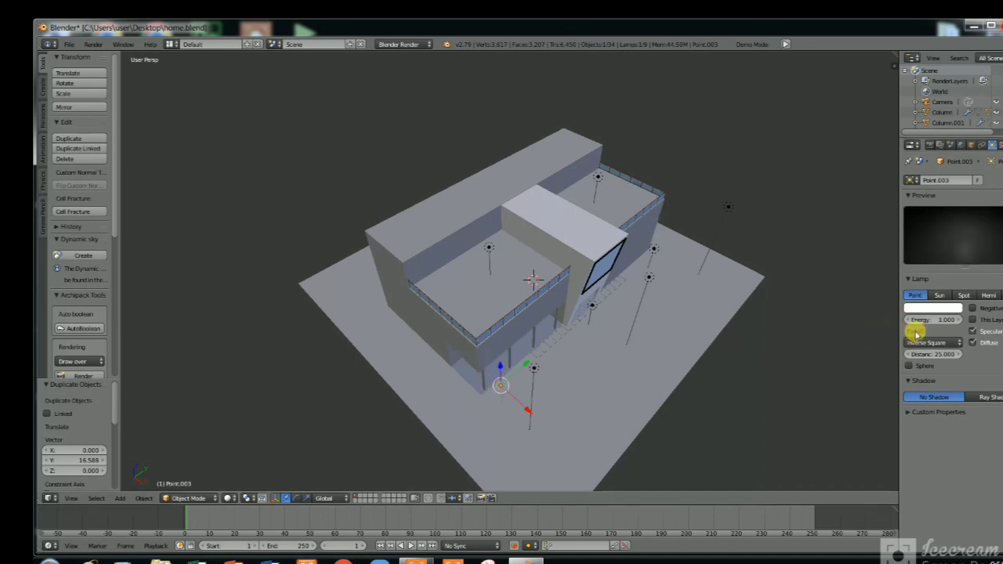
Show the scene in rendered shading and examine the dimmed lighting from a lower viewpoint.
click(227, 499)
click(252, 437)
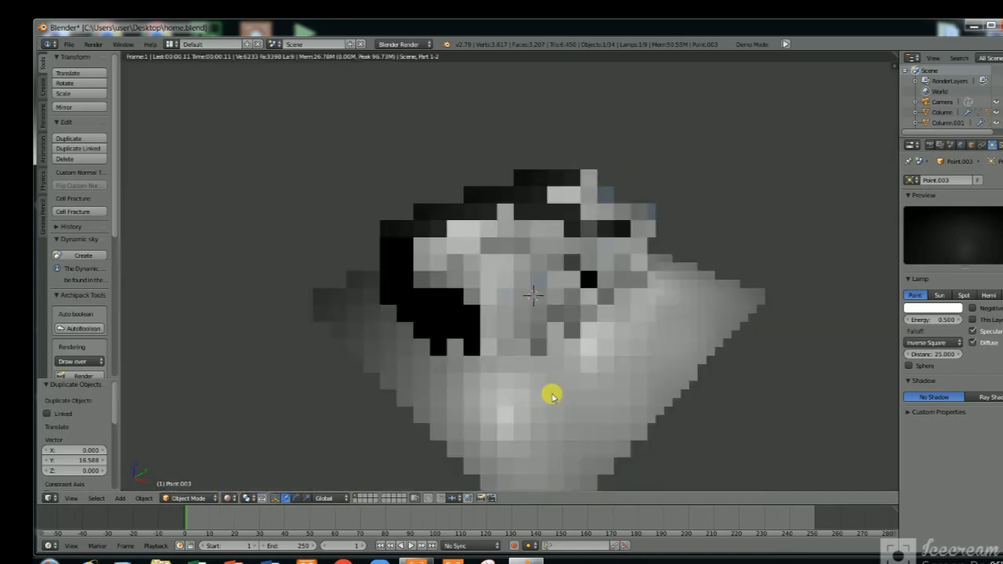
key(KP_2)
key(KP_2)
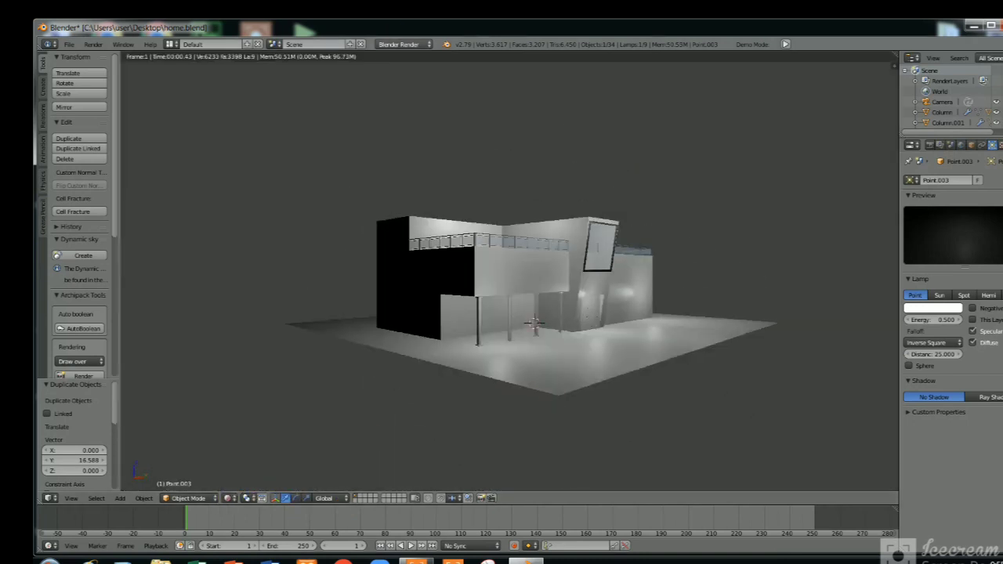
Examine the rendered lighting from the other side of the house, and return the viewport to solid shading.
scroll(726, 235, up, 1)
key(KP_6)
key(KP_6)
key(KP_6)
key(KP_6)
middle_drag(647, 263, 520, 214)
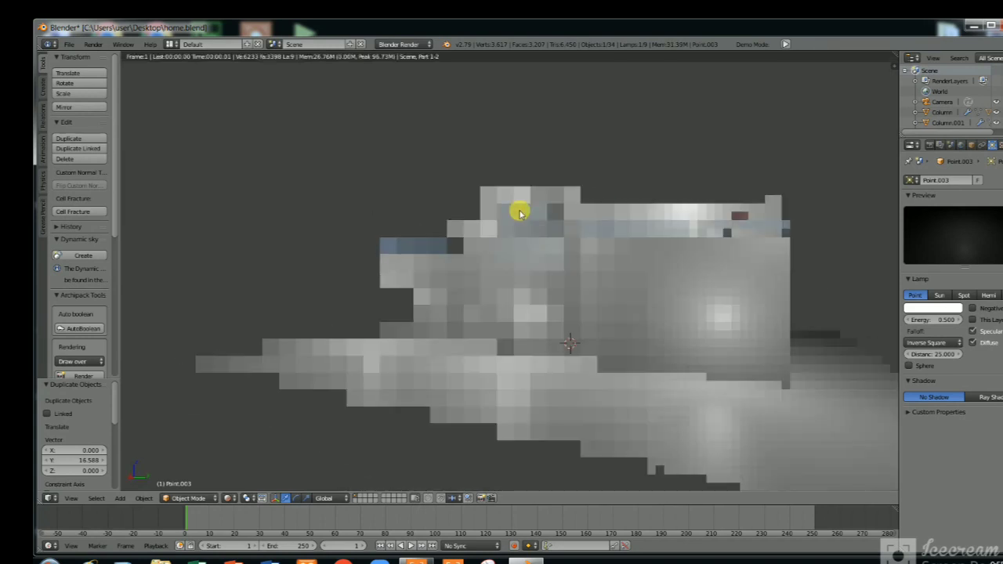
middle_drag(544, 253, 277, 399)
click(227, 497)
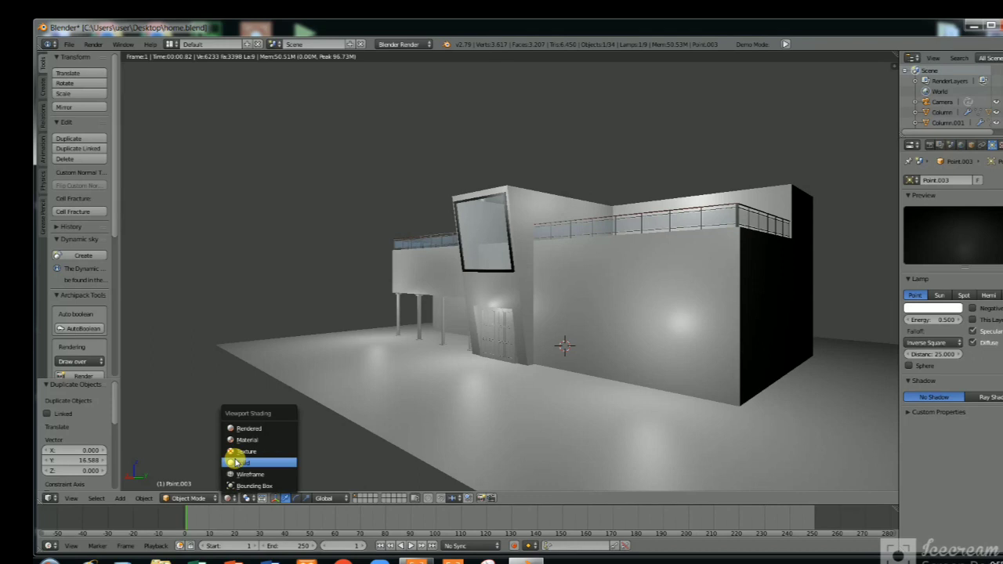
click(235, 463)
Set the diffuse colour of the front door's Door_inside material to red (R 0.800, G 0.092, B 0.074).
scroll(367, 413, up, 4)
middle_drag(367, 413, 503, 413)
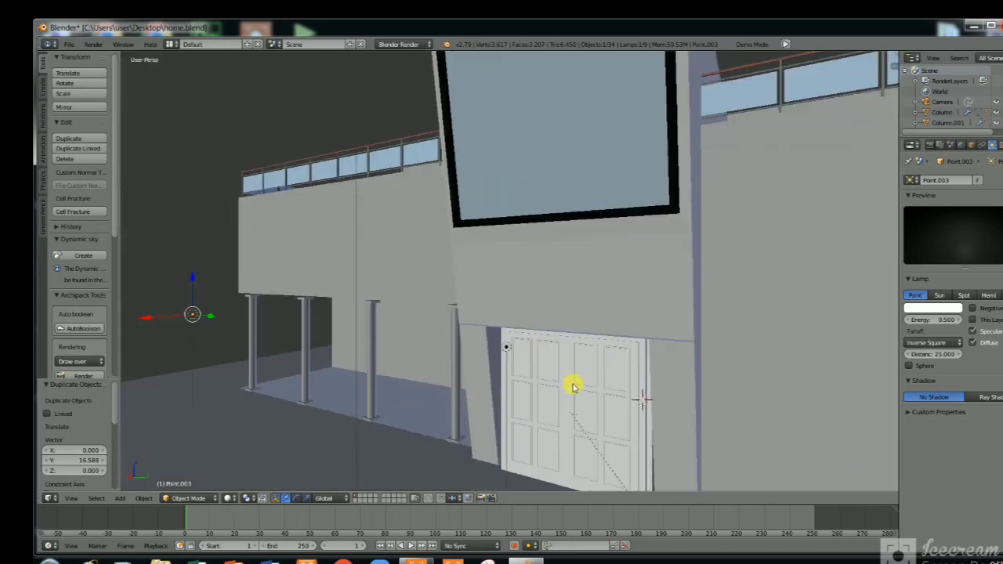
scroll(573, 384, up, 5)
right_click(495, 331)
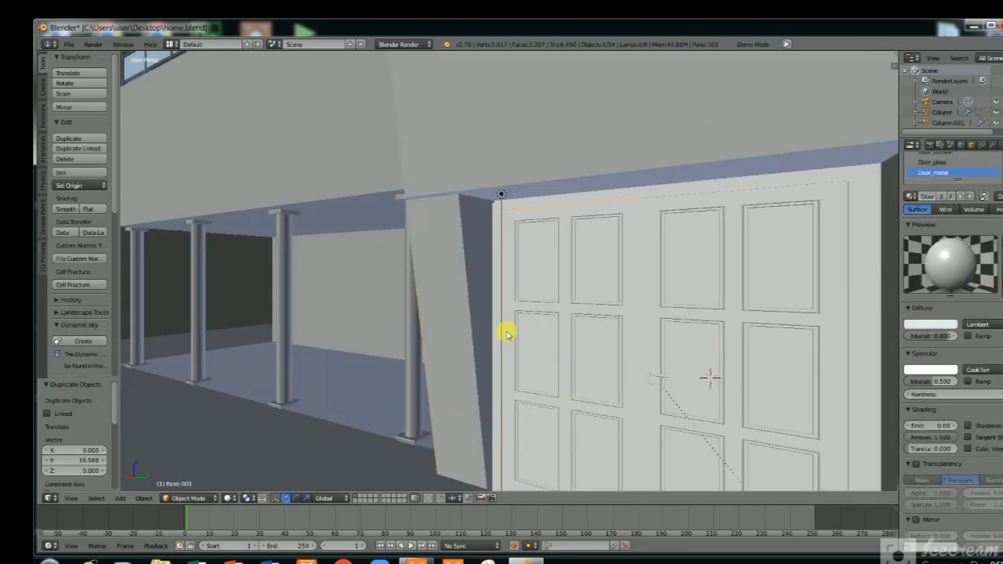
click(956, 213)
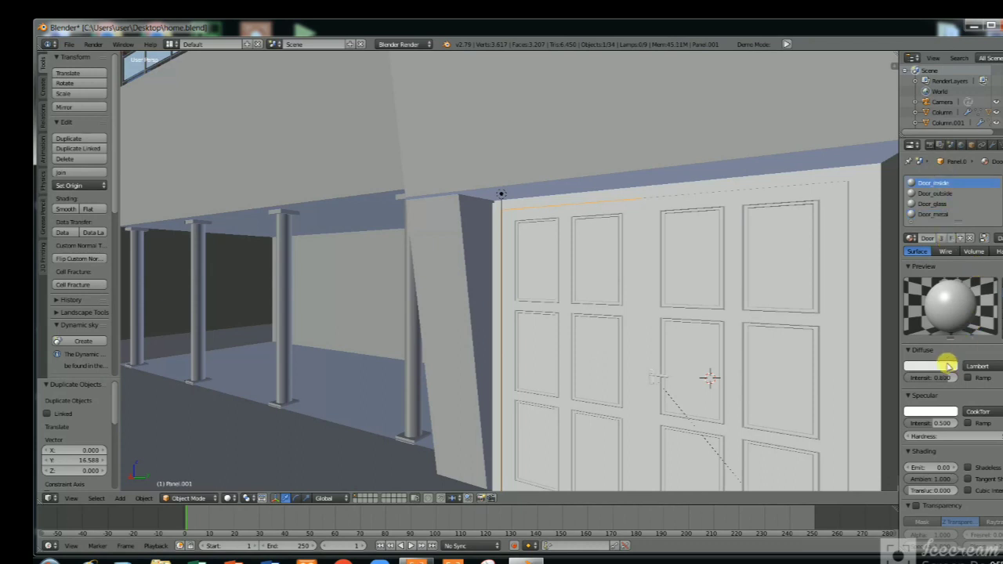
click(946, 366)
click(902, 292)
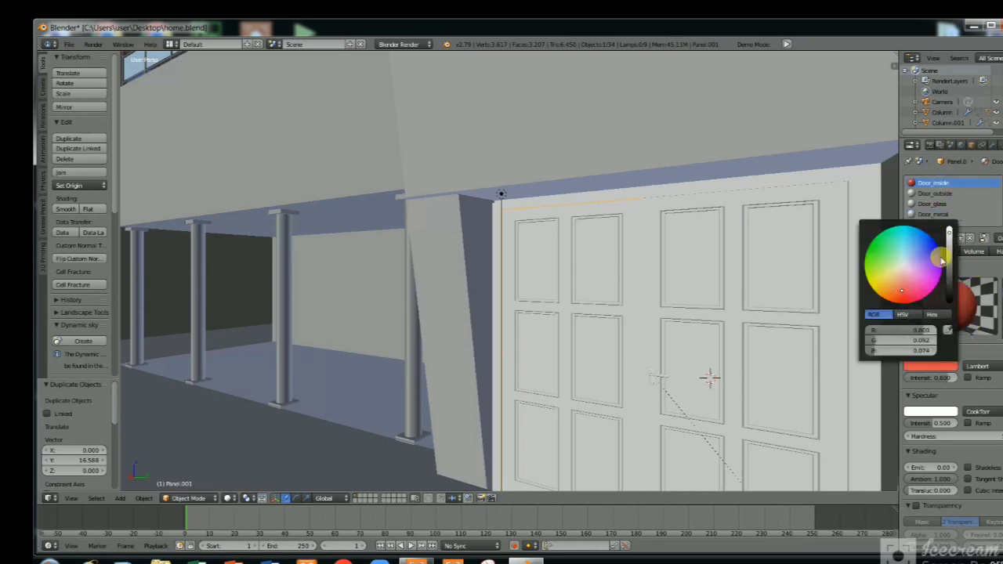
Examine the building's interior around the entrance and return to a close view of the front door.
scroll(785, 296, up, 3)
scroll(786, 295, down, 3)
scroll(786, 295, up, 4)
middle_drag(786, 296, 866, 293)
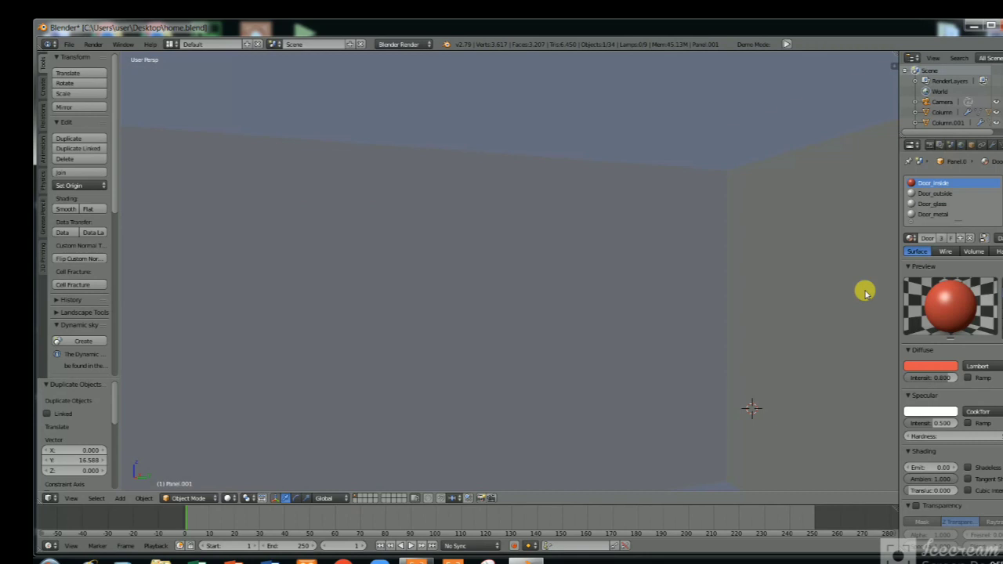
ctrl+scroll(865, 294, up, 8)
scroll(865, 293, down, 5)
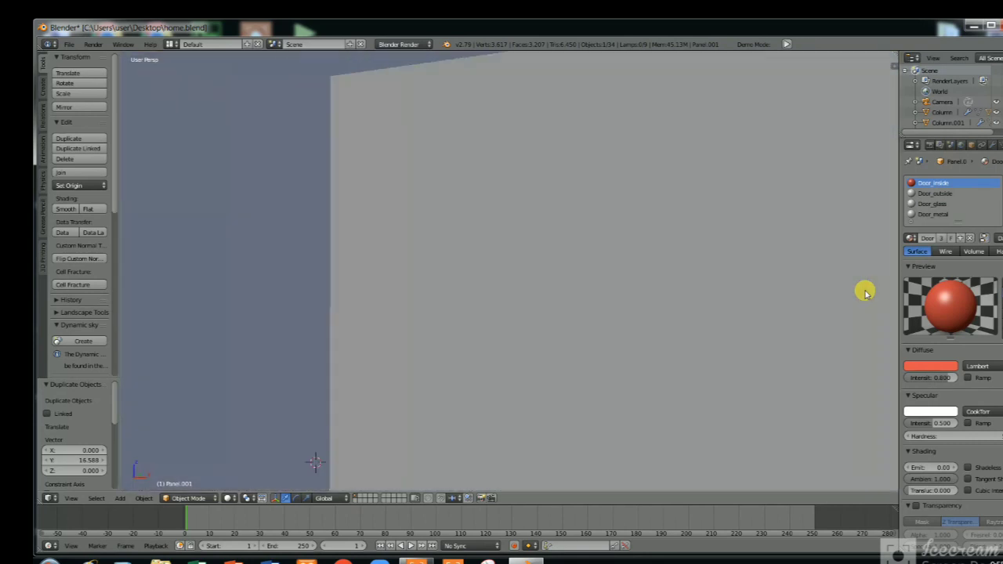
scroll(865, 293, up, 3)
middle_drag(865, 293, 881, 293)
ctrl+scroll(880, 293, up, 3)
scroll(880, 293, down, 1)
scroll(881, 293, up, 1)
key(KP_4)
key(KP_4)
key(KP_4)
key(KP_4)
key(KP_4)
scroll(880, 293, down, 3)
scroll(881, 293, down, 2)
scroll(881, 293, up, 6)
ctrl+scroll(881, 293, up, 5)
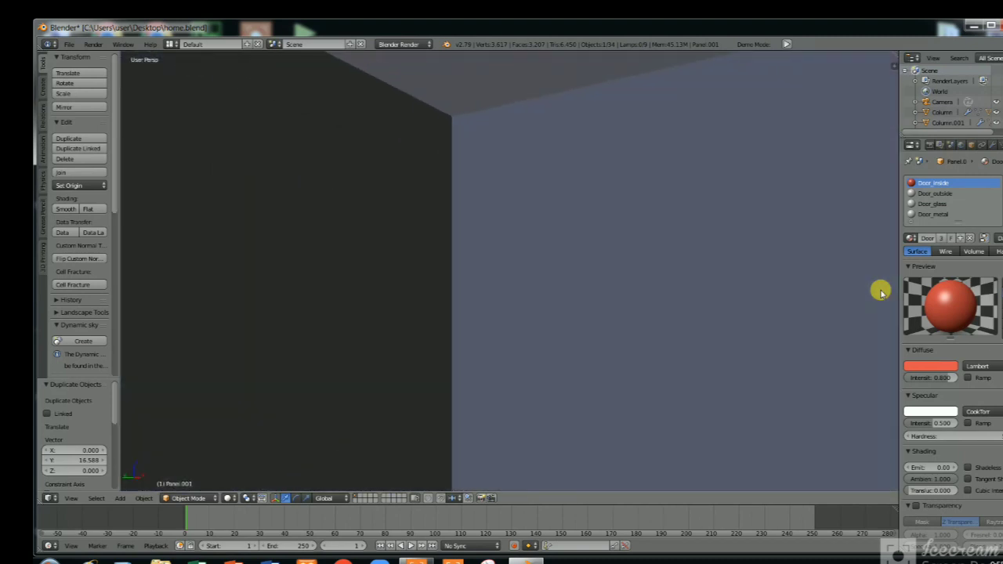
ctrl+scroll(857, 303, up, 3)
ctrl+scroll(857, 304, down, 1)
key(KP_6)
key(KP_6)
key(KP_6)
key(KP_6)
key(KP_6)
key(KP_6)
scroll(857, 303, down, 5)
scroll(858, 303, down, 3)
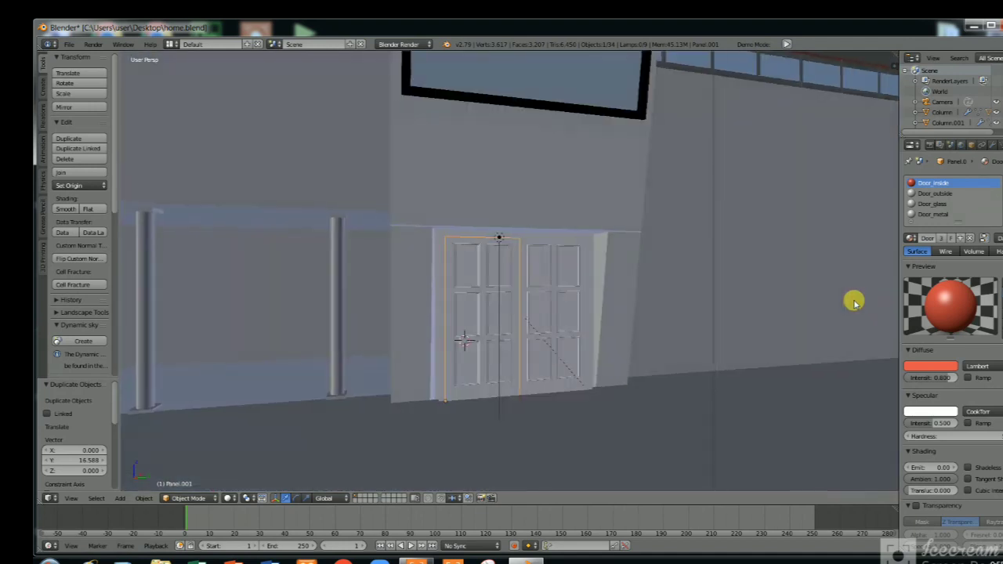
scroll(854, 301, up, 3)
middle_drag(499, 363, 456, 358)
scroll(653, 368, up, 2)
shift+scroll(653, 368, down, 5)
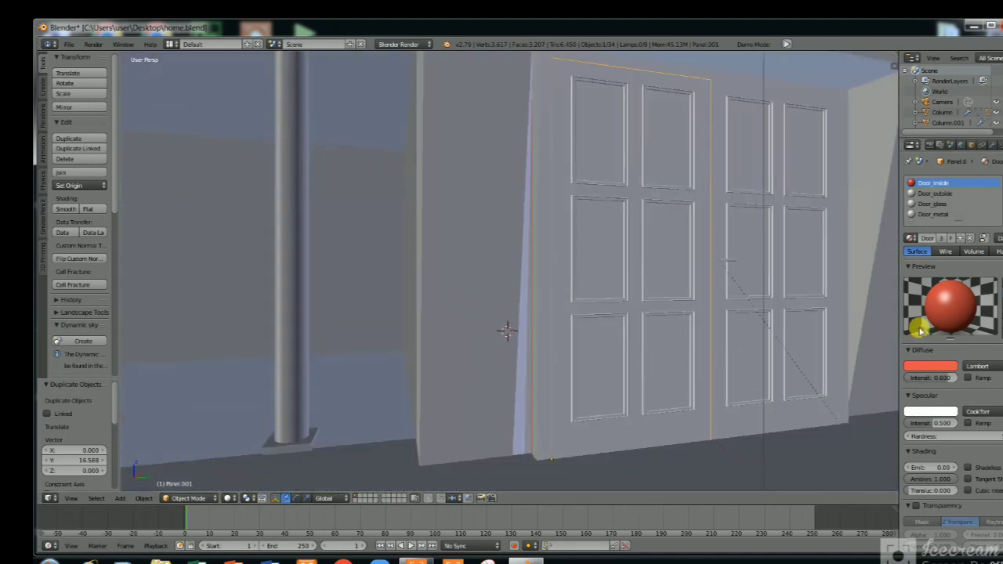
Set the diffuse colour of the front door's Door_outside material to a dark red.
click(934, 366)
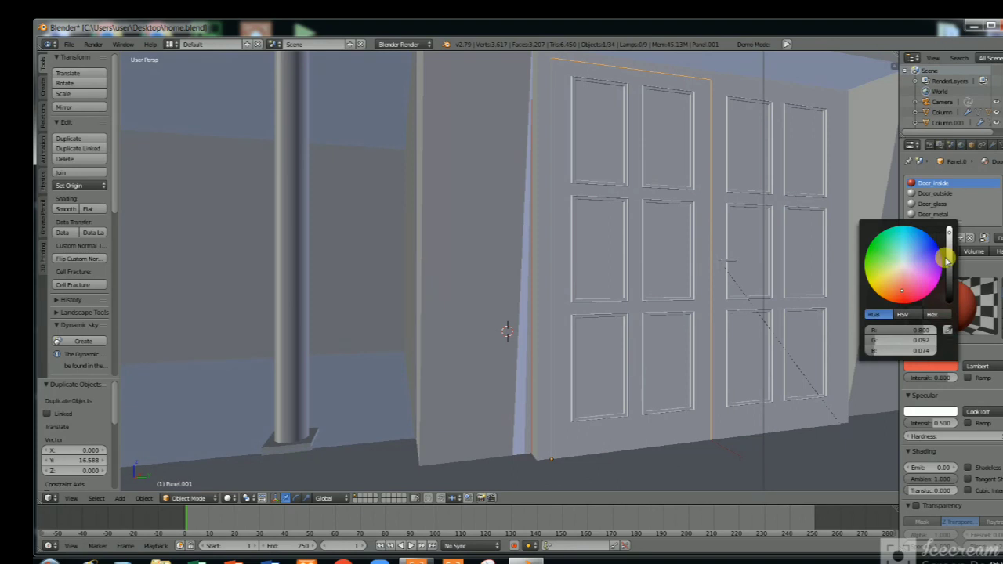
click(952, 193)
click(937, 369)
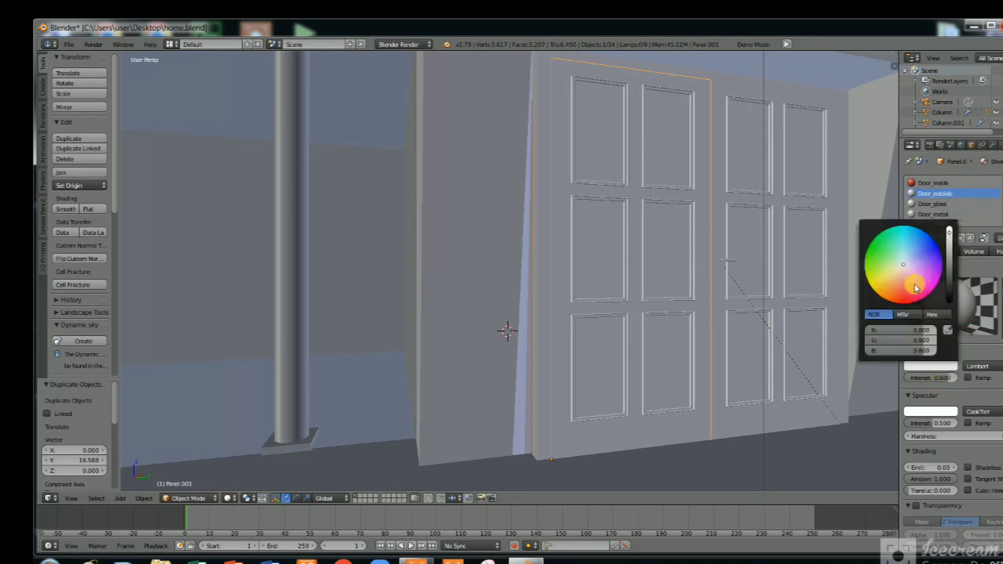
click(902, 294)
drag(947, 235, 948, 269)
Tint the Door_glass material pale violet (R 0.608, G 0.552, B 0.800) and give Door_metal a darker pinkish grey.
click(932, 203)
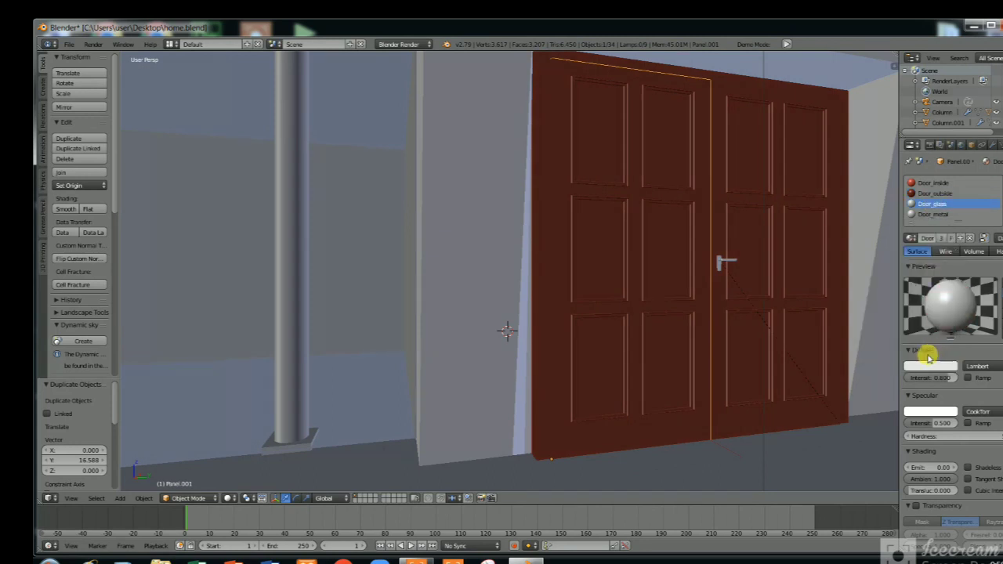
click(930, 366)
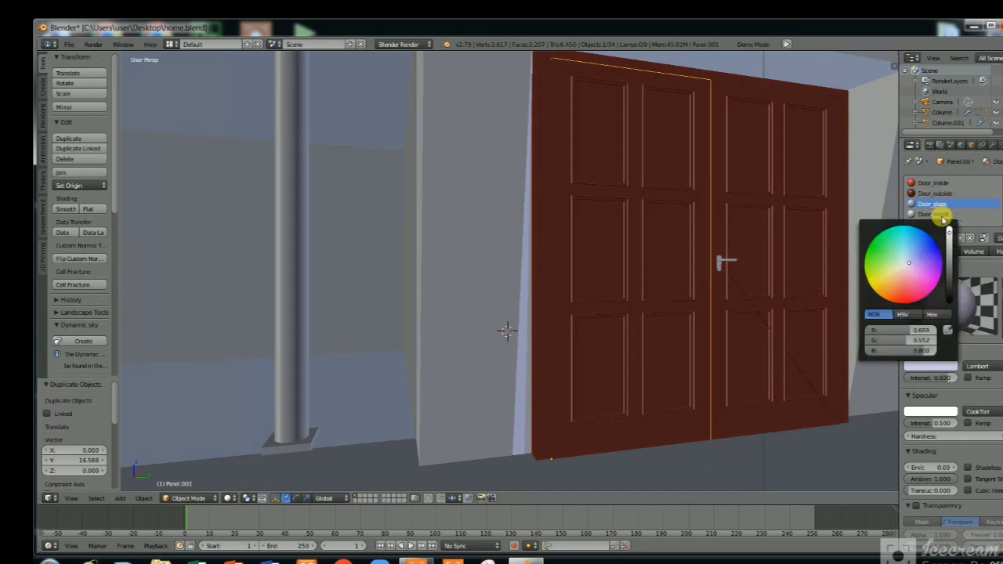
click(940, 214)
click(930, 365)
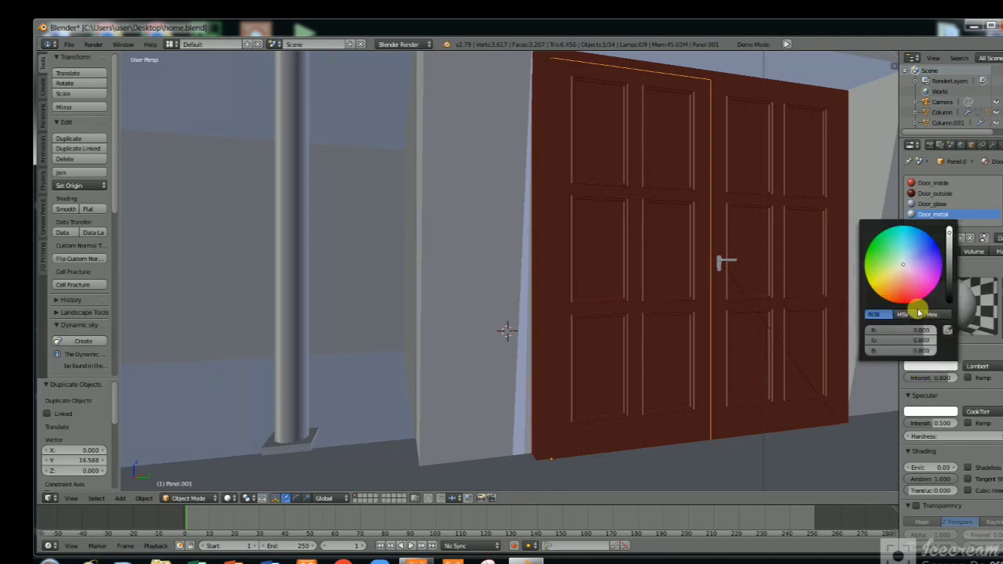
click(914, 277)
drag(948, 250, 948, 263)
Darken the diffuse colours of the door handle's Handle_outside and Handle_inside materials to dark grey.
scroll(928, 205, down, 2)
right_click(714, 268)
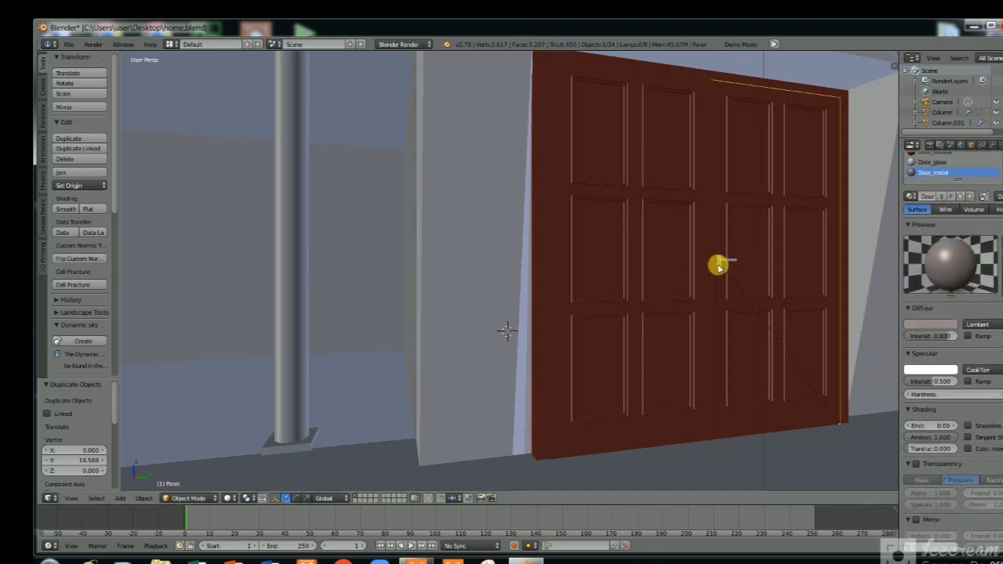
click(948, 368)
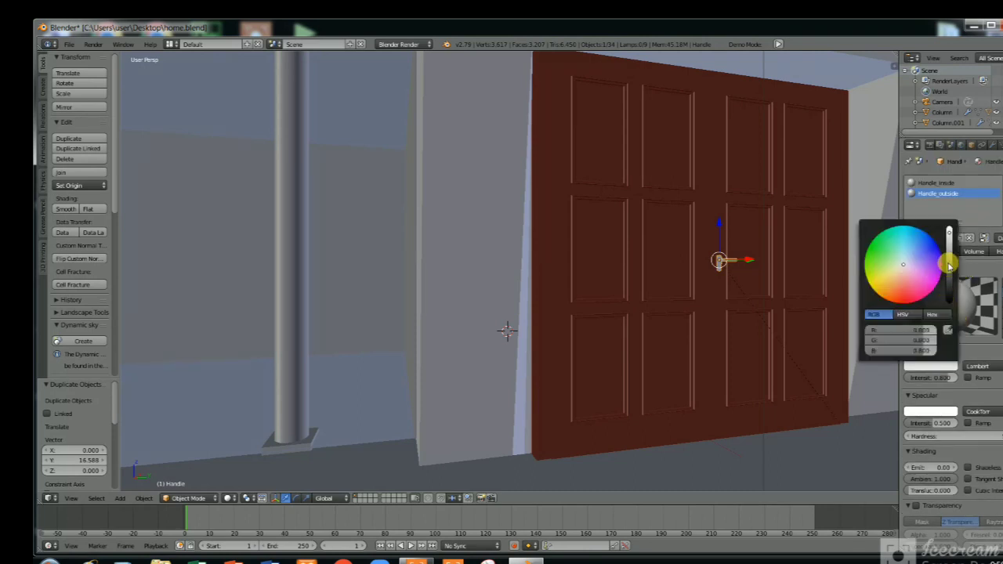
click(949, 265)
click(930, 366)
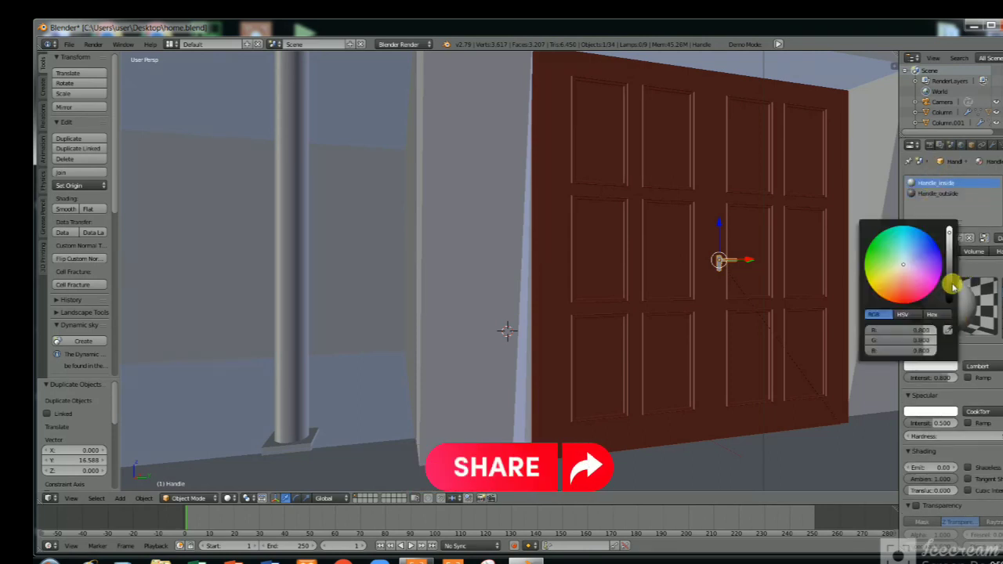
click(949, 267)
Select the inner faces of the recess around the front door in the house mesh in Edit Mode.
scroll(549, 340, down, 5)
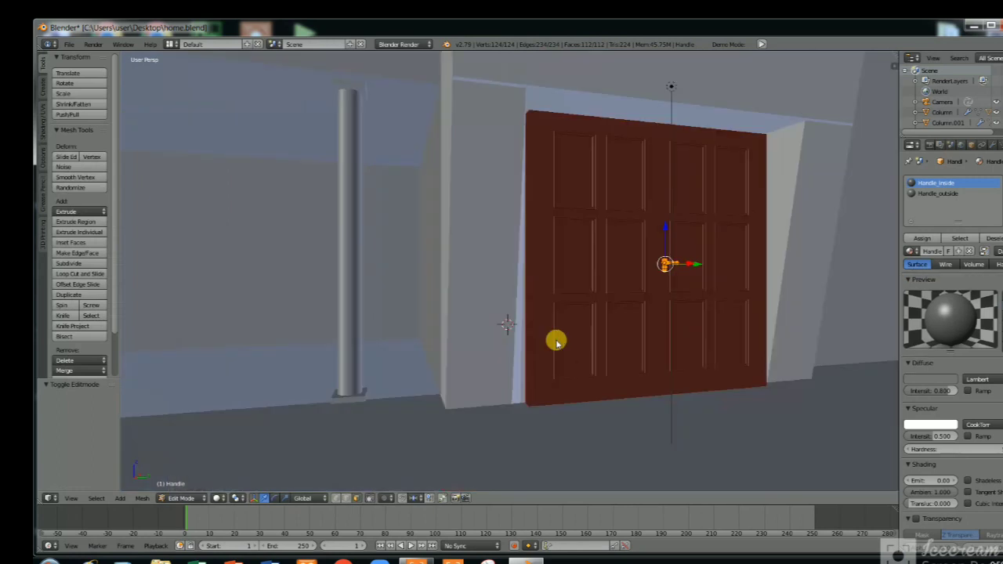
right_click(726, 169)
key(Tab)
right_click(723, 168)
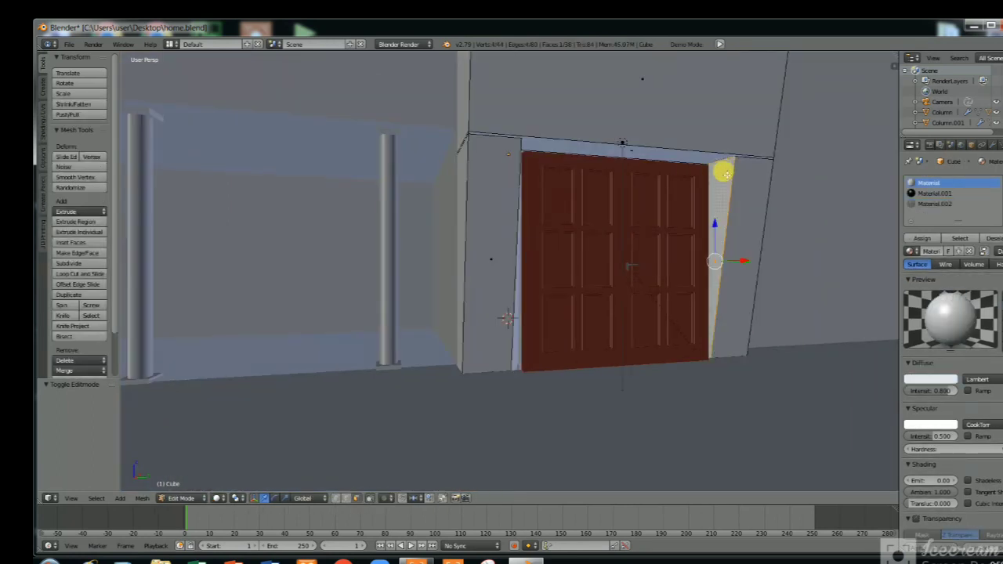
scroll(741, 157, up, 5)
scroll(796, 197, up, 2)
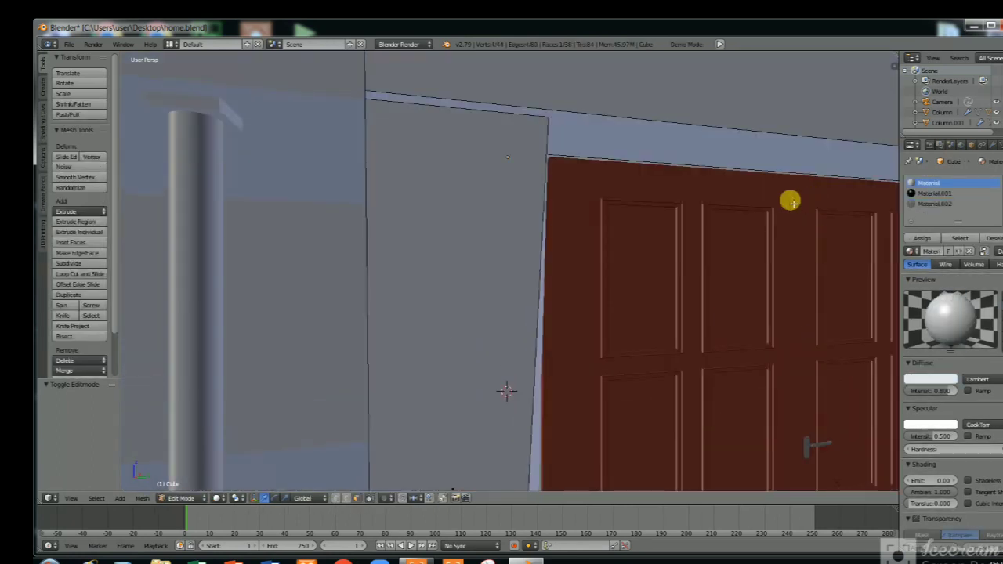
middle_drag(793, 203, 664, 240)
scroll(337, 249, down, 2)
shift+right_click(245, 217)
shift+right_click(376, 181)
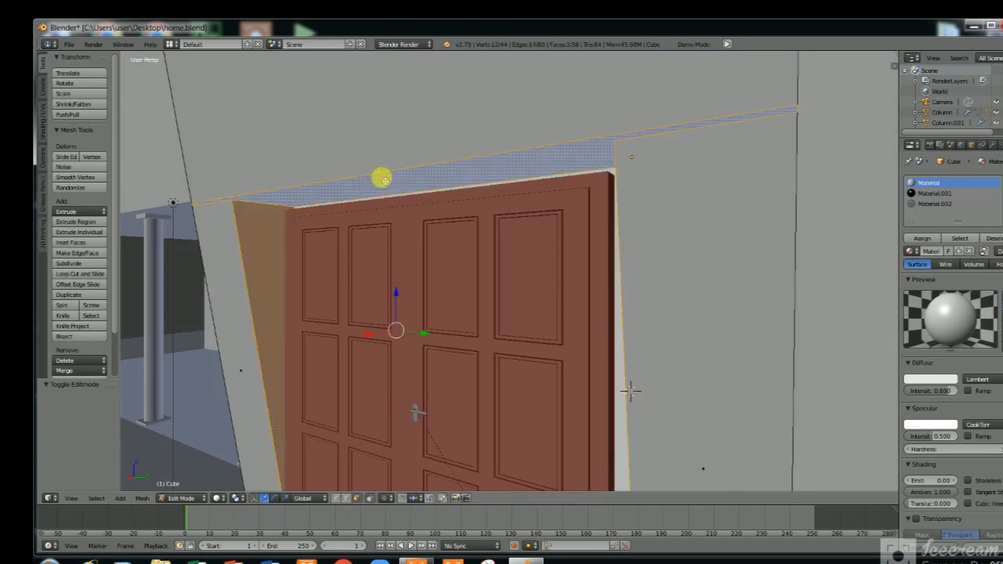
scroll(508, 173, down, 3)
middle_drag(507, 171, 648, 242)
shift+right_click(666, 151)
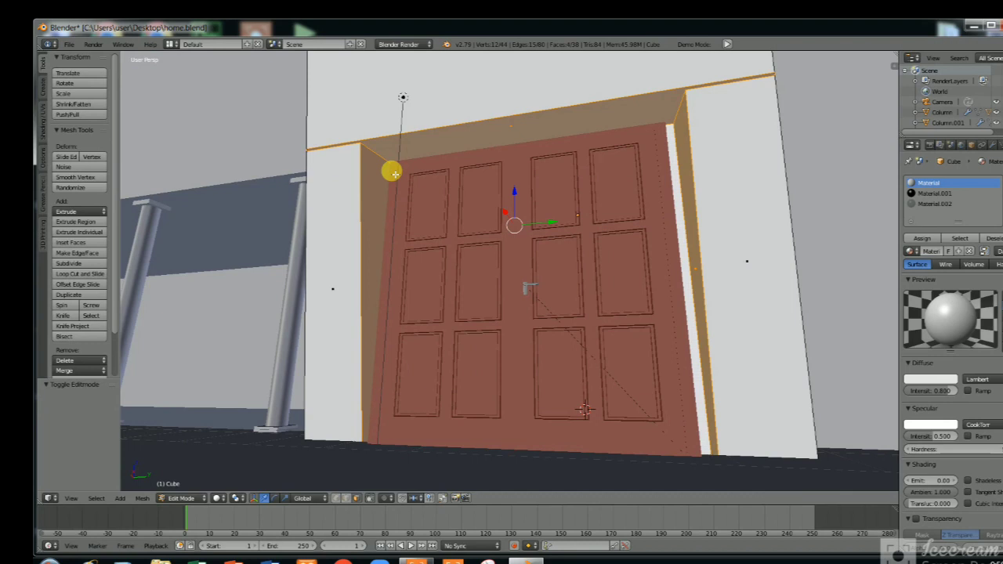
middle_drag(394, 173, 446, 166)
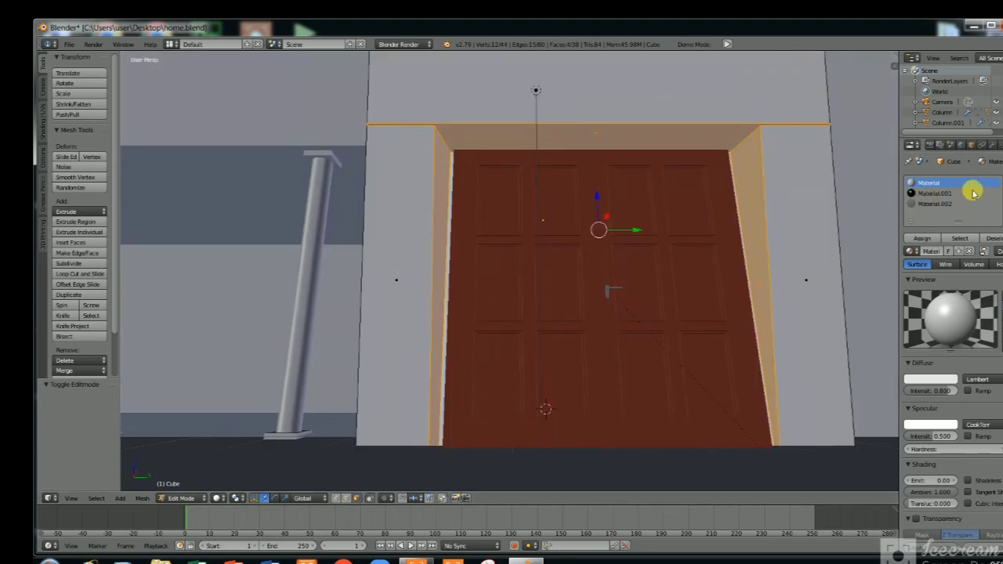
click(996, 184)
click(996, 185)
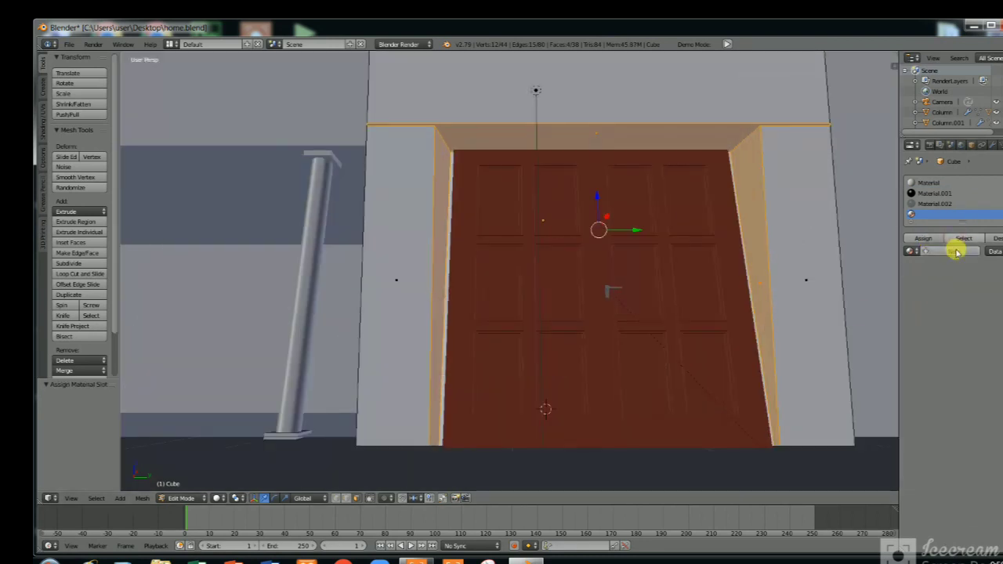
click(956, 251)
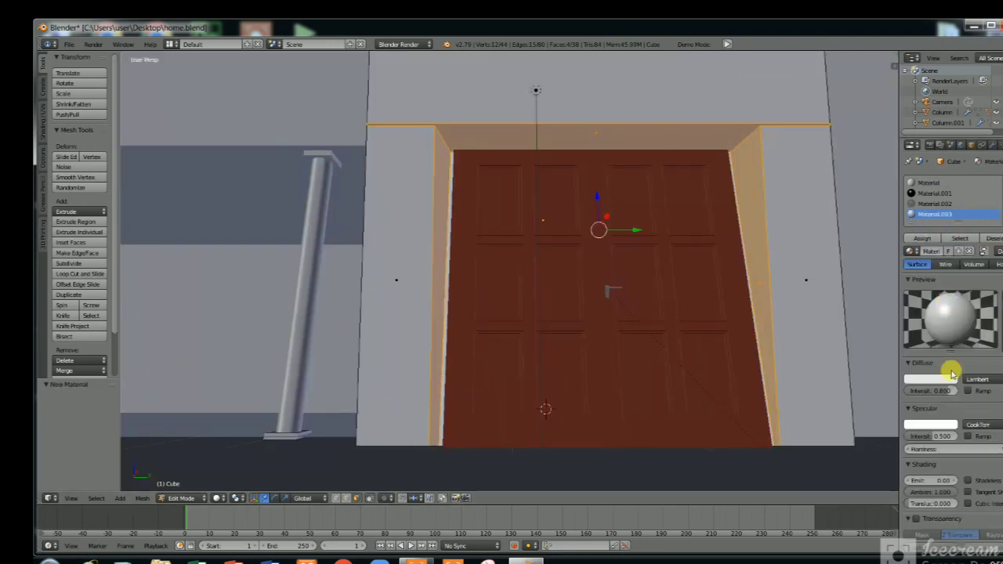
key(Tab)
click(996, 195)
key(Tab)
Assign the black Material.001 to the selected door recess faces and return to Object Mode.
click(929, 193)
click(918, 241)
key(Tab)
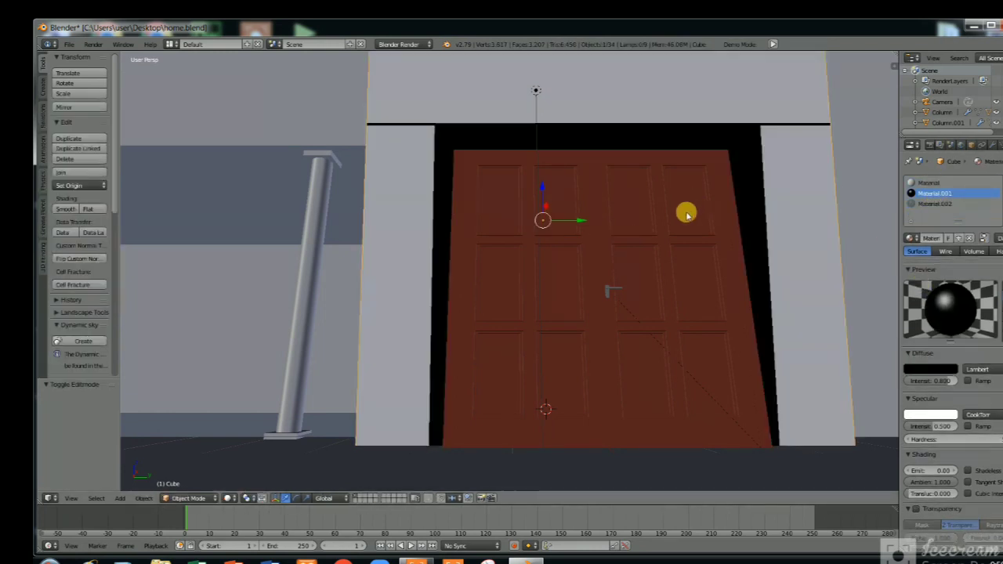
Check the coloured door and its black recess in rendered shading from the front, and return to solid shading.
scroll(681, 222, down, 4)
scroll(681, 222, up, 2)
click(228, 499)
click(246, 428)
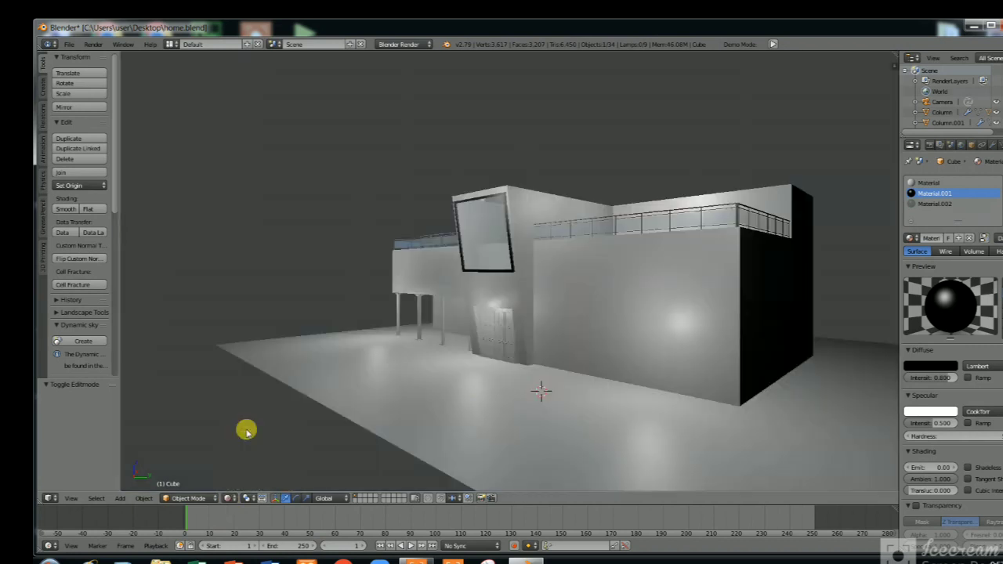
scroll(587, 345, down, 3)
middle_drag(588, 336, 334, 353)
click(228, 499)
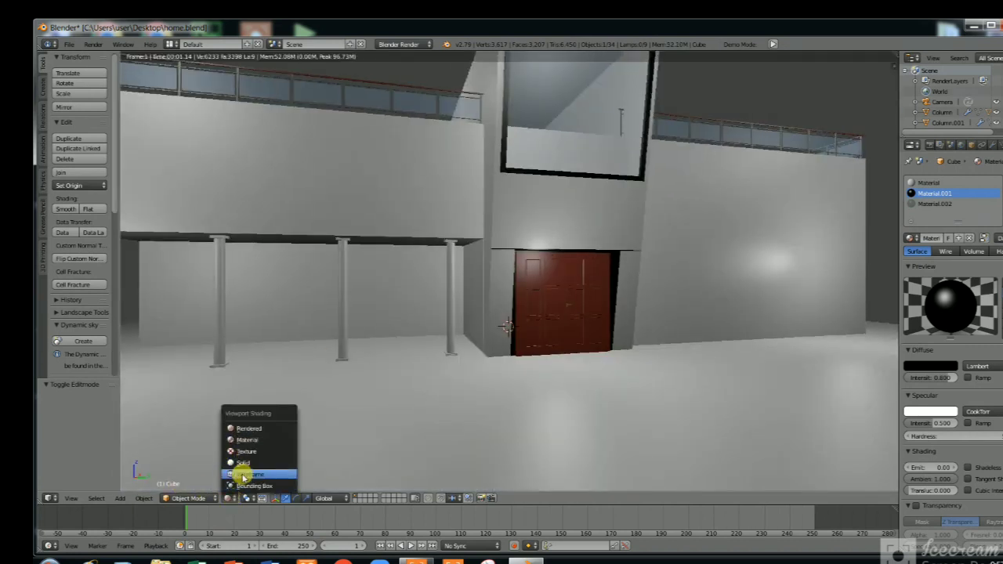
click(243, 465)
Knife-cut a door-sized rectangle into the wall face behind the front door in right view and delete the cut-out faces.
scroll(584, 240, up, 3)
key(KP_1)
key(KP_3)
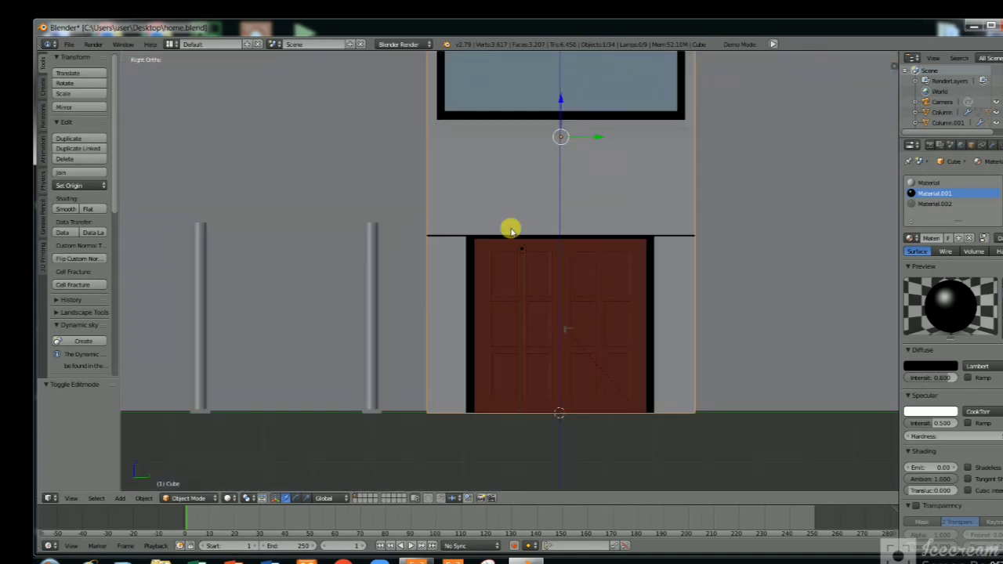
right_click(543, 253)
key(Tab)
scroll(443, 306, up, 2)
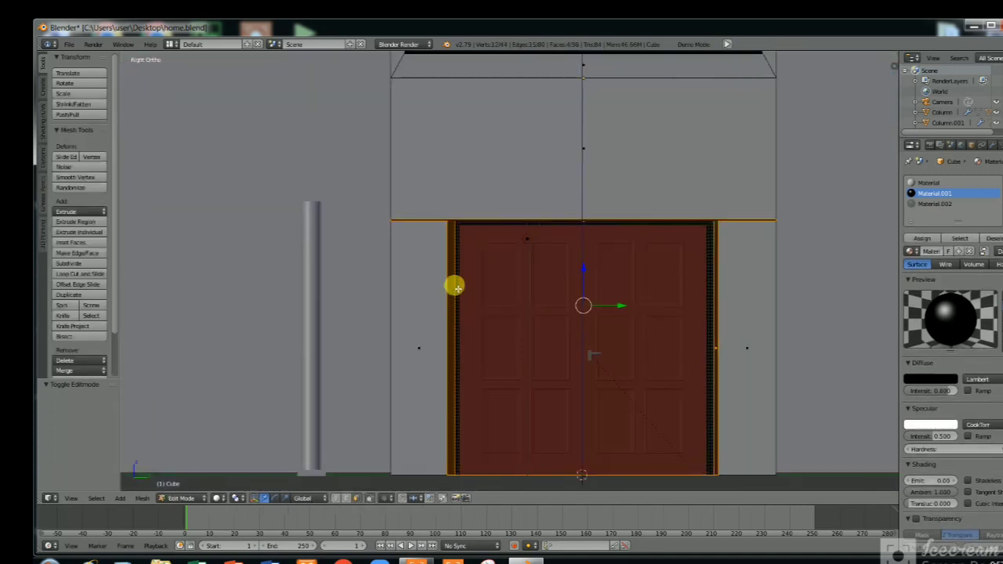
right_click(455, 287)
click(57, 314)
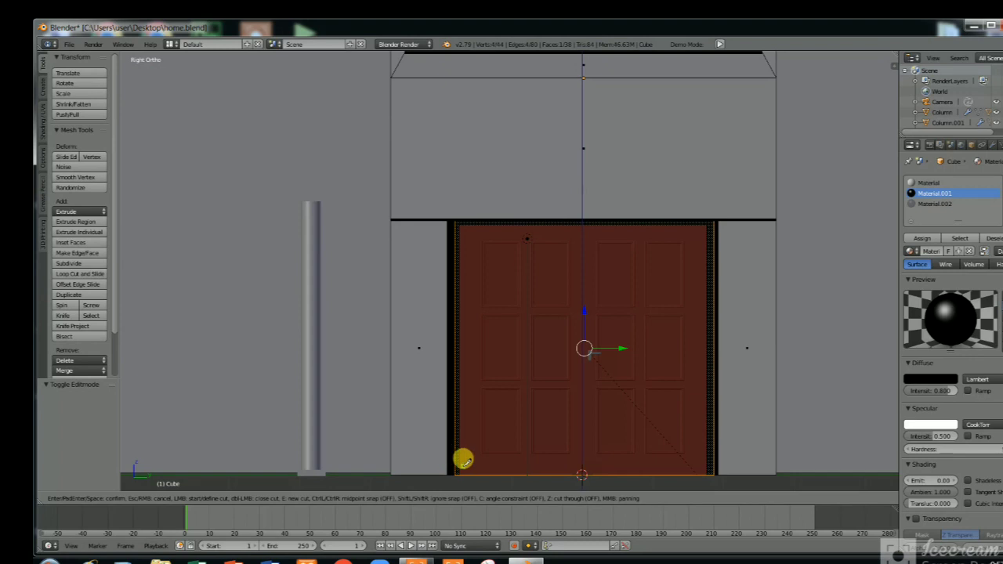
click(462, 470)
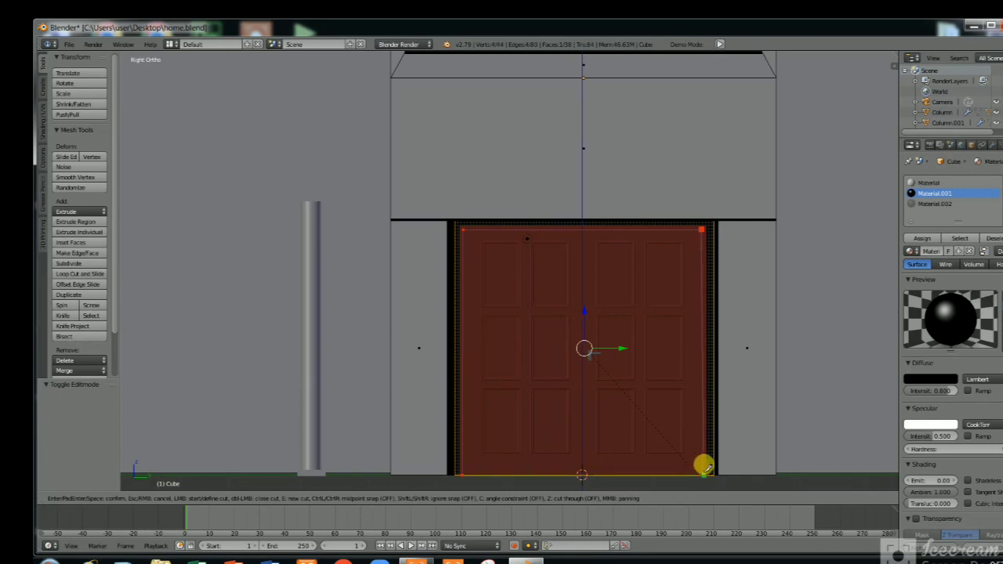
key(Return)
key(x)
click(649, 423)
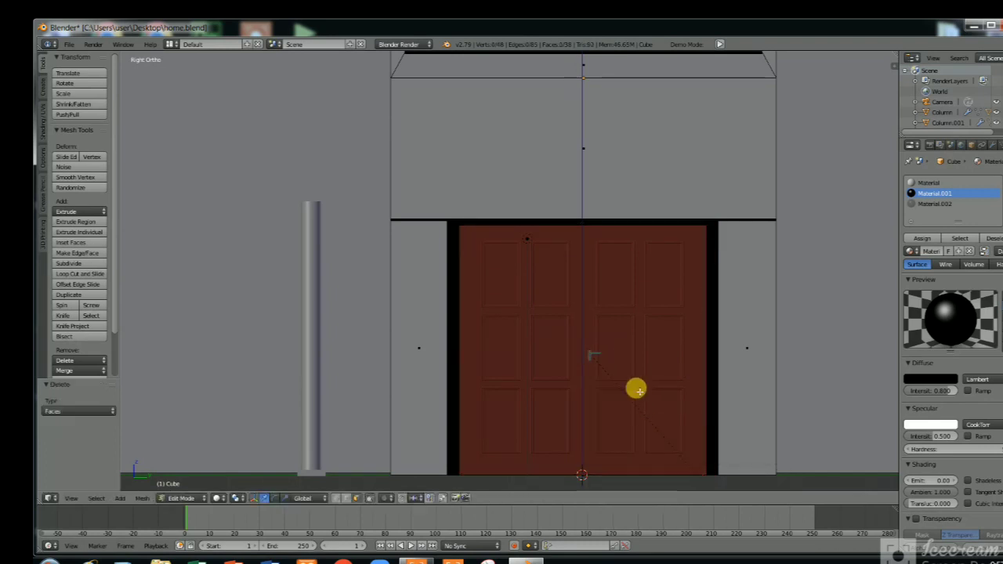
Examine the cut opening behind the front door from inside the house and from the outside.
scroll(700, 388, up, 2)
middle_drag(700, 388, 668, 332)
scroll(693, 348, down, 5)
scroll(667, 330, up, 6)
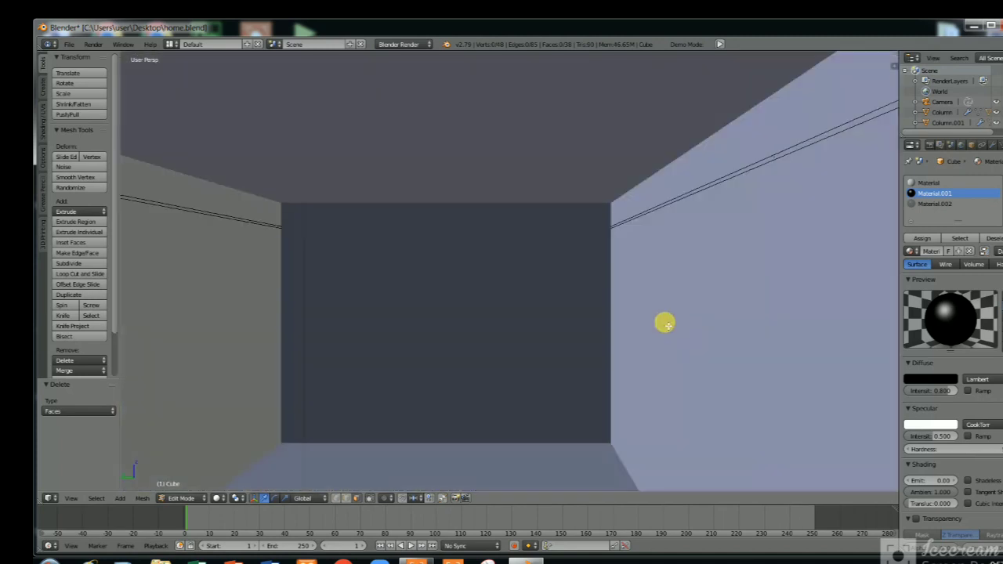
scroll(663, 322, up, 10)
key(KP_4)
key(KP_4)
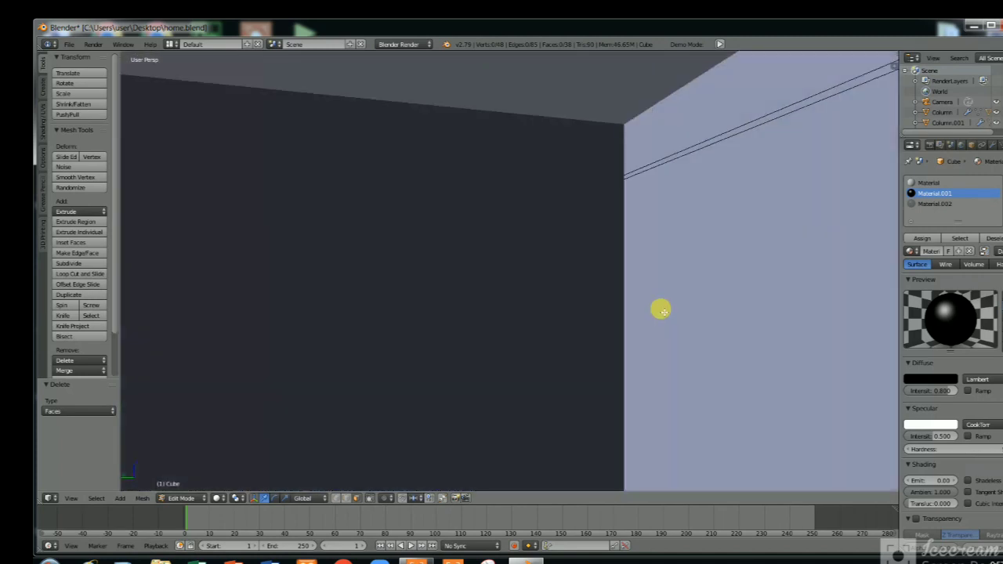
key(KP_4)
key(KP_4)
key(KP_4)
key(KP_4)
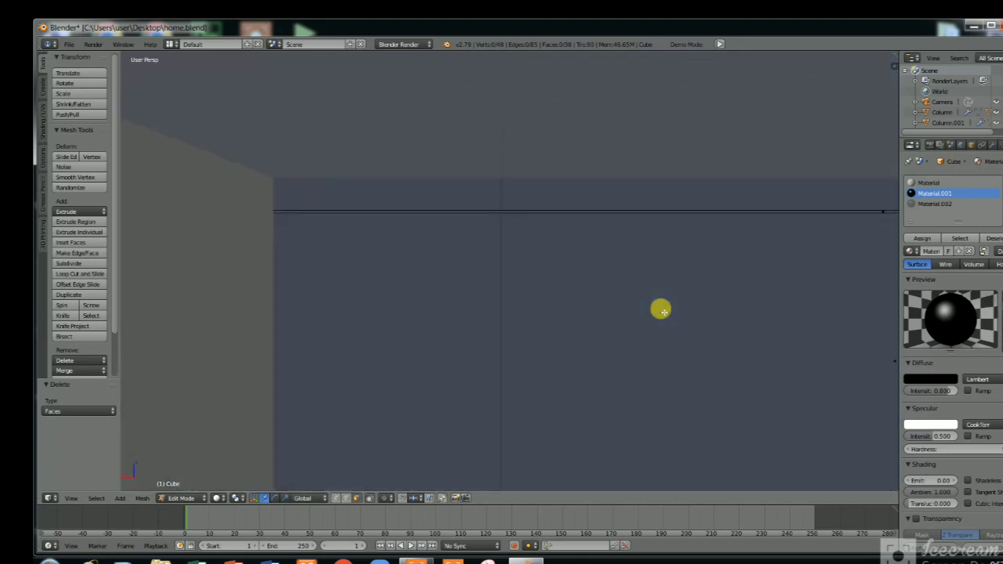
key(KP_4)
scroll(664, 312, down, 3)
scroll(663, 311, up, 2)
scroll(517, 306, down, 1)
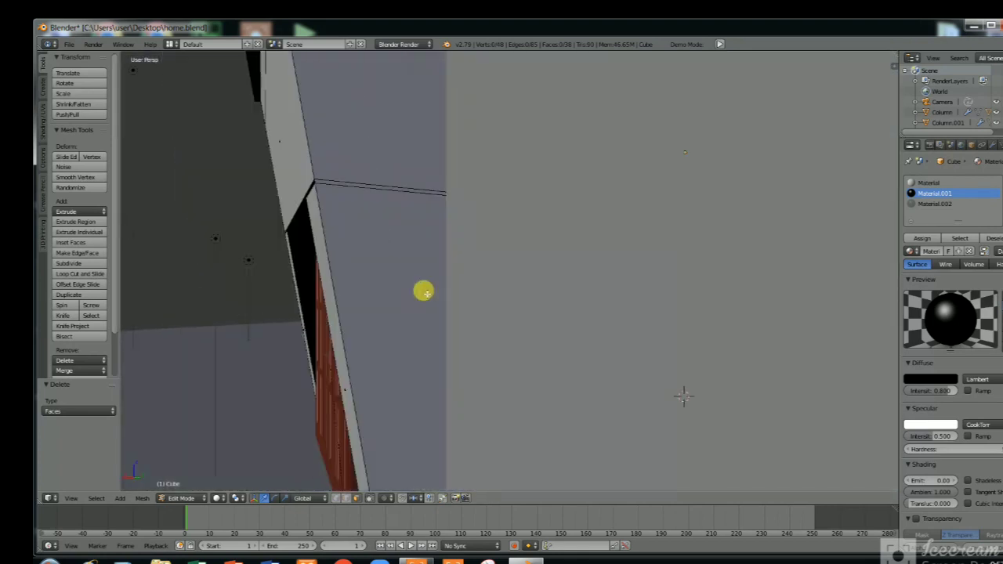
scroll(420, 290, up, 2)
scroll(420, 291, up, 1)
key(KP_8)
key(KP_2)
key(KP_2)
key(KP_8)
scroll(377, 283, down, 2)
shift+scroll(392, 285, up, 4)
scroll(392, 284, up, 2)
key(KP_6)
key(KP_6)
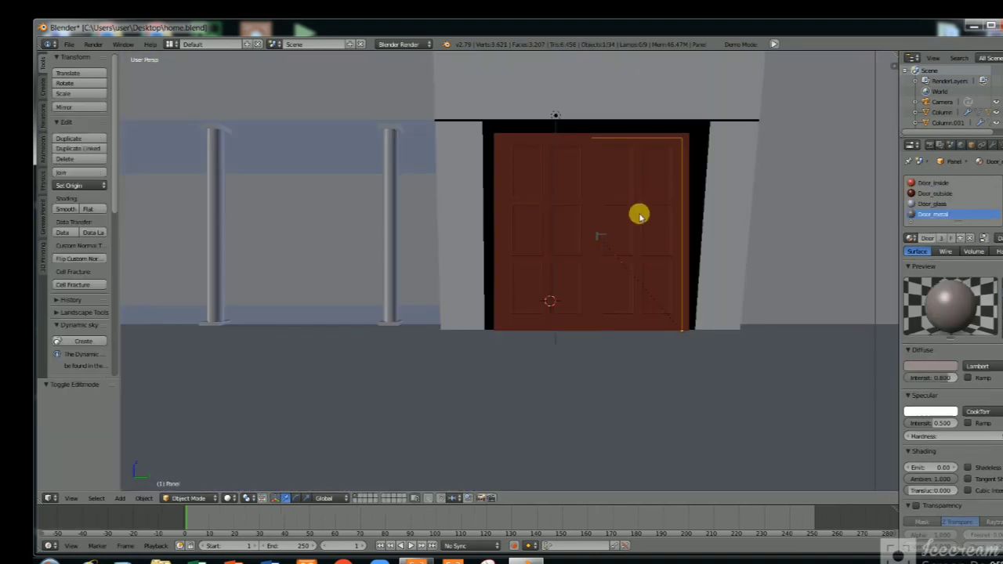
Select the outer panel and crossbar faces of the door leaf with the handle in Edit Mode and delete them.
key(Tab)
scroll(710, 287, up, 6)
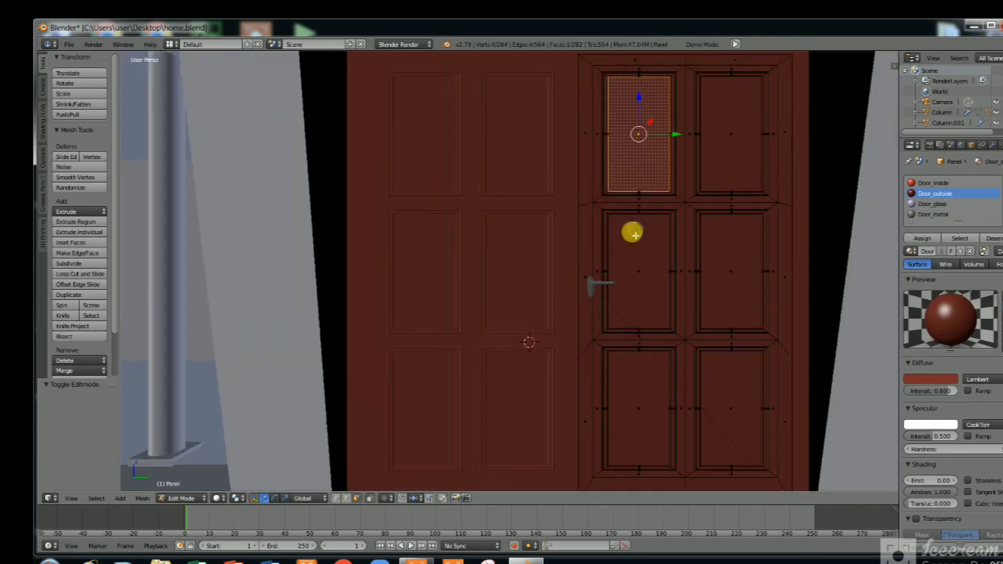
shift+right_click(640, 225)
key(l)
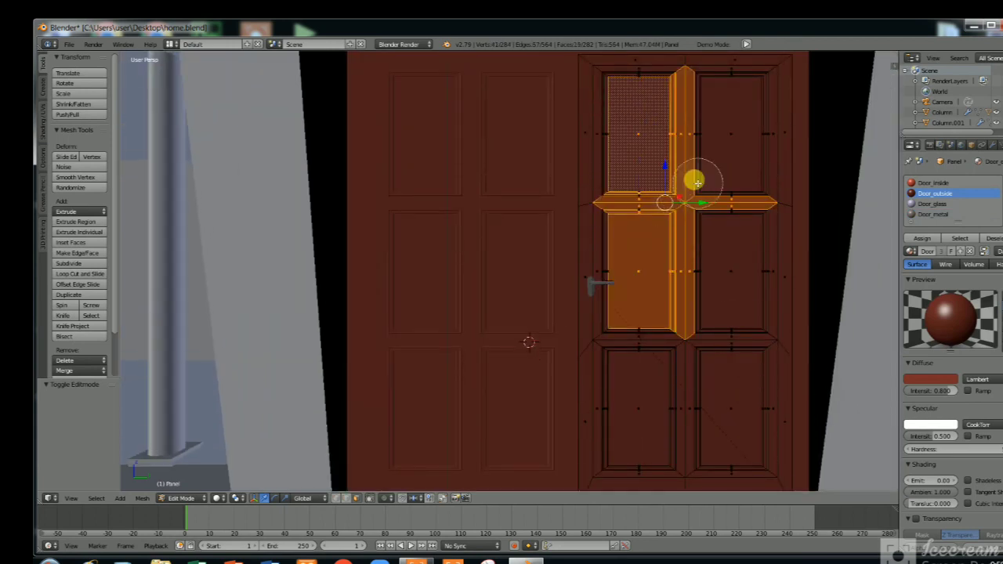
key(l)
key(l)
key(l)
key(l)
key(l)
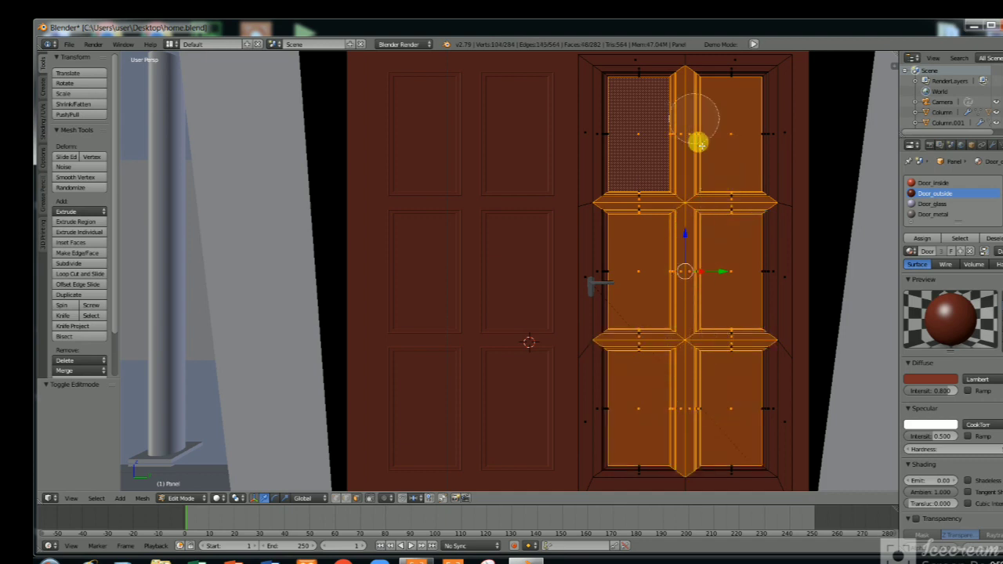
key(x)
click(694, 325)
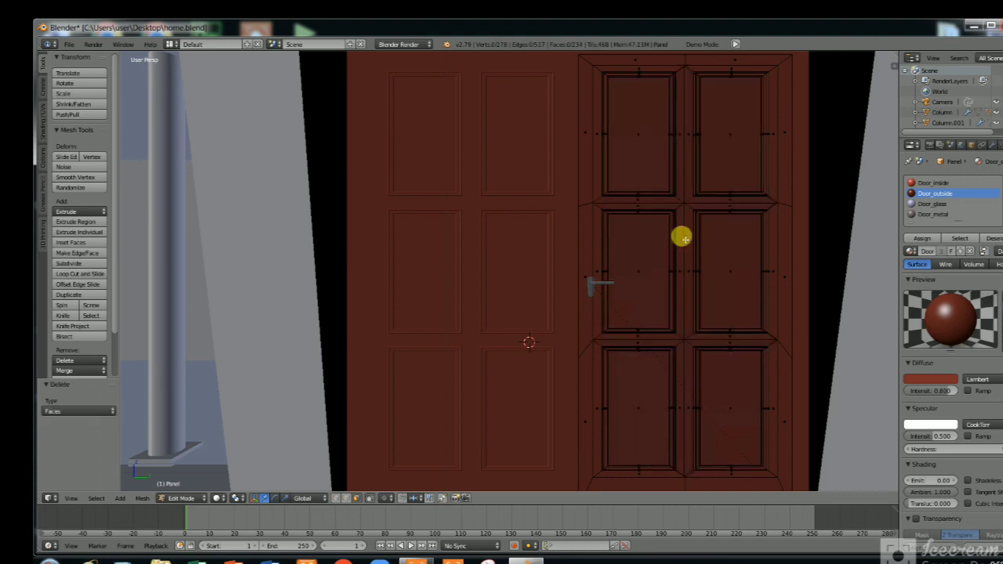
Circle-select the next layer of panel and crossbar faces in the same door leaf and delete those faces.
key(c)
scroll(678, 190, down, 2)
drag(679, 190, 683, 233)
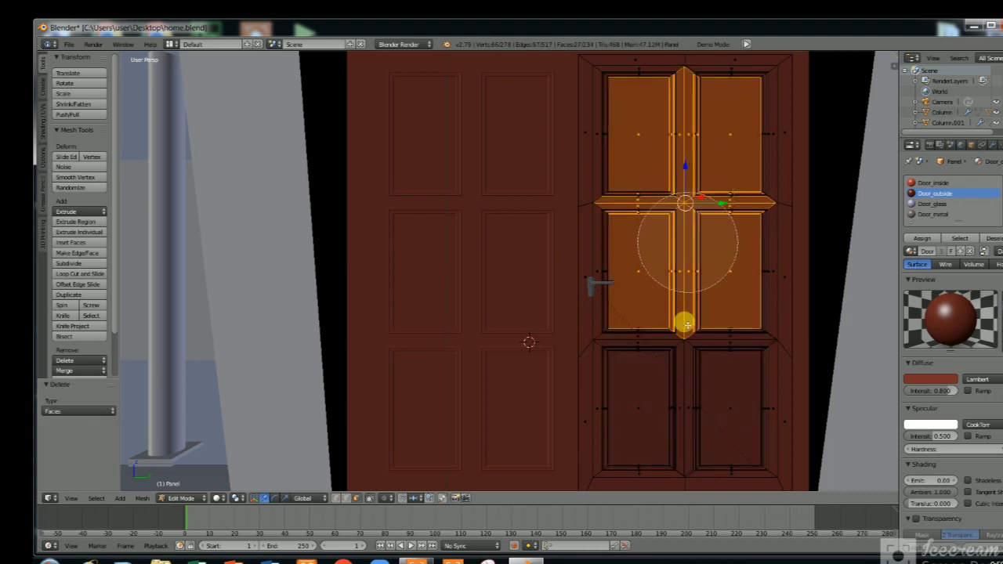
click(683, 346)
right_click(682, 339)
key(x)
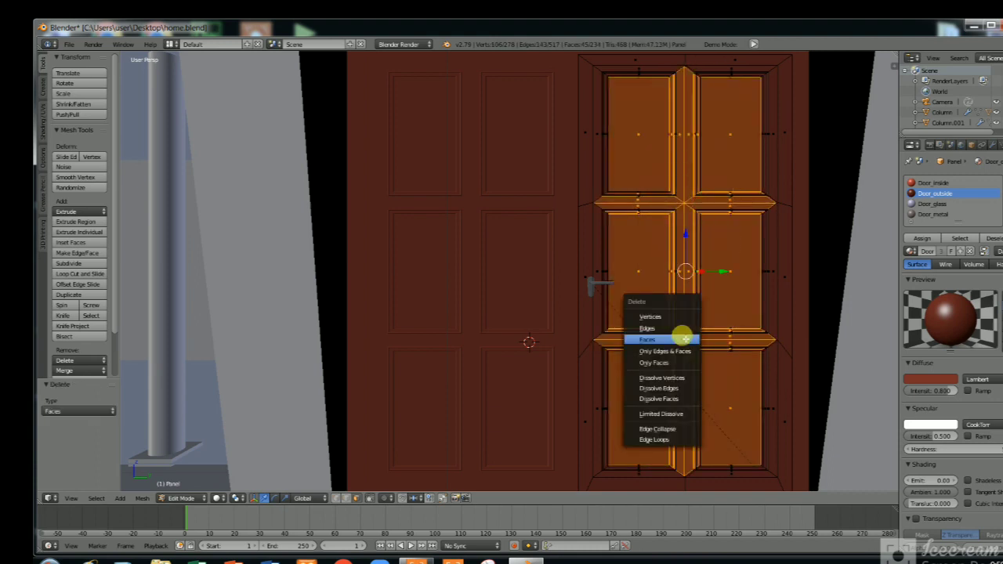
click(682, 332)
scroll(684, 323, down, 2)
scroll(684, 318, up, 4)
scroll(684, 317, down, 2)
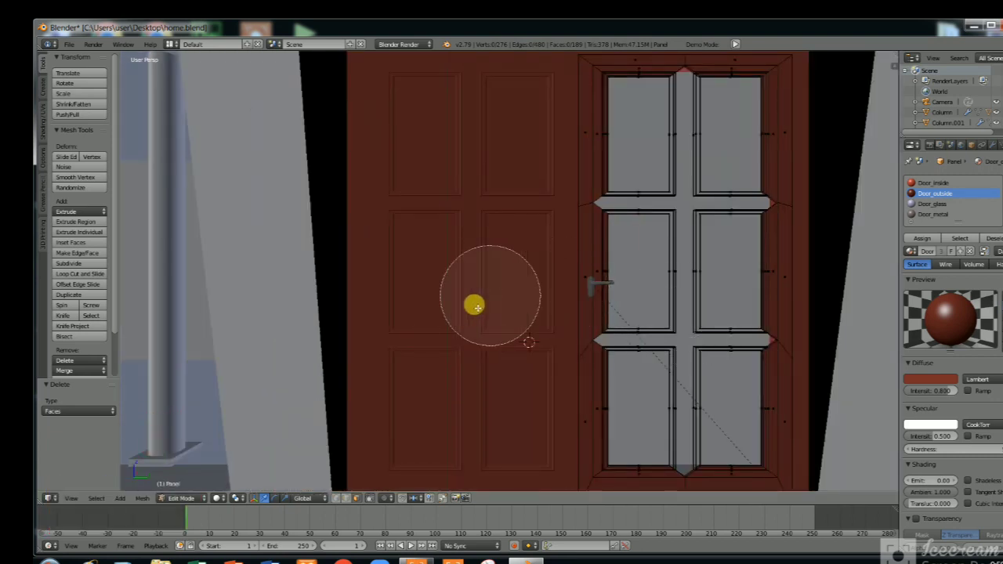
middle_drag(717, 200, 775, 276)
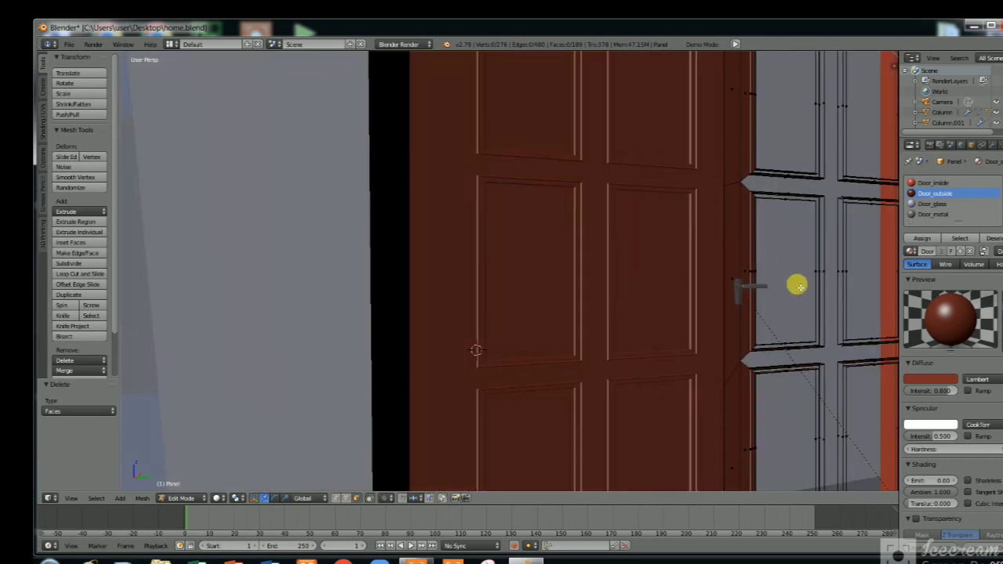
middle_drag(817, 326, 784, 322)
Circle-select the remaining inner crossbar faces of the handle-side leaf in wireframe right view, delete them, and return to solid Object Mode.
key(z)
key(KP_1)
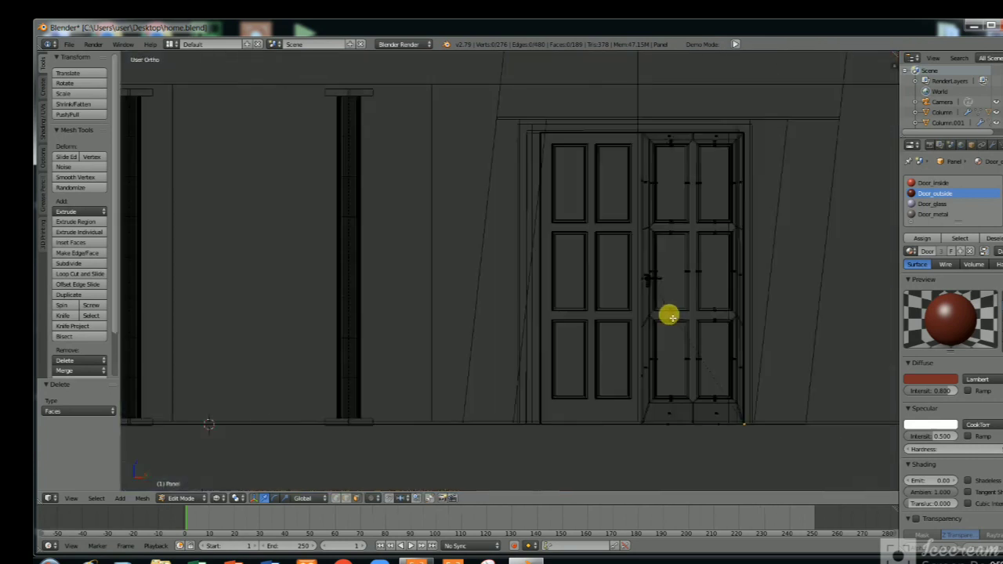
key(KP_3)
scroll(582, 297, up, 2)
key(c)
mouse_move(553, 287)
mouse_down()
mouse_move(575, 309)
mouse_move(577, 160)
mouse_up()
right_click(572, 168)
key(c)
drag(570, 362, 575, 374)
right_click(575, 373)
key(x)
click(580, 262)
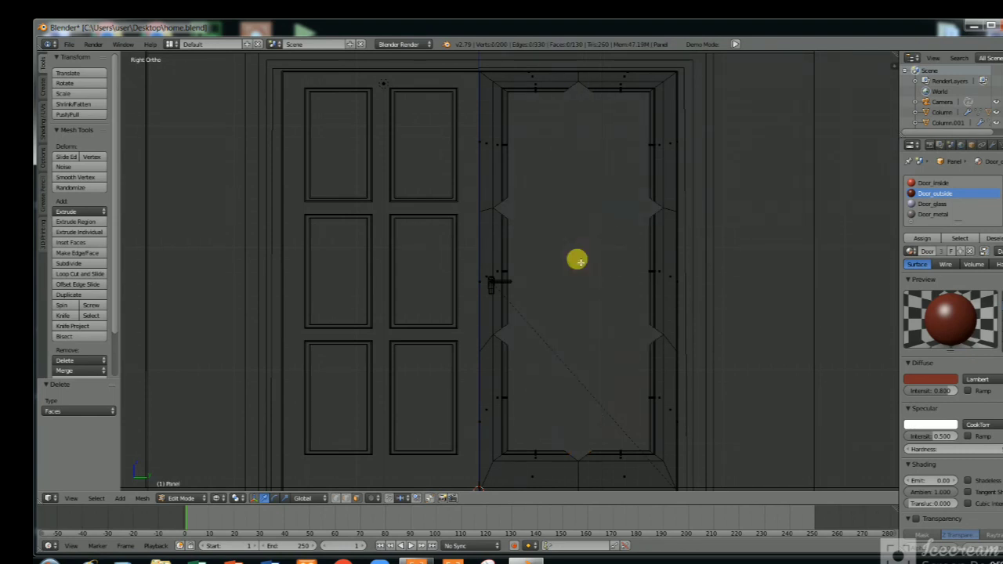
key(Tab)
key(z)
Examine the other door leaf and the main house mesh to identify which wall still closes the door opening.
right_click(376, 293)
key(Tab)
scroll(365, 287, down, 3)
scroll(383, 282, up, 2)
scroll(383, 282, up, 1)
key(Tab)
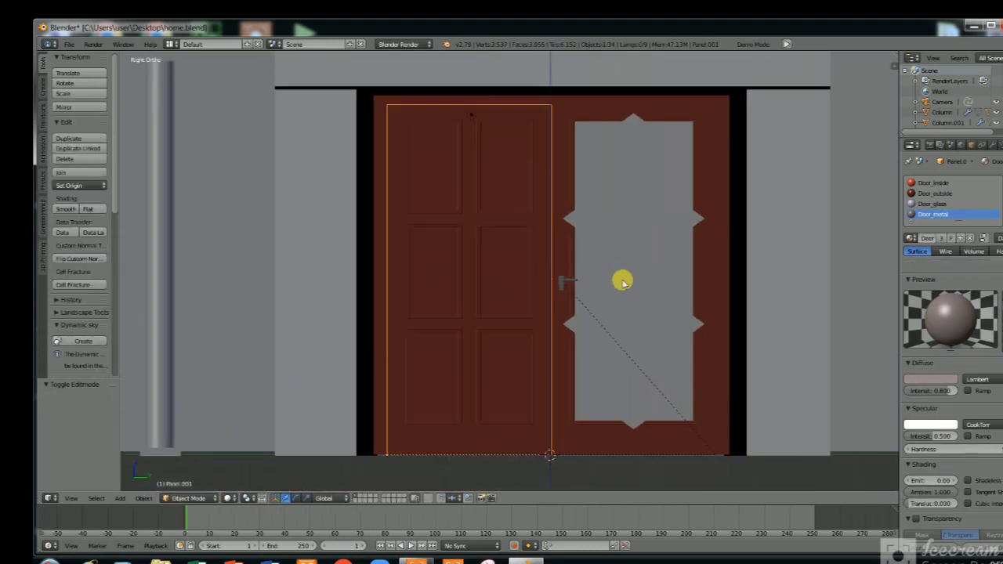
right_click(622, 279)
key(Tab)
scroll(680, 277, down, 7)
scroll(668, 278, down, 3)
key(Tab)
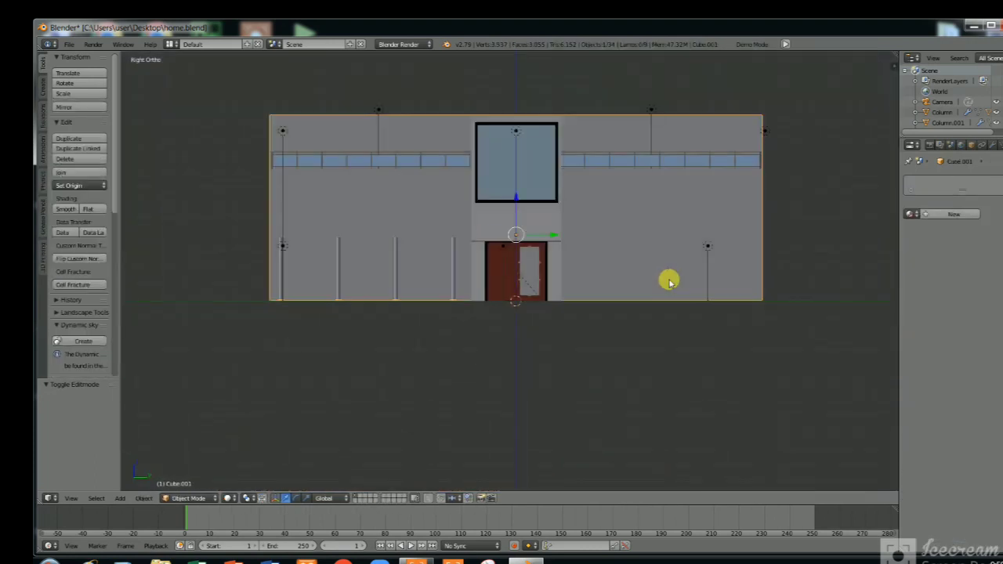
scroll(596, 285, up, 6)
key(Tab)
key(Tab)
Move the entrance block to another layer to examine the main wall behind it, and undo the move.
right_click(644, 231)
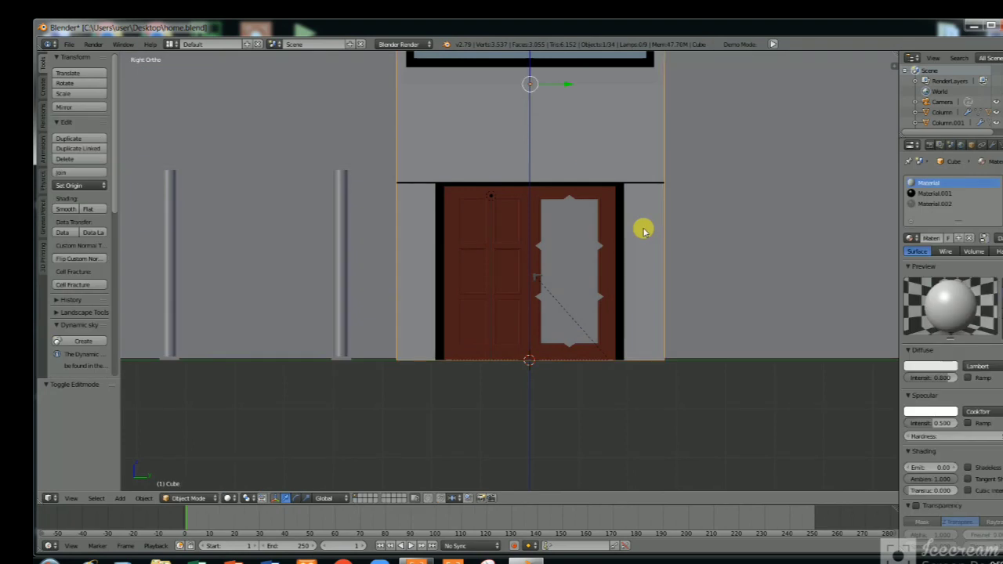
key(m)
click(735, 244)
right_click(649, 253)
key(Tab)
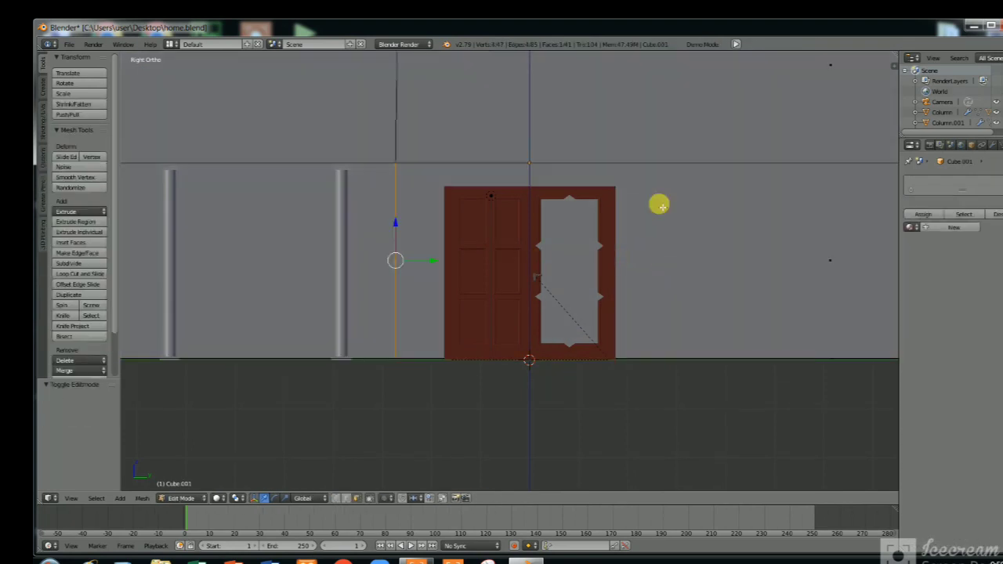
key(Tab)
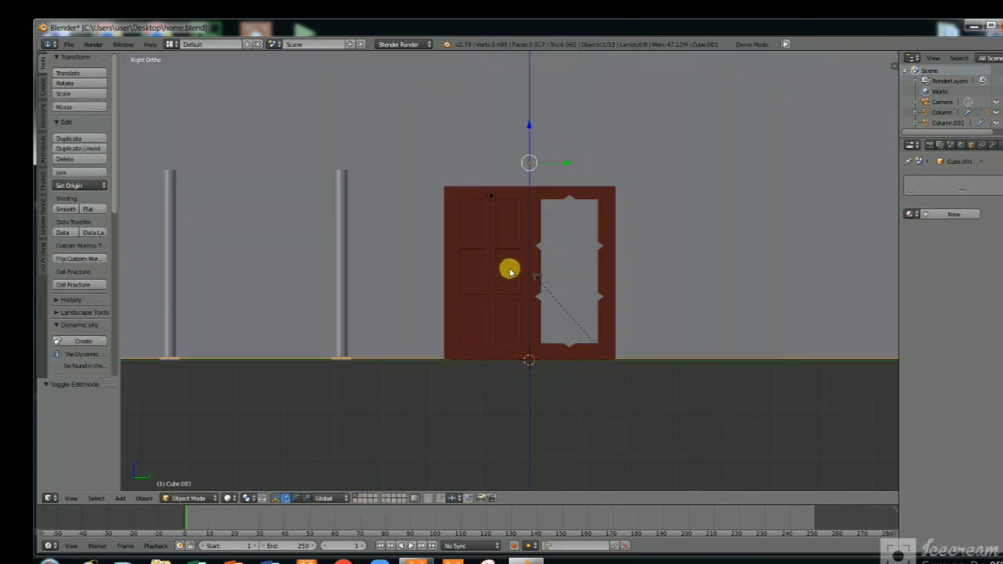
key(ctrl+z)
key(ctrl+z)
key(Tab)
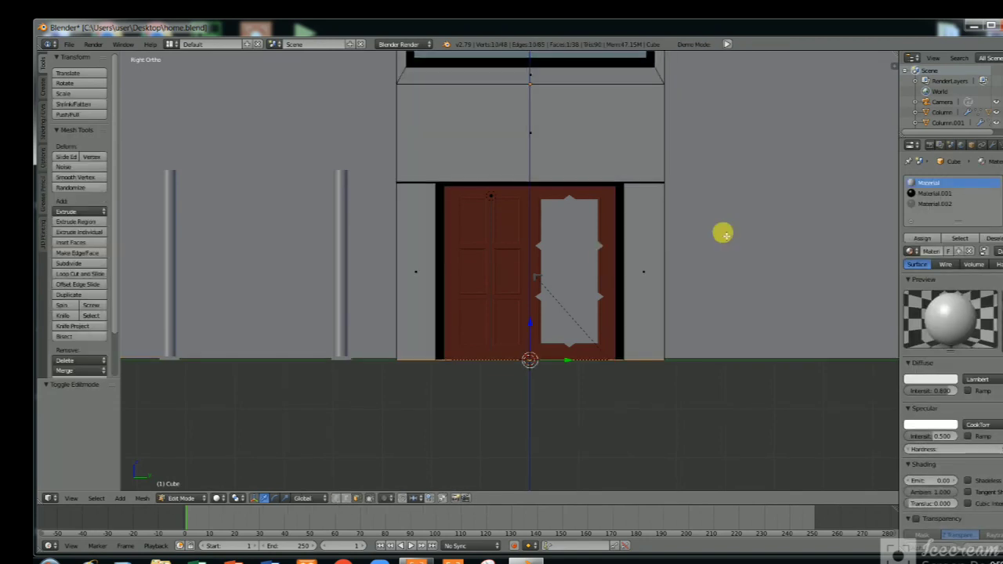
scroll(671, 251, down, 3)
key(z)
key(Tab)
key(Tab)
key(Tab)
key(Tab)
key(Tab)
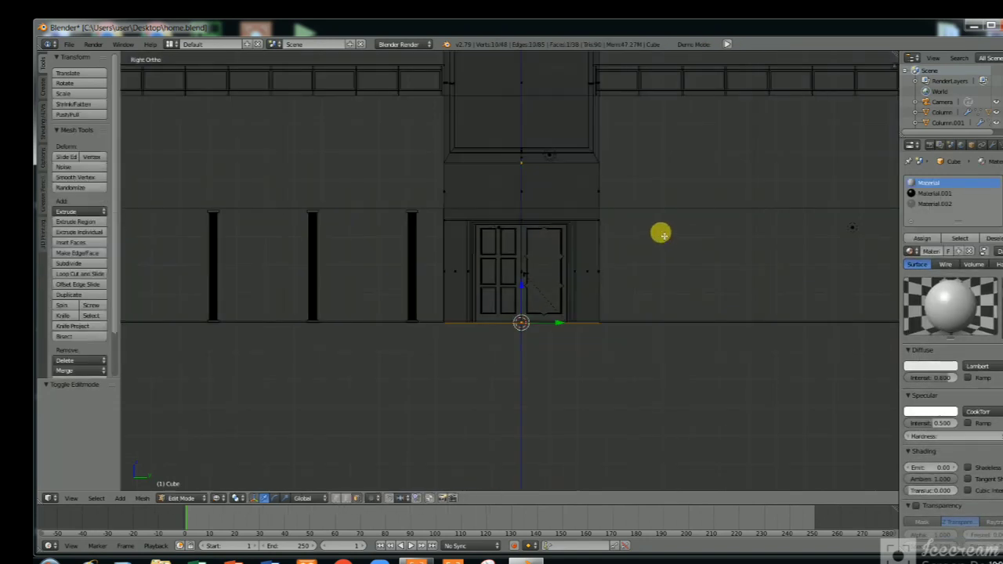
key(z)
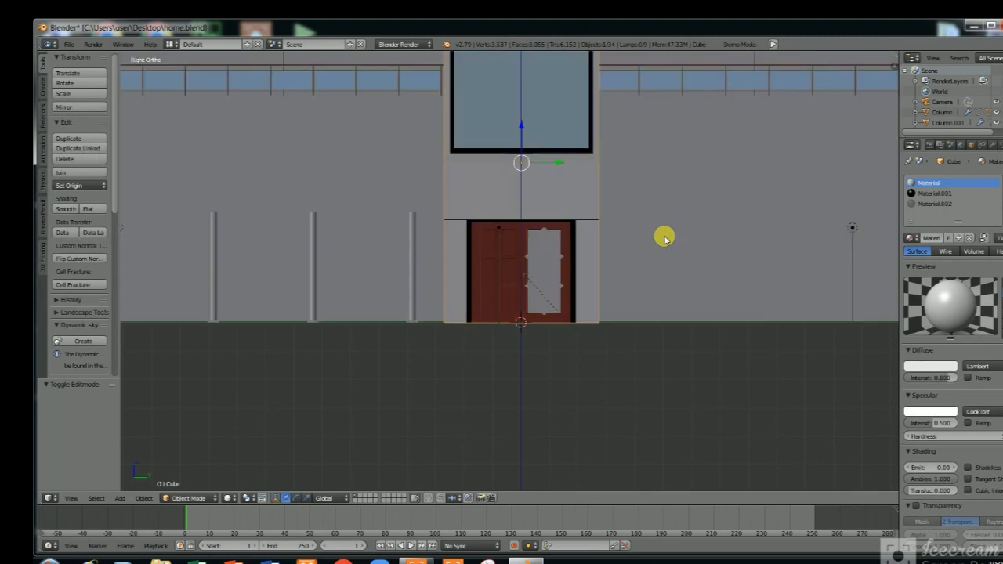
Open the main house mesh behind the entrance block in Edit Mode with wireframe shading.
right_click(757, 253)
key(Tab)
scroll(731, 254, up, 2)
key(z)
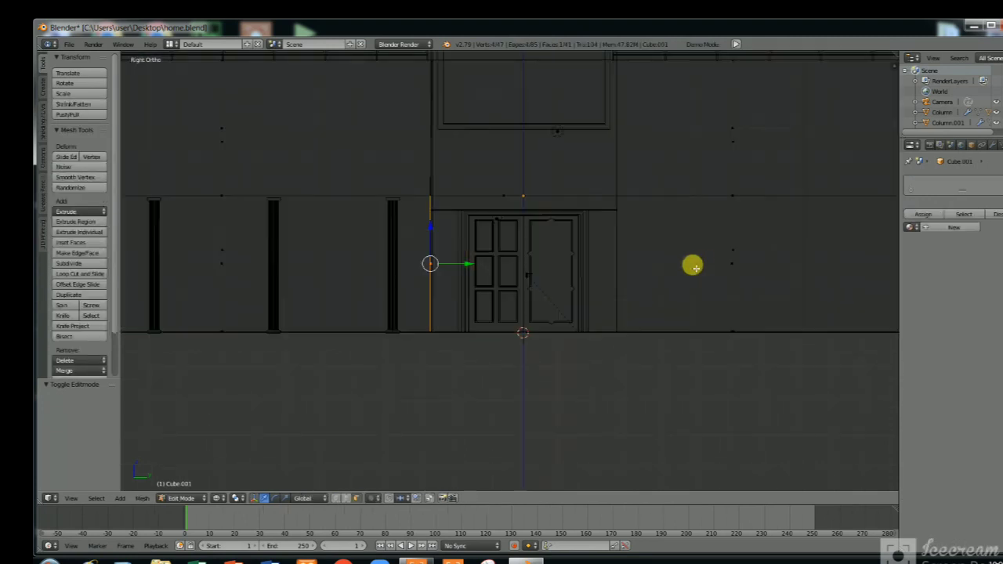
key(ctrl+r)
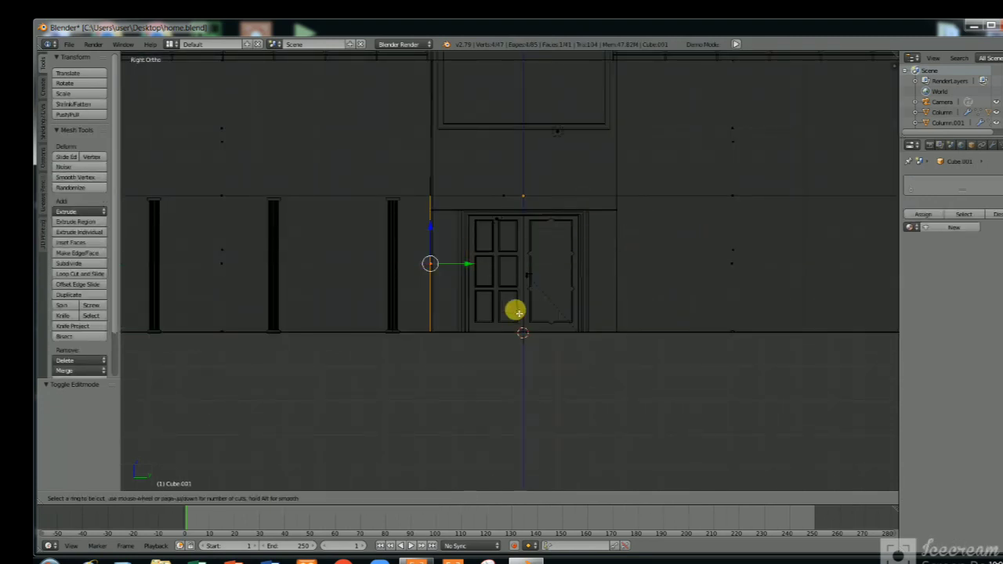
scroll(628, 307, down, 5)
scroll(629, 300, up, 2)
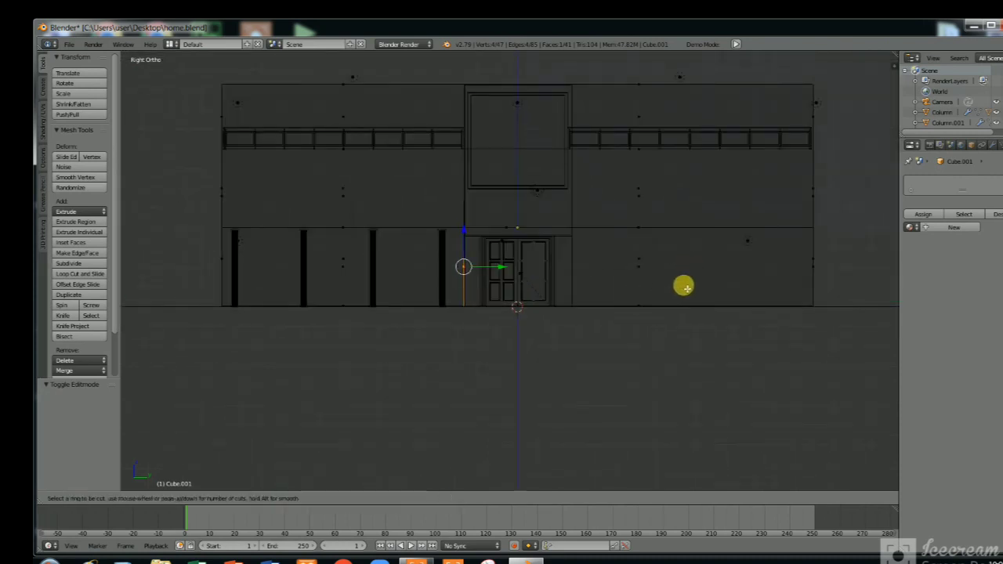
key(Escape)
Knife-cut the main wall vertically down to the floor edge, in line with the entrance block's side on the door-handle half.
scroll(674, 213, up, 4)
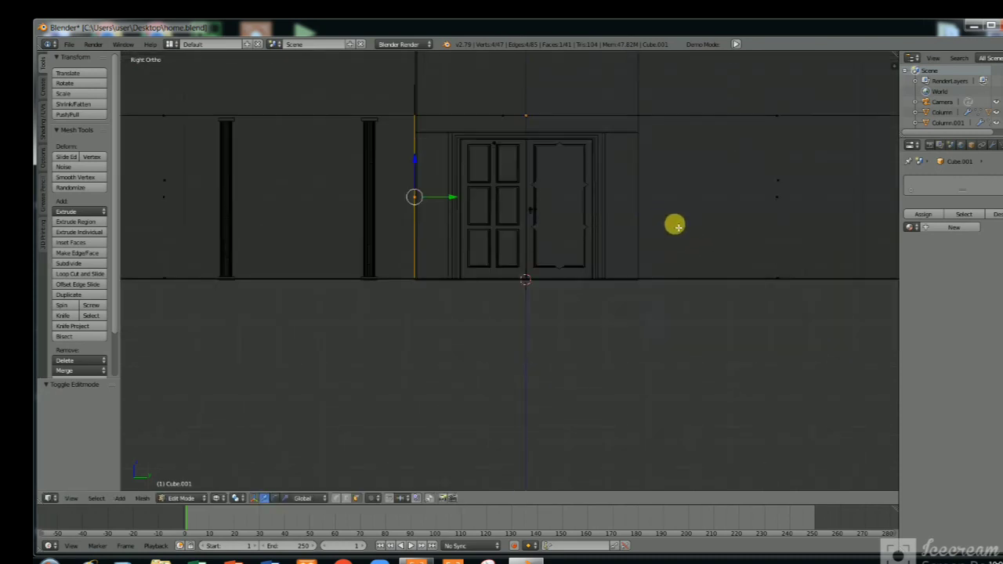
shift+scroll(677, 236, up, 4)
ctrl+scroll(336, 344, up, 3)
shift+scroll(694, 286, up, 3)
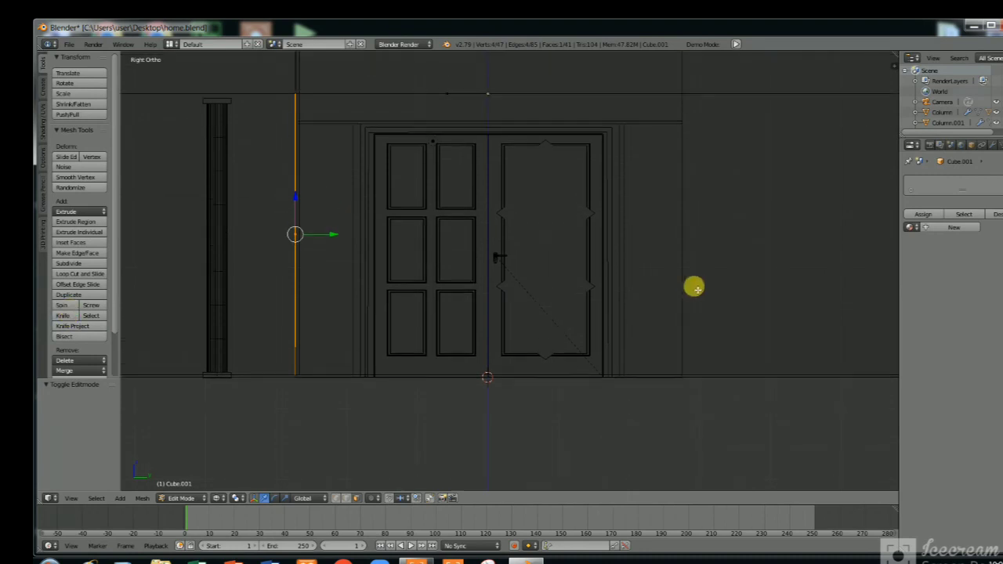
click(717, 170)
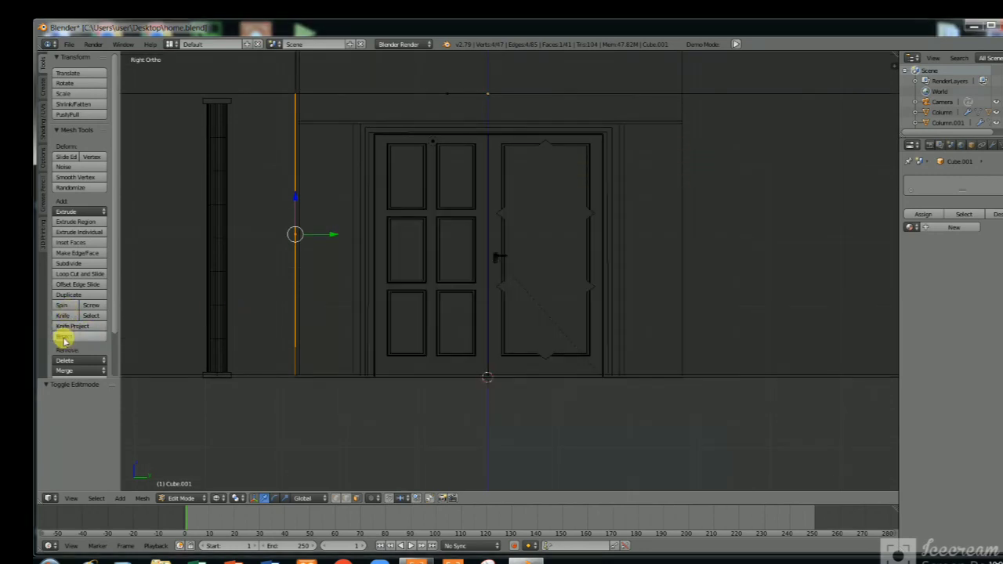
click(61, 316)
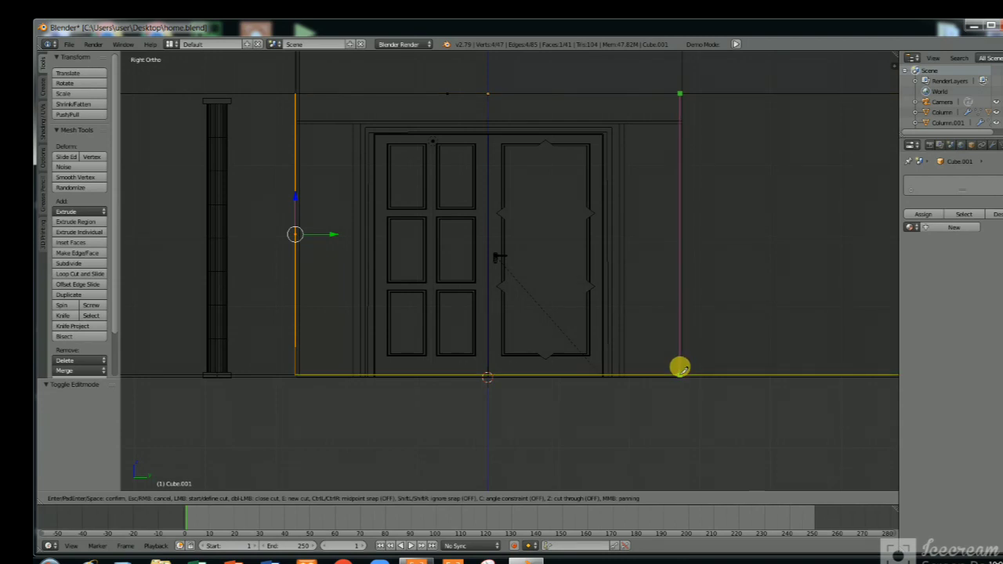
click(678, 374)
key(Return)
Delete the main wall face behind the entrance block beside the new cut and return to Object Mode in solid shading.
key(z)
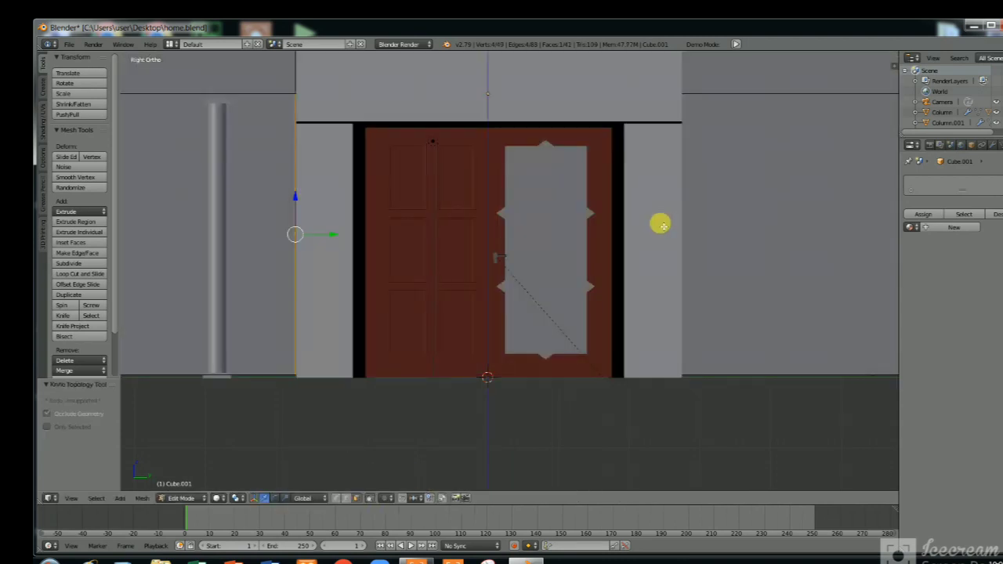
right_click(660, 224)
key(z)
key(z)
key(z)
key(x)
click(618, 228)
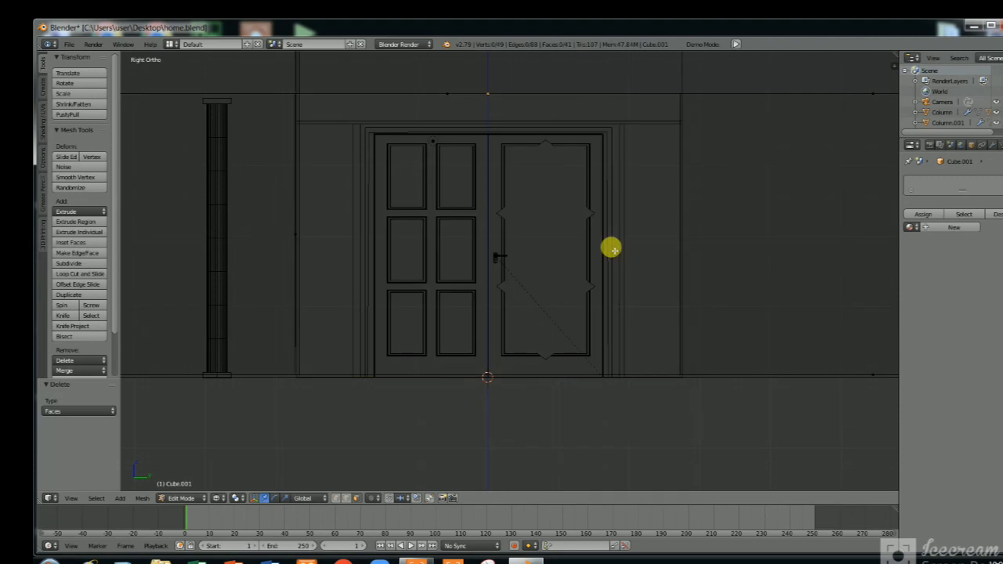
key(z)
key(Tab)
Circle-select the outer panel and crossbar faces of the door leaf without the handle in Edit Mode and delete them.
right_click(430, 271)
key(Tab)
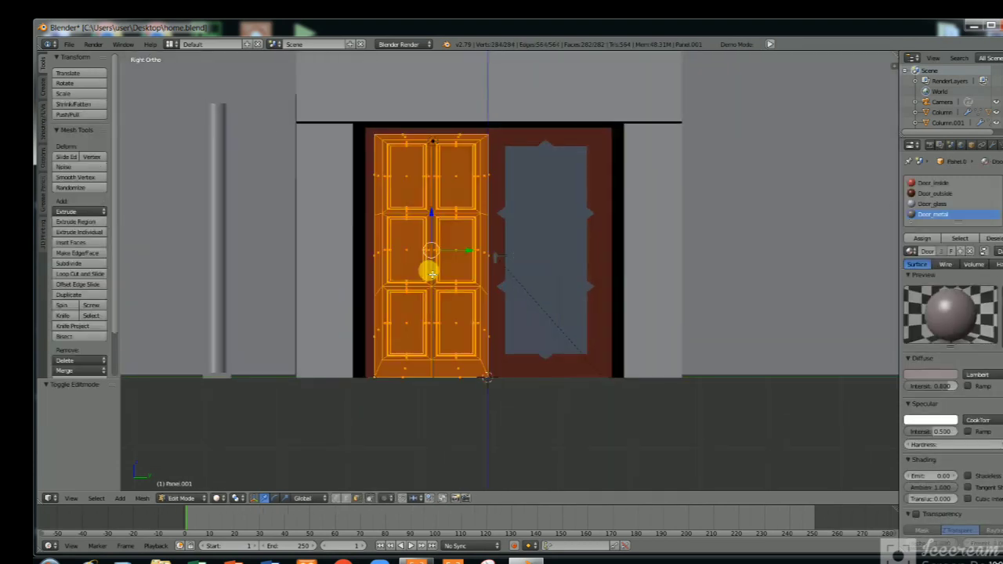
ctrl+scroll(464, 206, down, 4)
scroll(465, 274, up, 2)
key(c)
key(a)
key(c)
drag(486, 279, 495, 160)
key(Escape)
key(x)
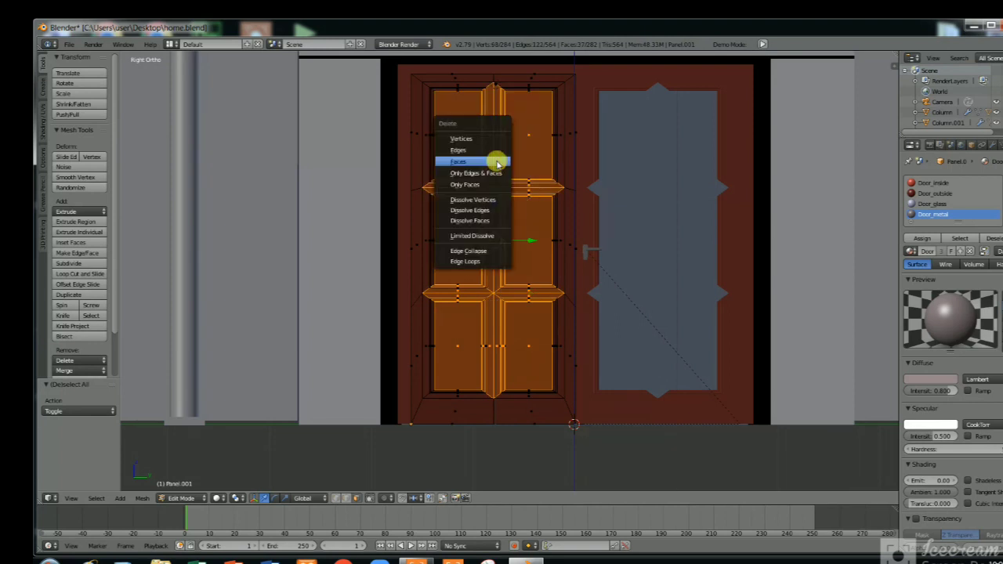
click(494, 160)
Circle-select the remaining back panel and crossbar faces of the leaf without the handle, delete them, and return to Object Mode in solid shading.
key(z)
key(c)
mouse_move(481, 282)
mouse_down()
mouse_move(486, 261)
mouse_move(497, 318)
mouse_move(490, 184)
mouse_move(499, 146)
mouse_up()
key(Escape)
key(x)
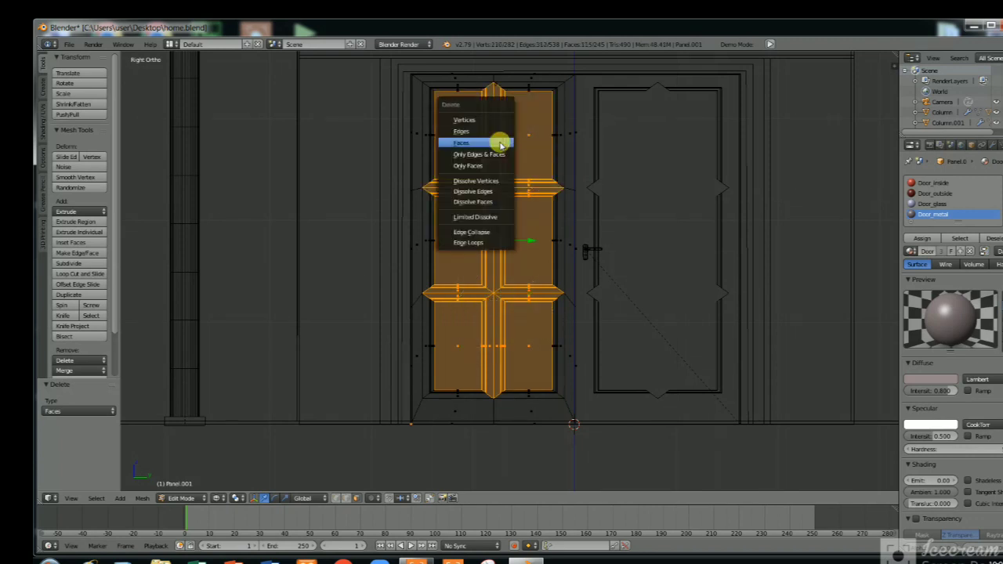
click(497, 138)
key(Tab)
scroll(531, 192, down, 2)
key(z)
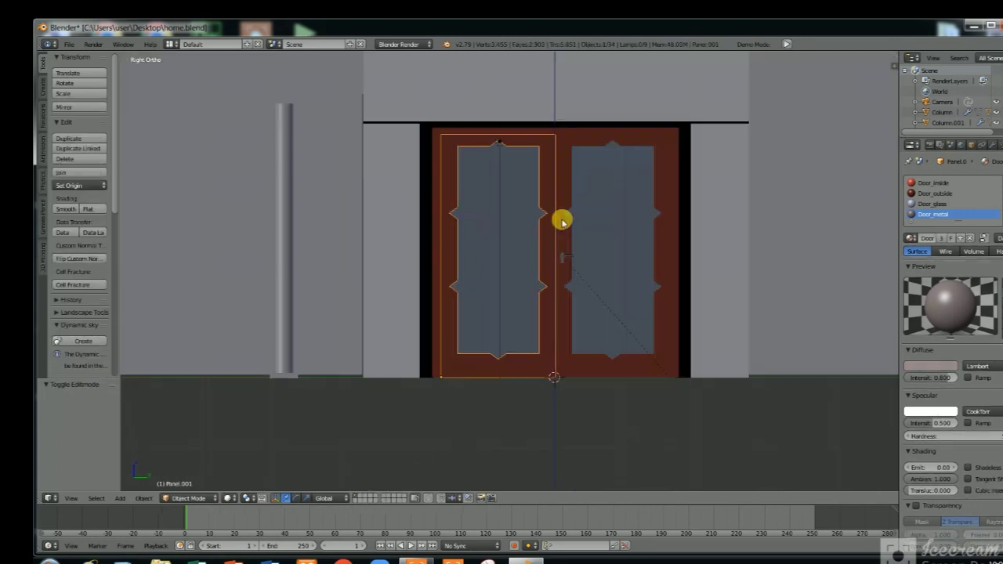
Reopen this door leaf in Edit Mode and delete one moulding face on its stile next to the handle leaf.
scroll(485, 220, up, 3)
key(Tab)
scroll(435, 219, up, 2)
ctrl+scroll(450, 212, down, 3)
middle_drag(468, 202, 335, 227)
scroll(325, 225, up, 2)
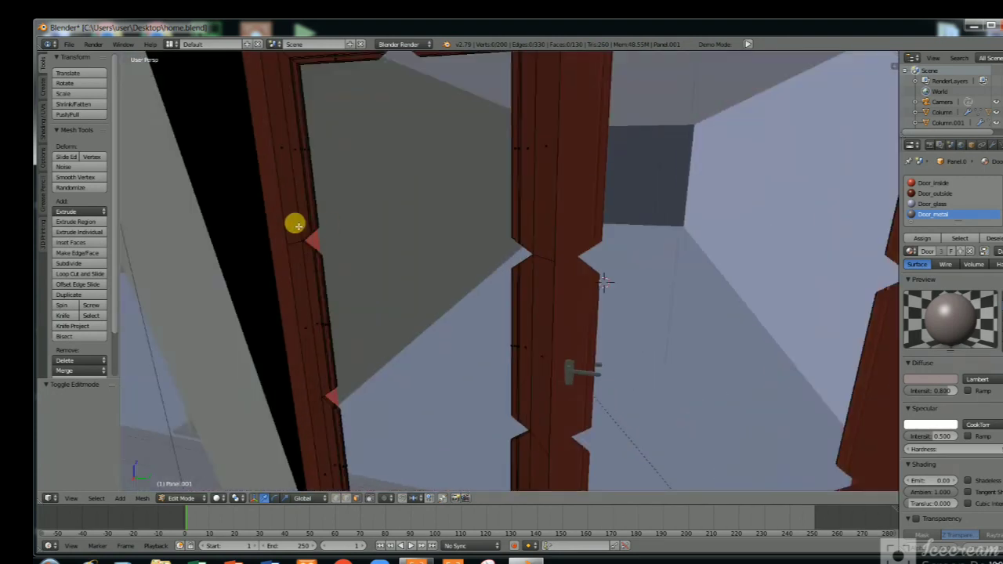
shift+scroll(298, 219, down, 4)
ctrl+scroll(333, 219, down, 3)
scroll(674, 254, up, 2)
right_click(700, 245)
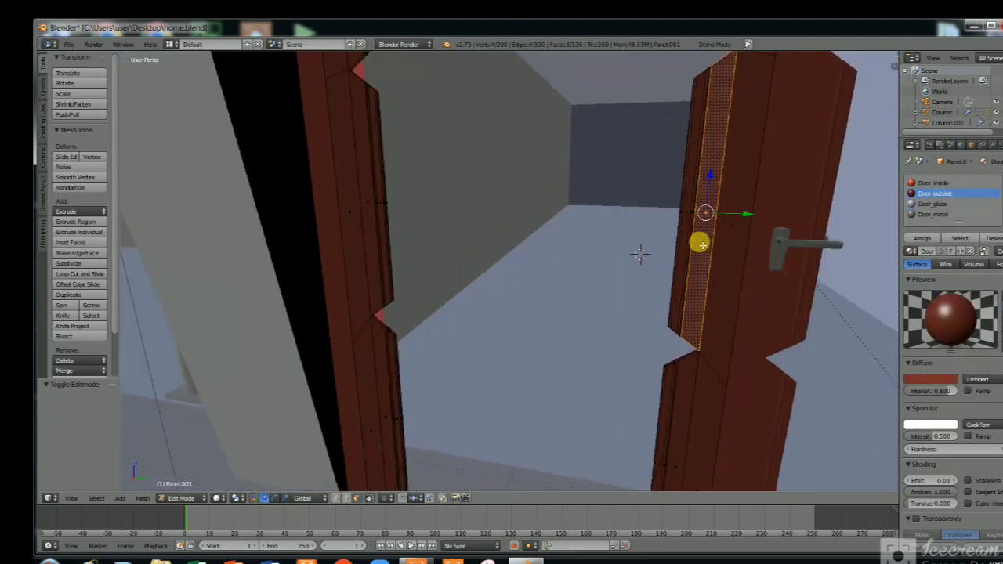
key(x)
click(689, 225)
Circle-select the remaining moulding faces along the stile next to the handle leaf in wireframe, delete them, and restore solid shading.
right_click(694, 213)
key(z)
key(c)
drag(658, 220, 653, 211)
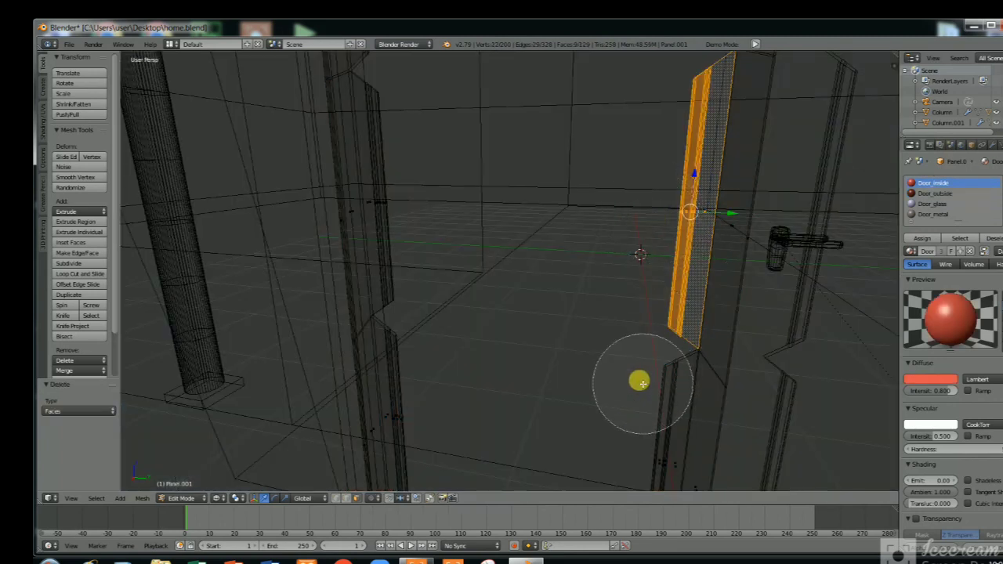
drag(640, 457, 638, 450)
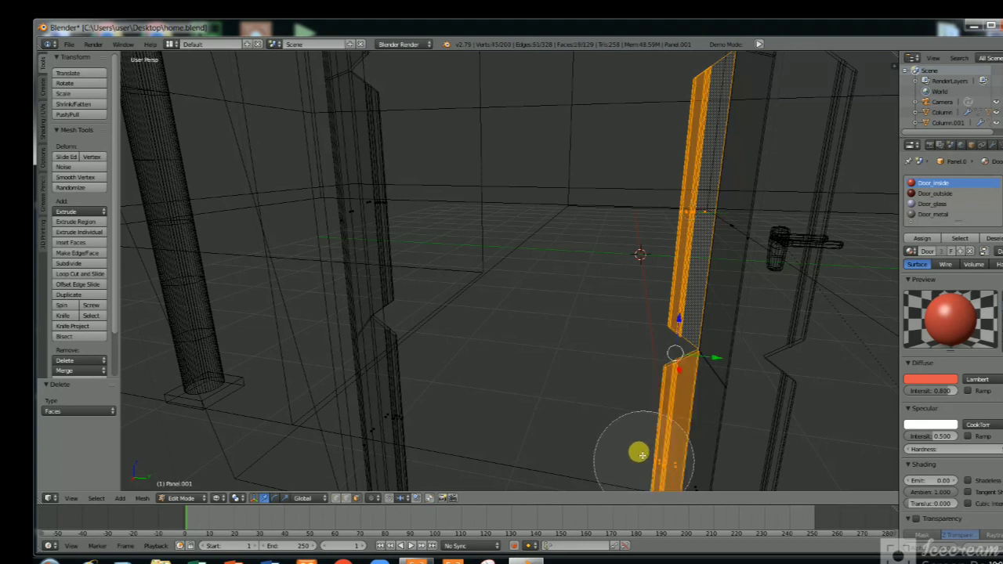
right_click(464, 345)
shift+scroll(563, 317, down, 2)
shift+scroll(615, 306, up, 4)
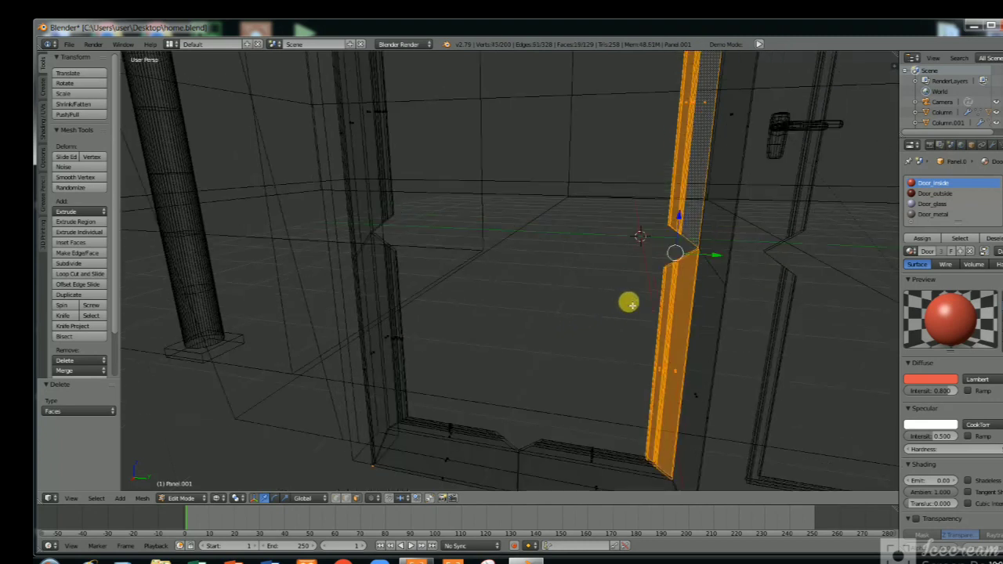
shift+scroll(687, 251, up, 3)
key(c)
drag(696, 196, 678, 209)
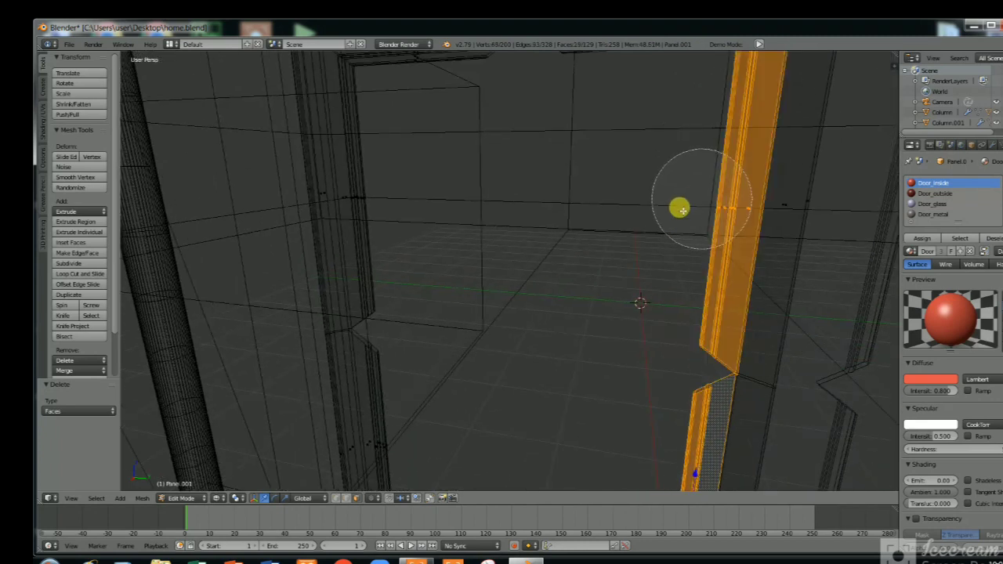
right_click(678, 209)
key(x)
click(675, 214)
key(z)
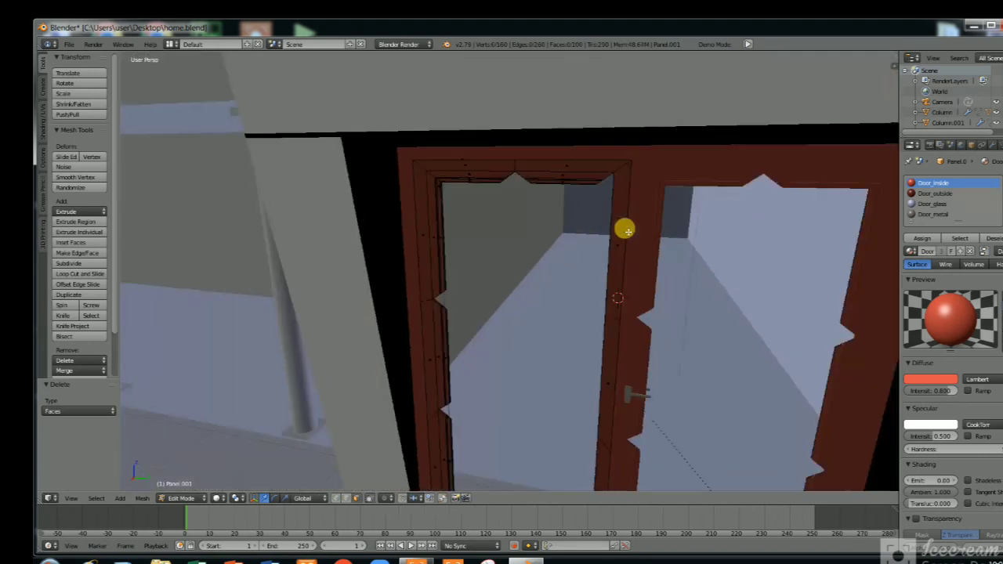
Try to delete the upper moulding and stile faces together along the leaf's outer hinge side.
scroll(593, 224, up, 4)
key(c)
click(597, 224)
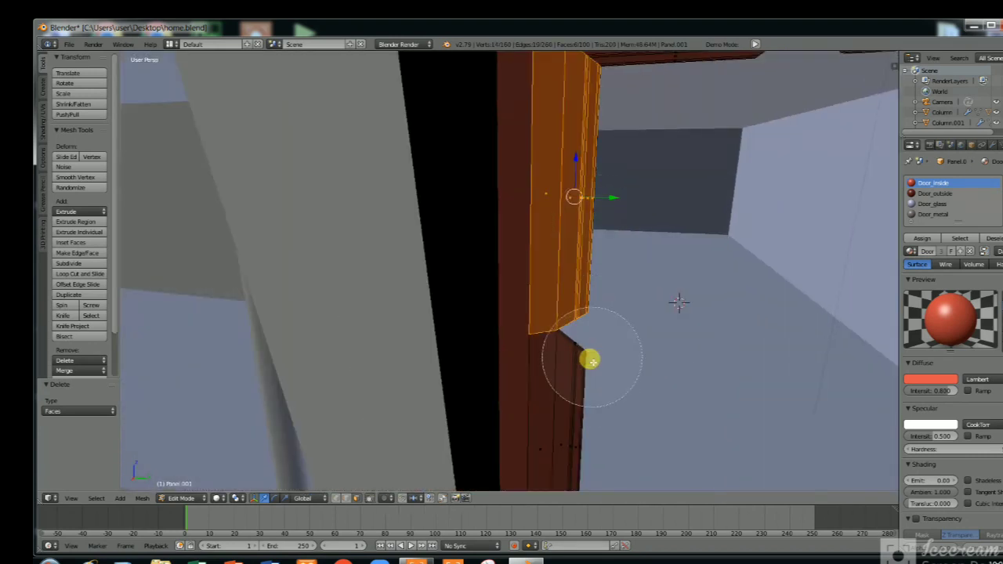
click(588, 364)
right_click(589, 374)
key(z)
key(c)
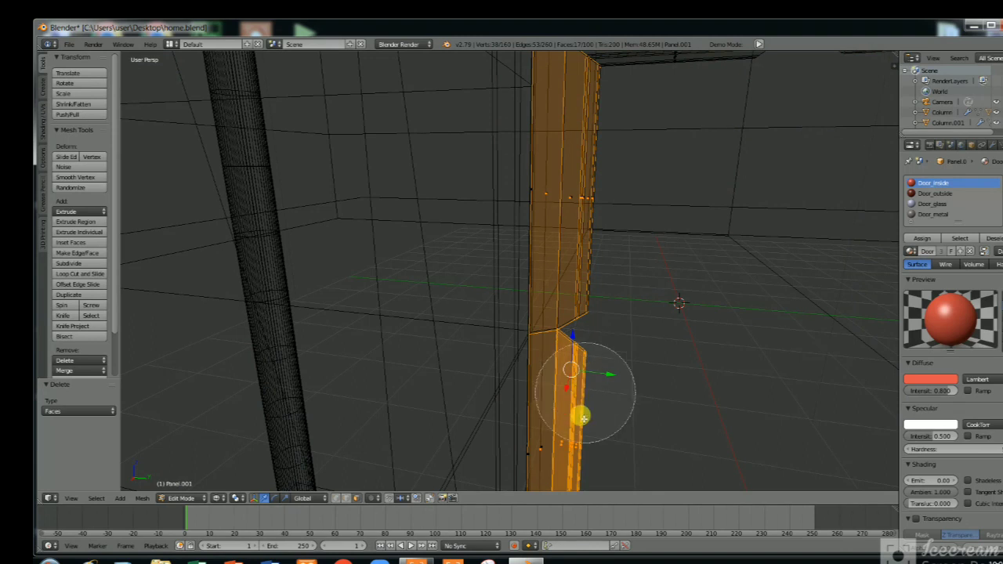
drag(578, 436, 584, 208)
right_click(584, 208)
key(x)
click(583, 208)
shift+scroll(594, 236, down, 5)
shift+scroll(593, 276, down, 2)
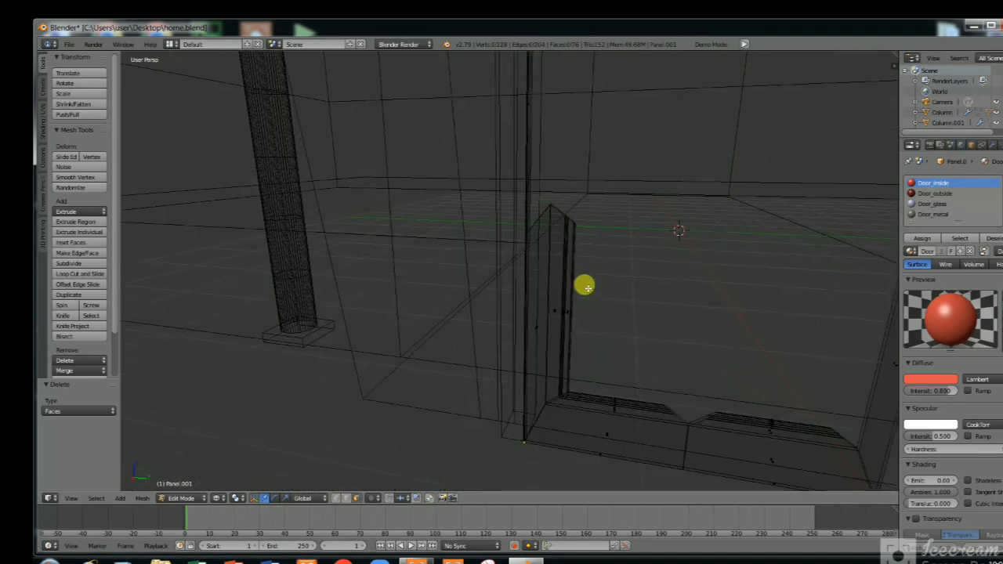
key(c)
click(583, 297)
click(578, 316)
right_click(578, 318)
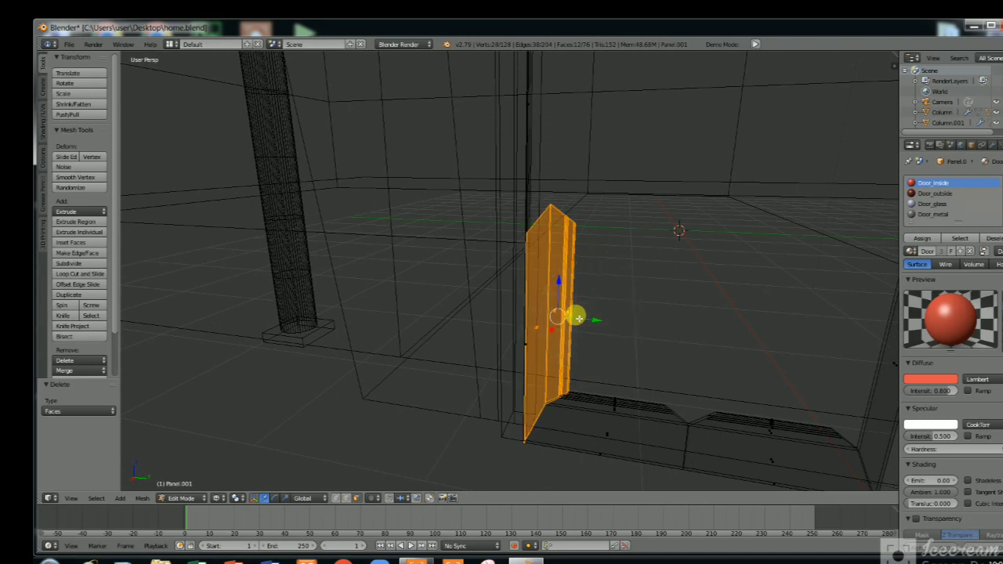
key(z)
scroll(577, 318, down, 4)
scroll(576, 317, up, 4)
key(x)
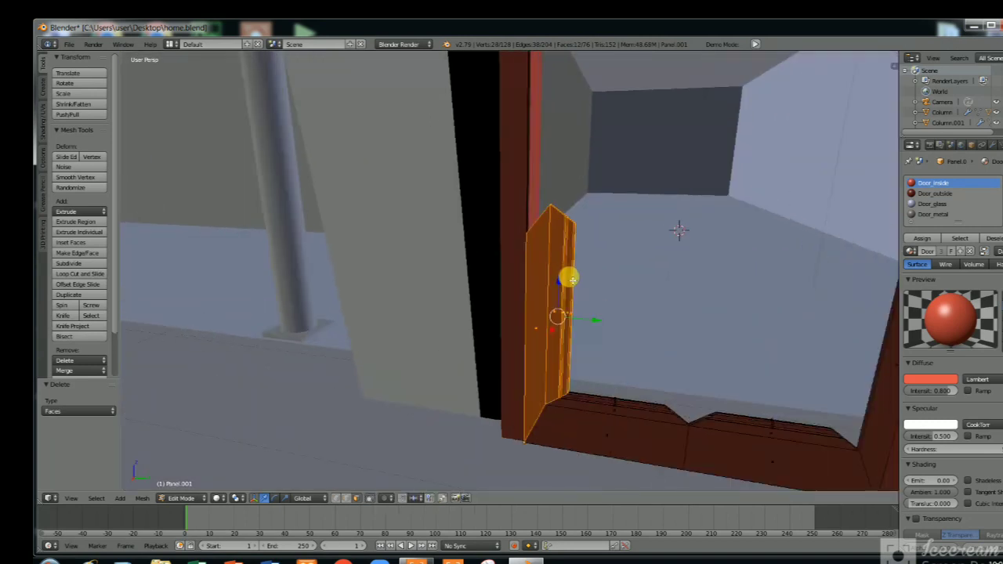
right_click(570, 280)
middle_drag(570, 279, 692, 327)
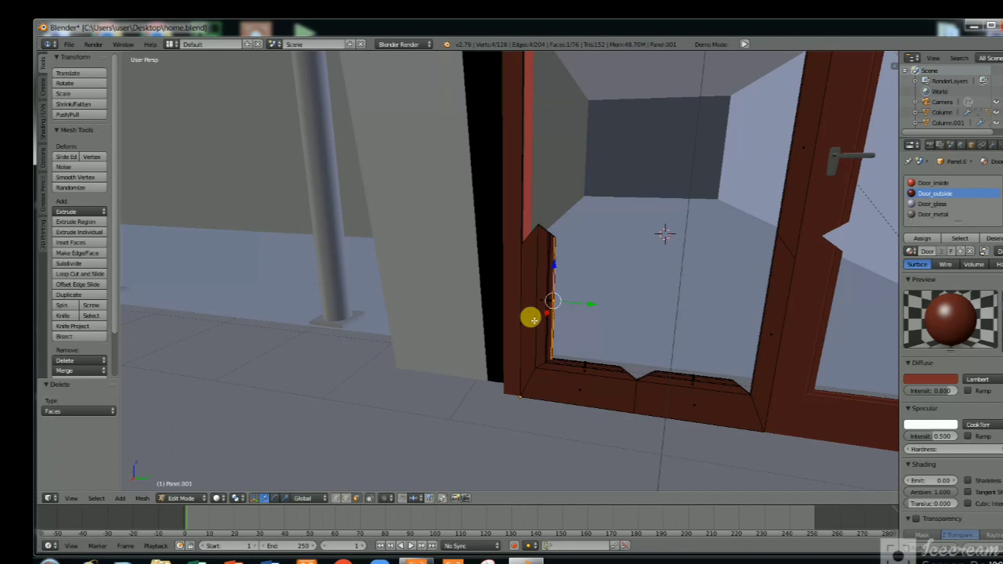
Undo the deletion of the outer hinge-side stile faces.
key(ctrl+z)
key(ctrl+z)
key(ctrl+z)
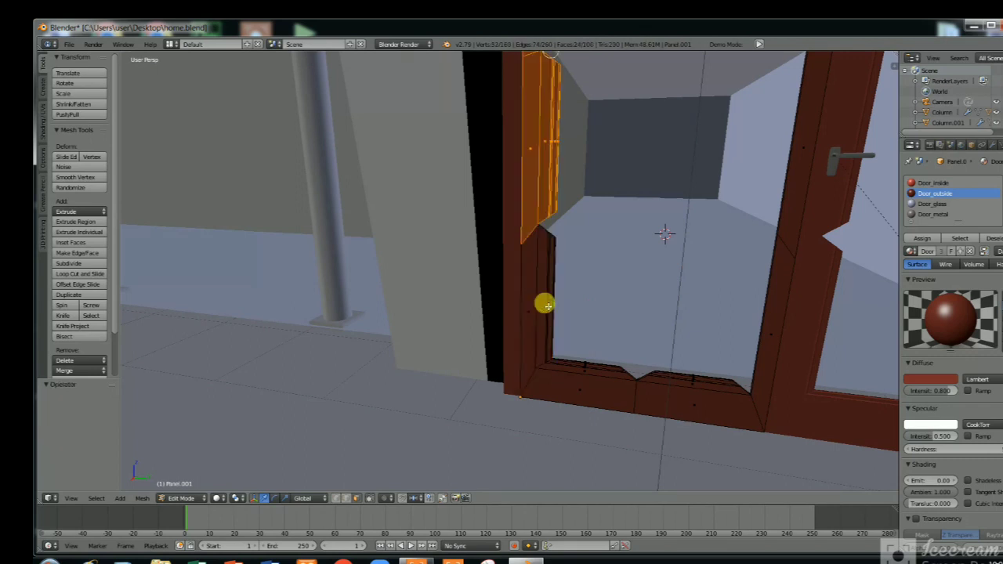
key(ctrl+z)
Circle-select only the moulding faces along the opening's outer hinge side and delete them.
shift+scroll(573, 184, up, 4)
key(c)
drag(593, 118, 585, 389)
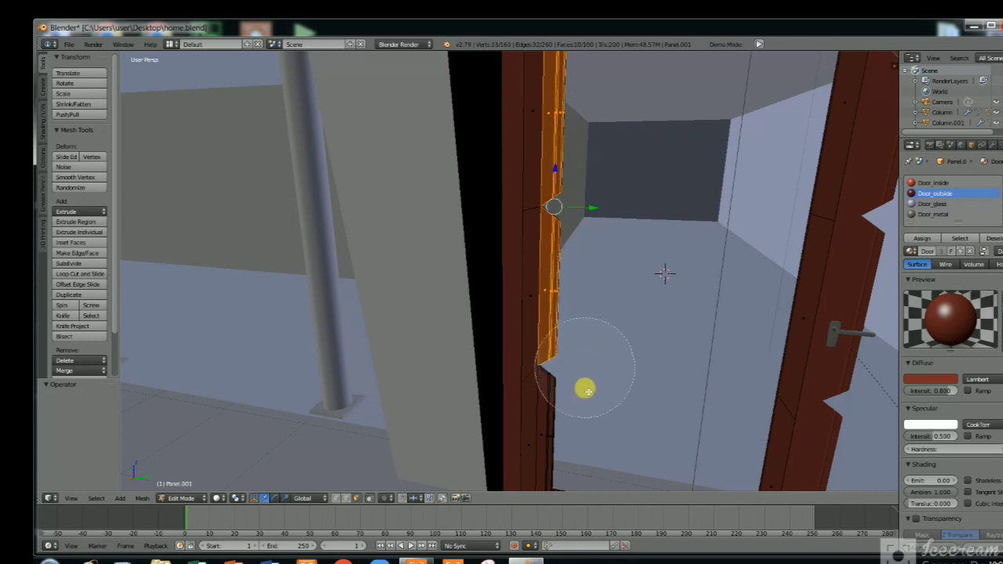
shift+scroll(590, 405, down, 5)
key(x)
click(574, 315)
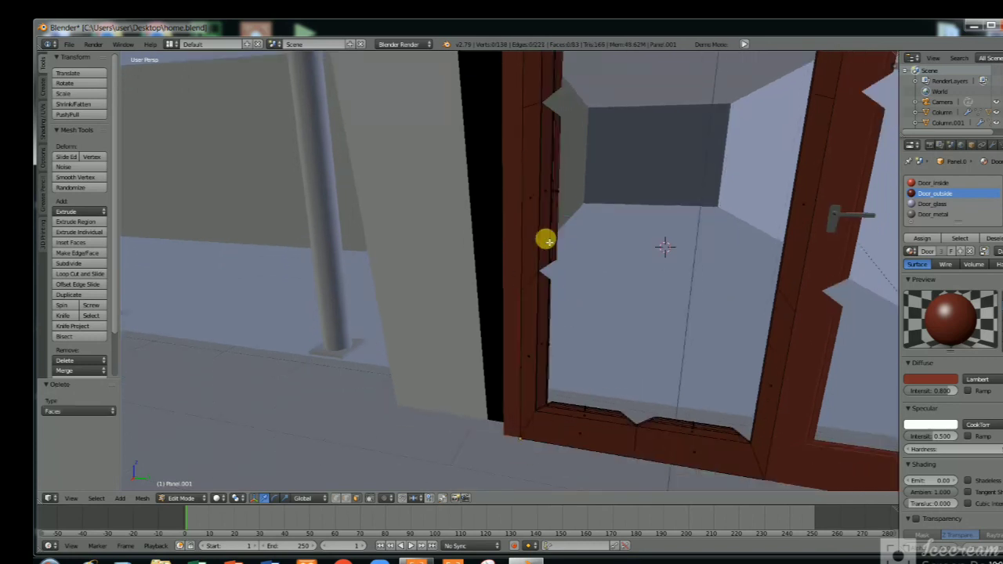
Circle-select the leftover moulding faces along the same hinge-side stile in wireframe and delete them.
click(593, 311)
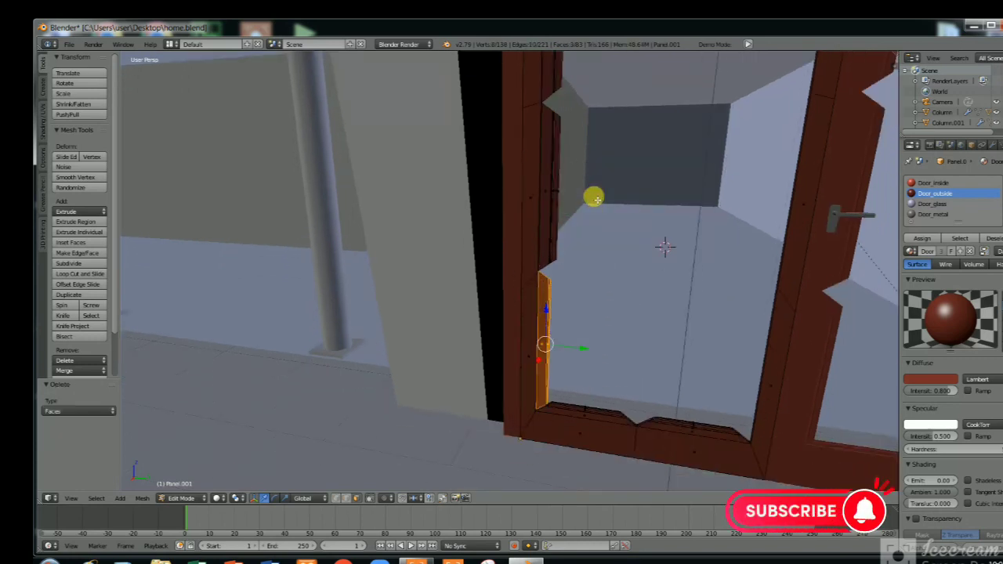
key(z)
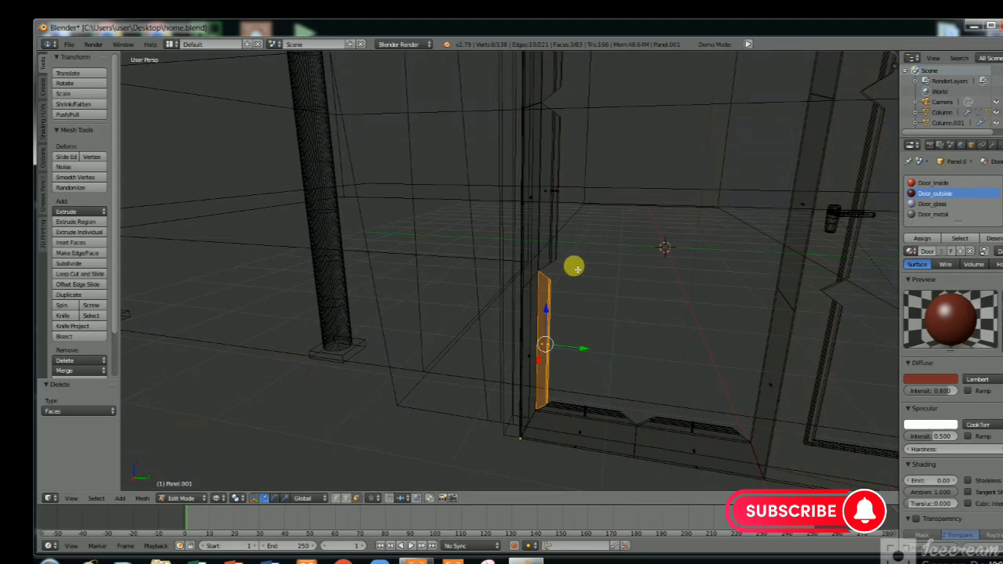
click(593, 188)
right_click(588, 185)
shift+scroll(591, 186, up, 5)
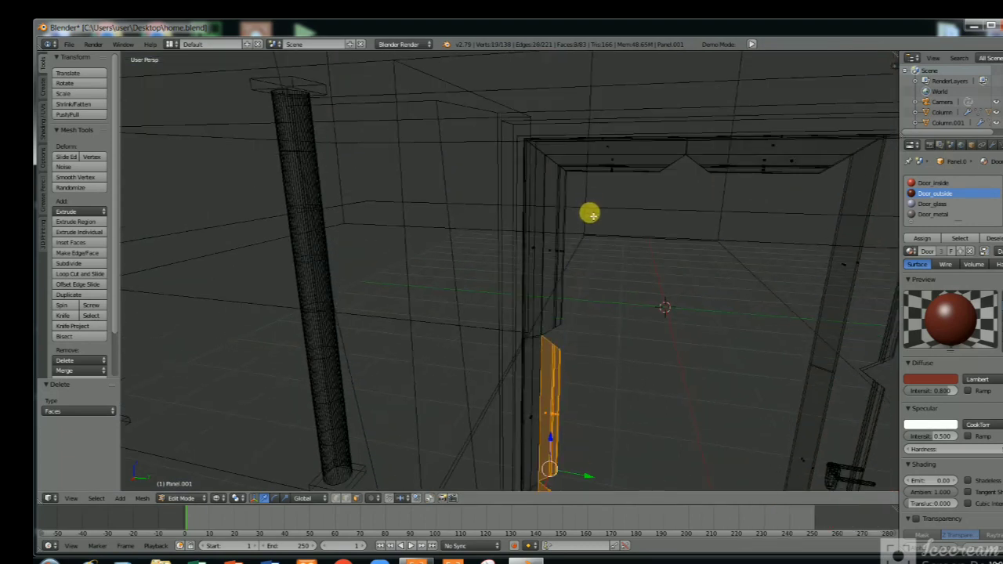
key(c)
click(594, 248)
right_click(593, 248)
key(x)
click(595, 252)
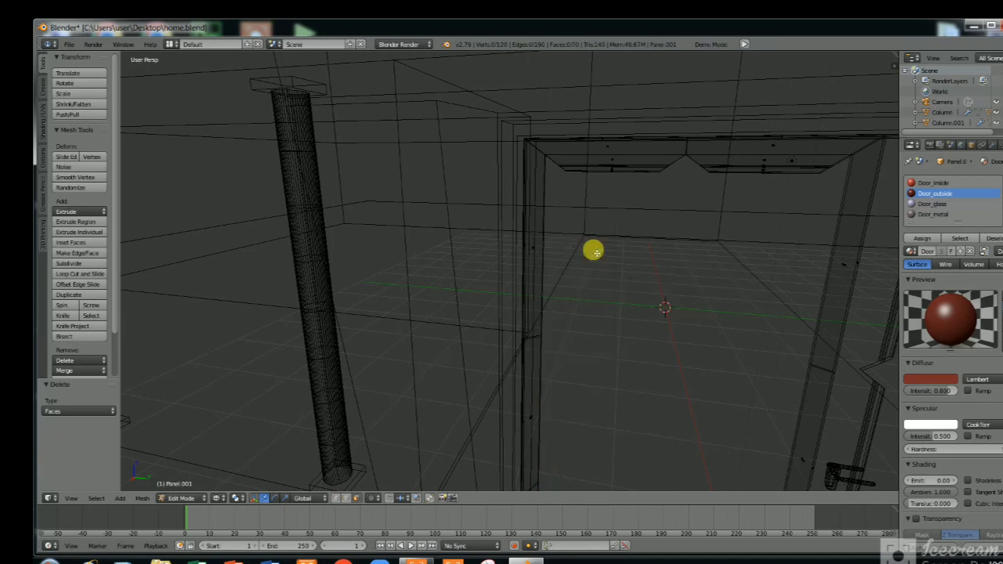
Circle-select the moulding faces along the lower rail of the door opening in wireframe and delete them.
shift+scroll(593, 251, down, 5)
key(z)
middle_drag(614, 246, 648, 274)
shift+scroll(696, 330, up, 2)
shift+scroll(684, 345, down, 2)
scroll(687, 345, up, 2)
middle_drag(687, 344, 640, 333)
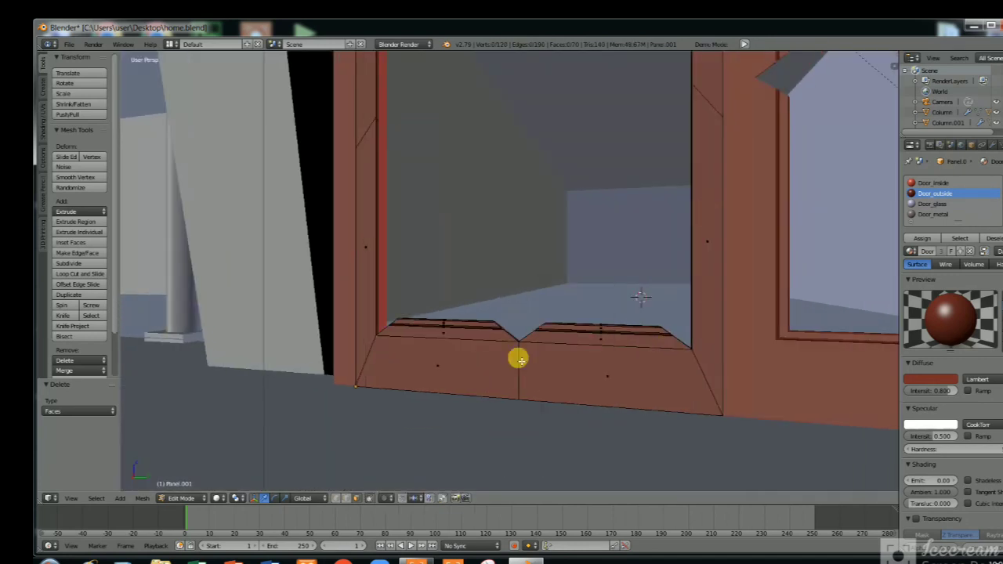
key(z)
key(c)
click(437, 282)
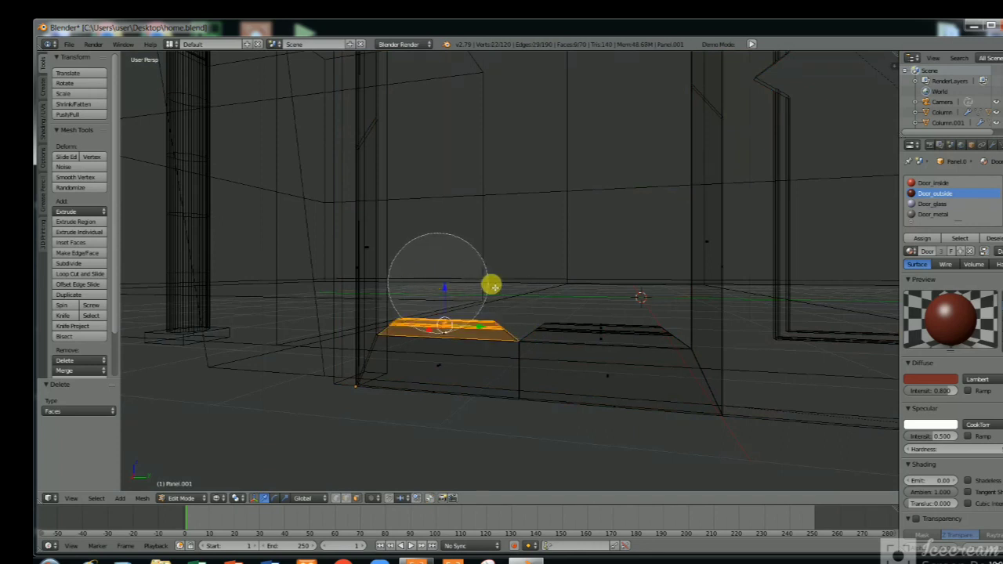
drag(553, 287, 577, 292)
key(Escape)
key(x)
click(561, 288)
Delete the leftover moulding faces on the lower rail of the door opening.
key(c)
click(454, 289)
key(Escape)
key(x)
click(460, 293)
Delete all moulding faces along the upper rail of the opening in solid shading, then leave Edit Mode.
shift+scroll(580, 297, up, 4)
key(z)
scroll(579, 297, down, 1)
shift+scroll(579, 297, up, 7)
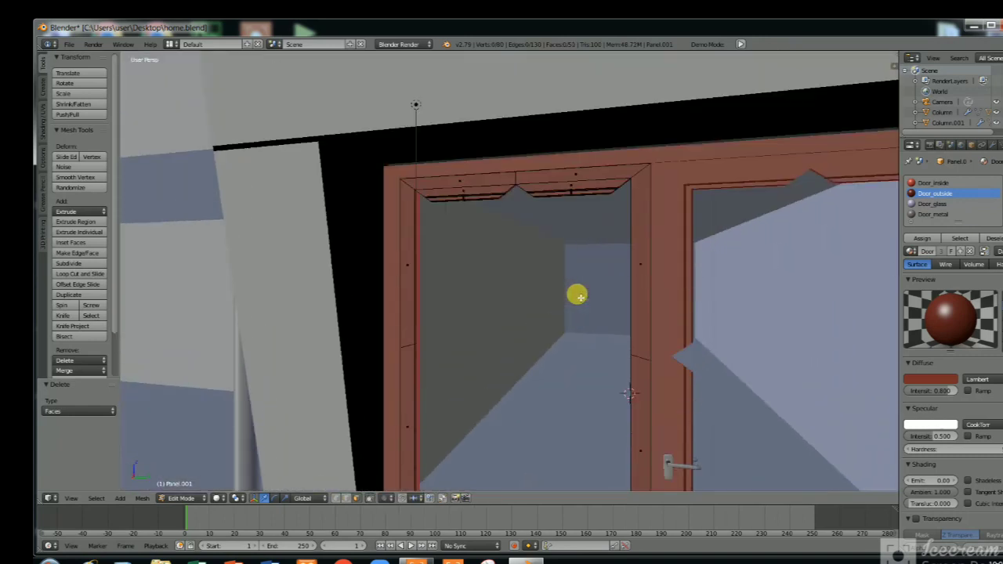
middle_drag(578, 296, 541, 270)
drag(443, 232, 539, 229)
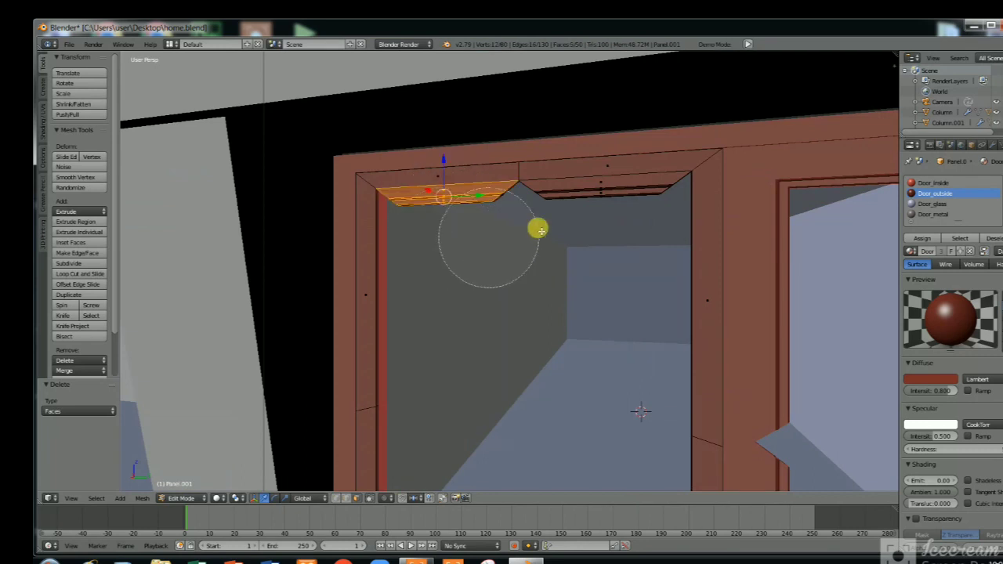
key(Escape)
key(x)
click(544, 210)
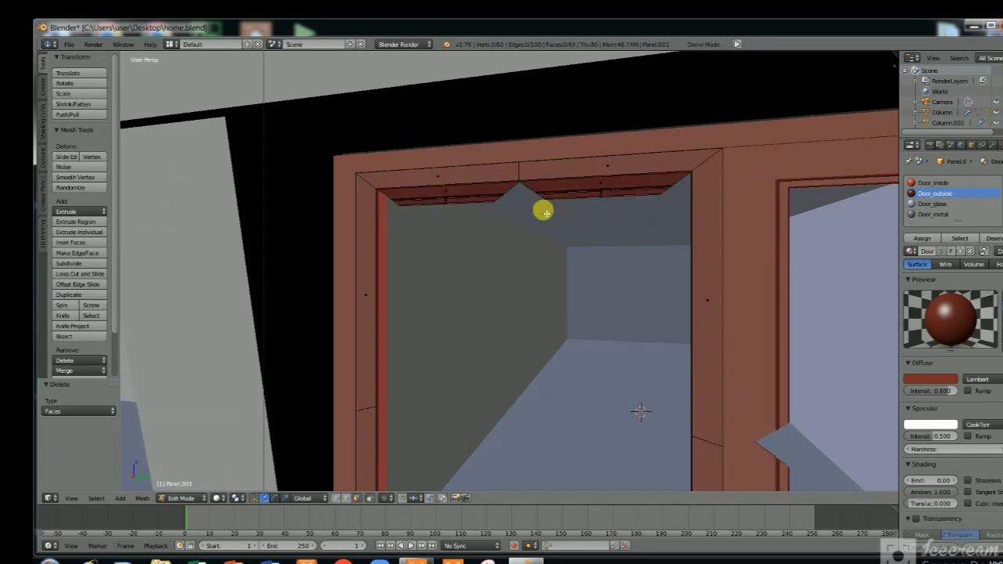
drag(449, 235, 559, 231)
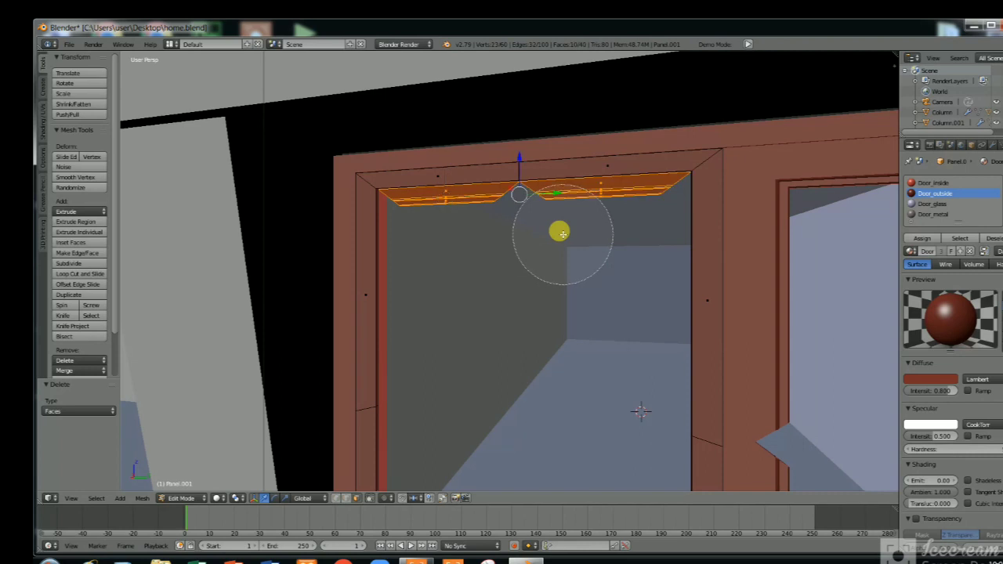
key(x)
click(562, 235)
middle_drag(454, 217, 386, 232)
key(Tab)
Assign the slot named Material to the entrance block's black reveal faces beside the handleless leaf and above the doors.
right_click(378, 226)
key(Tab)
right_click(404, 257)
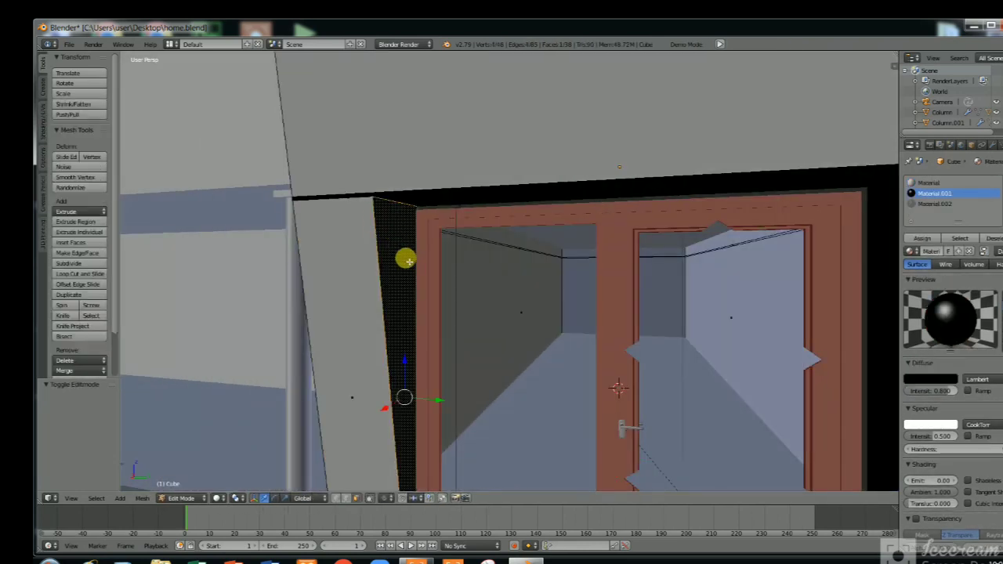
click(926, 185)
click(924, 237)
right_click(539, 198)
click(971, 192)
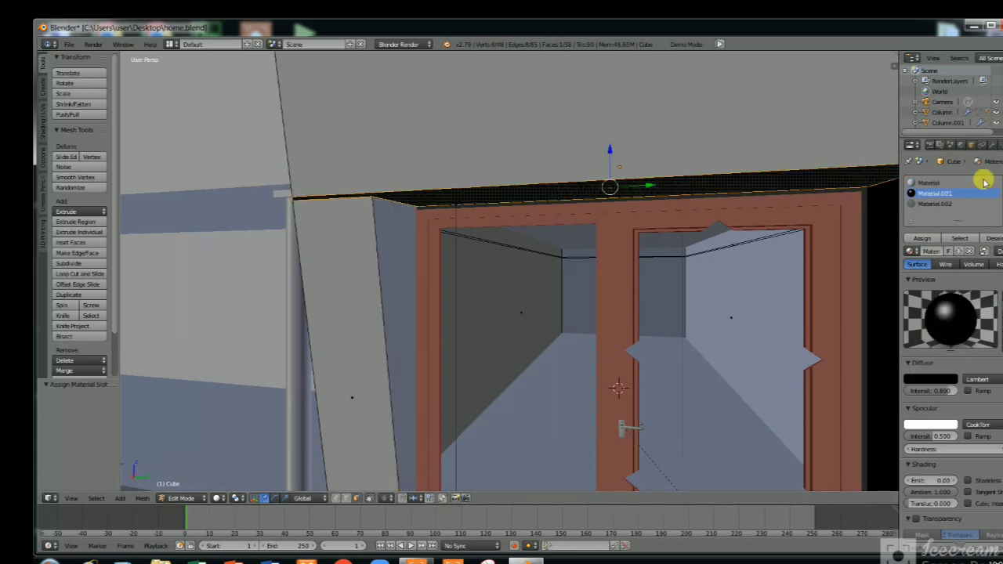
click(938, 183)
click(923, 237)
Assign the slot named Material to the black reveal face beside the handle leaf and return to Object Mode.
middle_drag(728, 253, 788, 231)
right_click(787, 231)
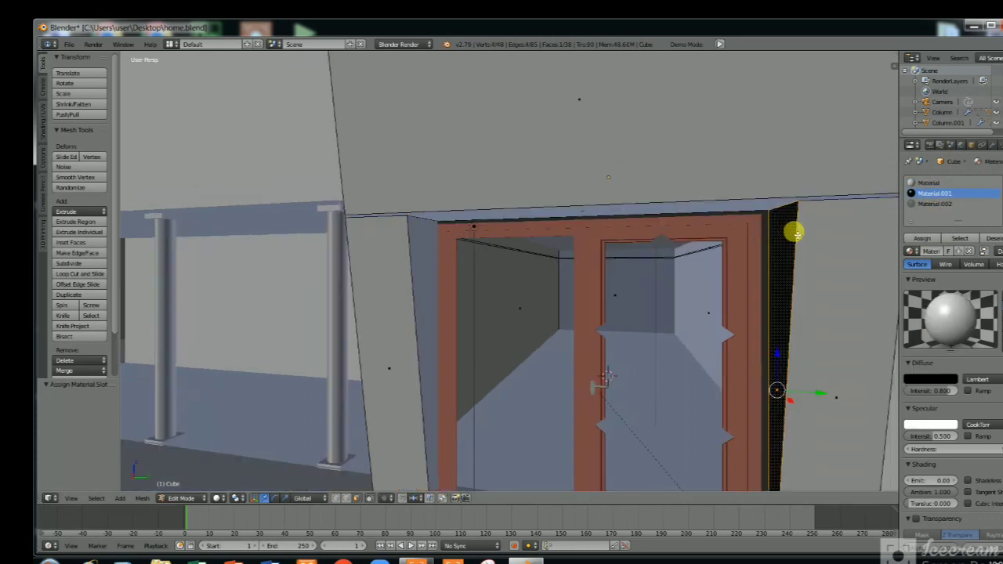
click(938, 183)
click(922, 238)
scroll(789, 246, down, 1)
key(Tab)
Delete all leftover moulding faces around the opening of the door leaf with the handle, then return to Object Mode in solid shading.
scroll(698, 246, up, 2)
right_click(713, 226)
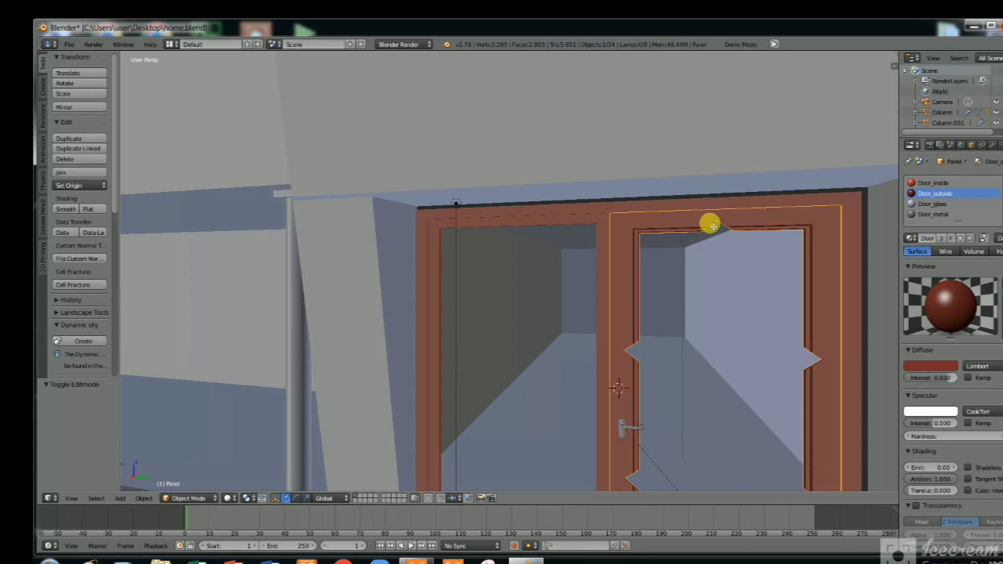
key(Tab)
shift+scroll(698, 261, up, 4)
shift+scroll(709, 269, down, 5)
key(z)
key(c)
mouse_move(672, 265)
mouse_down()
mouse_move(676, 246)
mouse_move(662, 246)
mouse_up()
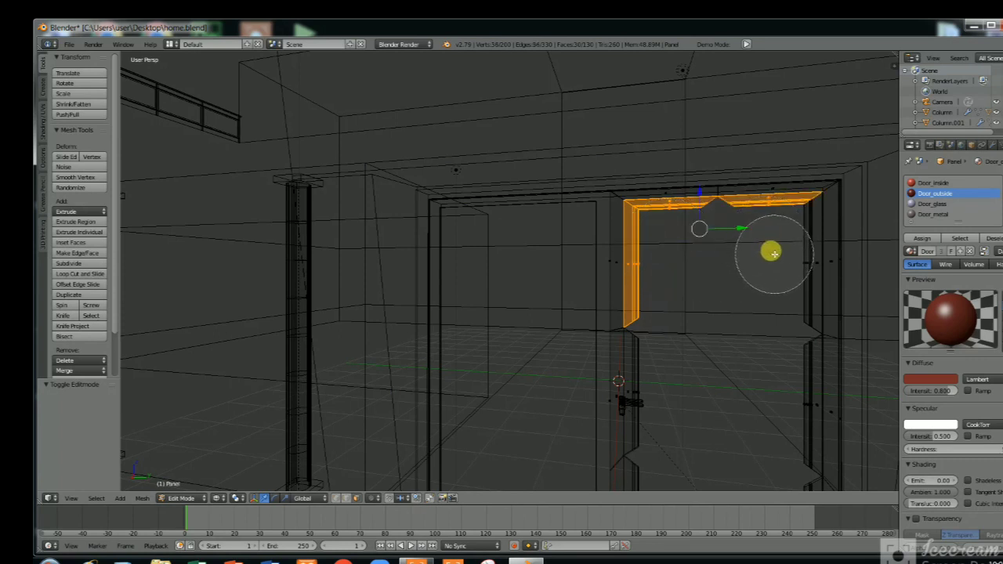
drag(772, 252, 773, 255)
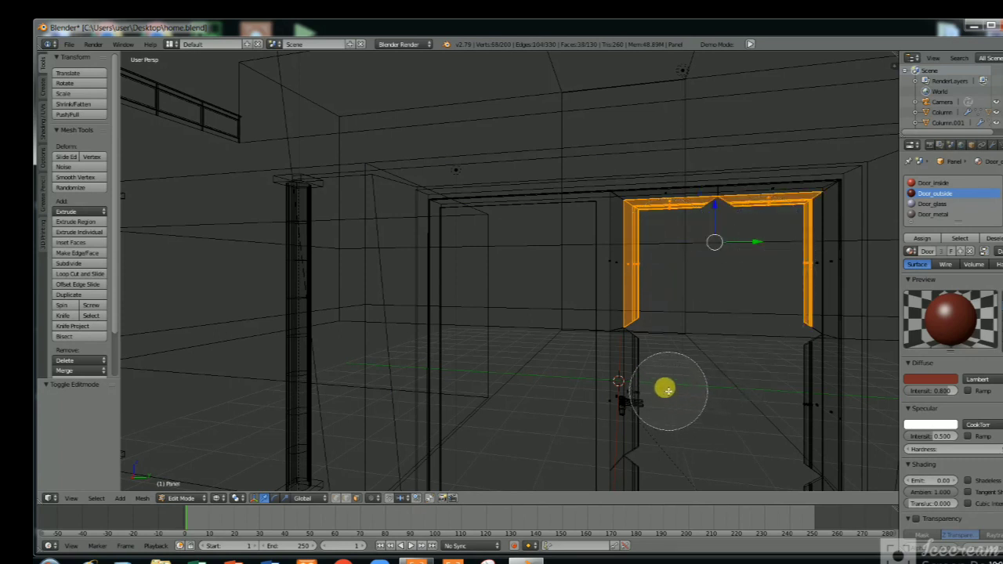
drag(662, 391, 766, 392)
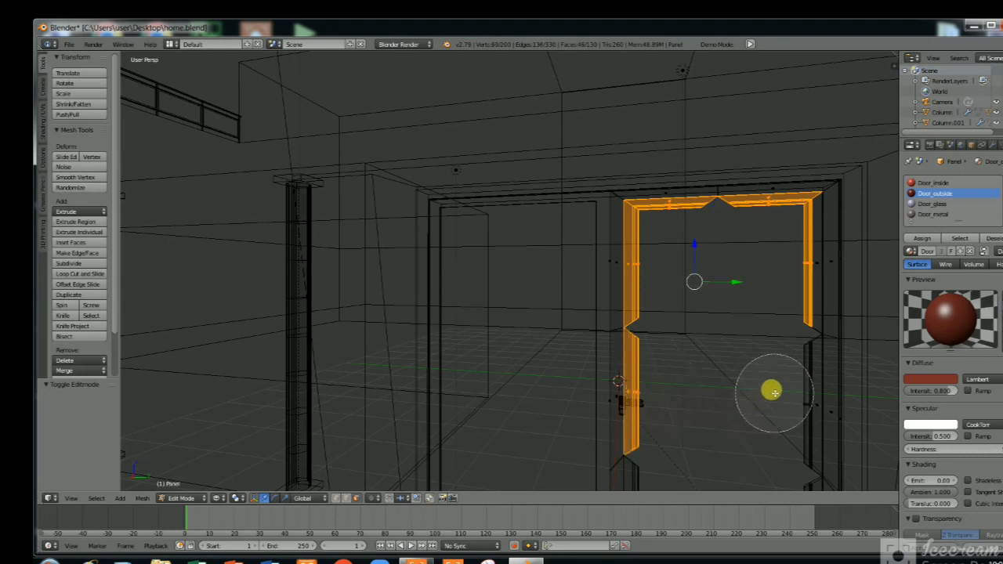
click(773, 393)
click(779, 390)
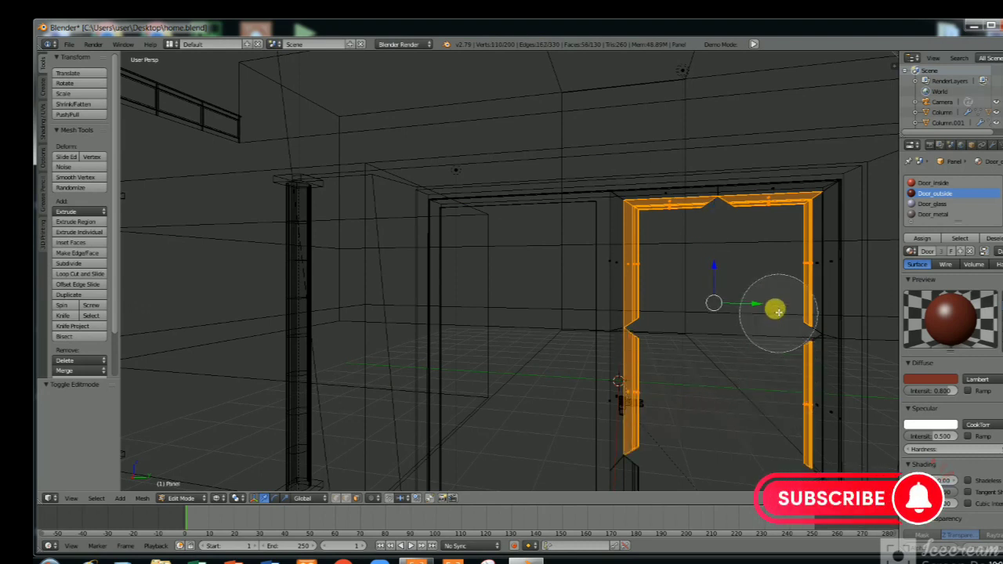
drag(774, 258, 770, 342)
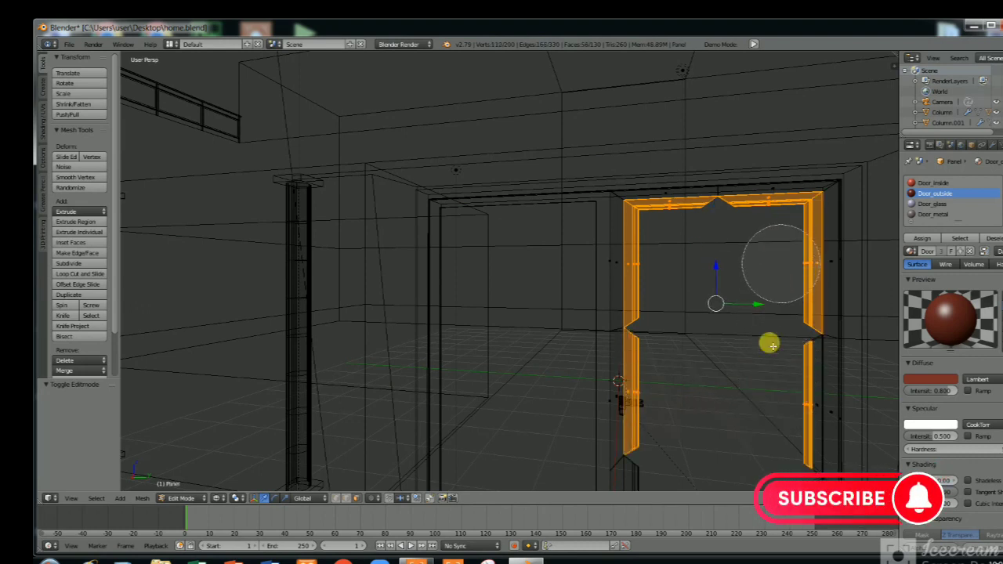
click(801, 405)
right_click(719, 309)
shift+scroll(718, 308, down, 3)
key(c)
mouse_move(663, 384)
mouse_down()
mouse_move(667, 405)
mouse_move(772, 402)
mouse_up()
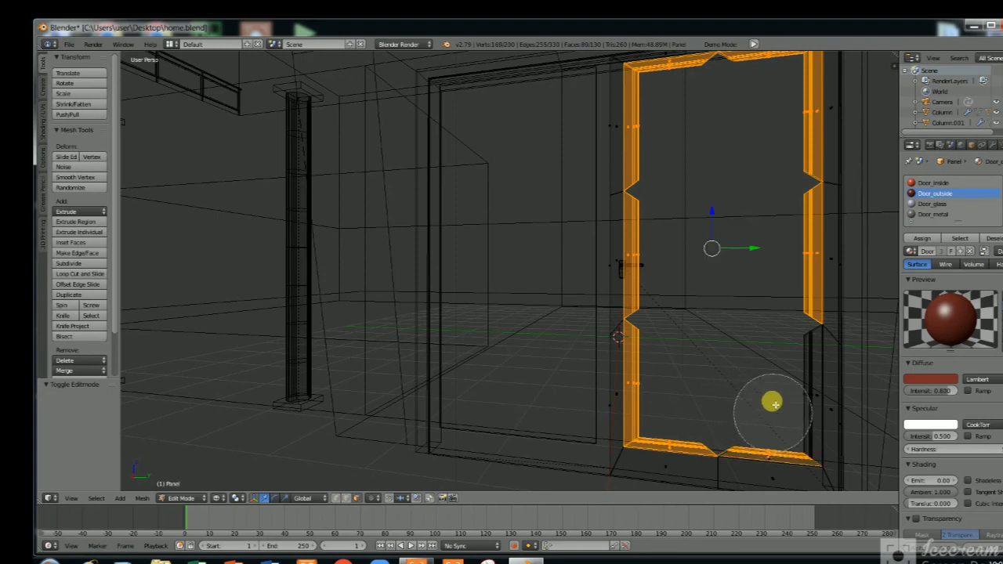
key(Escape)
key(x)
click(611, 291)
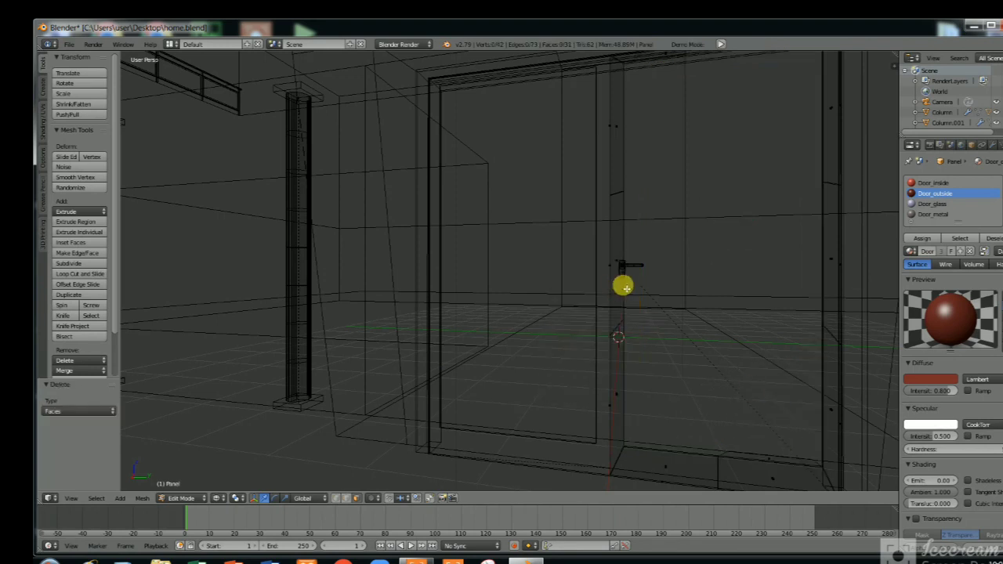
key(z)
key(Tab)
scroll(629, 290, down, 6)
scroll(627, 287, up, 5)
key(Tab)
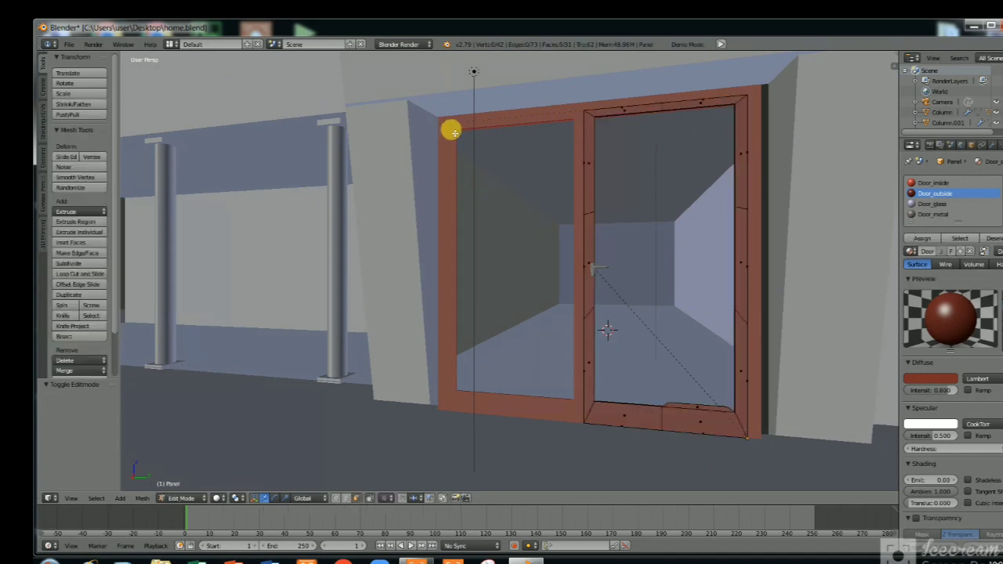
scroll(472, 152, up, 3)
scroll(461, 157, up, 1)
scroll(454, 156, down, 2)
key(Tab)
Change the diffuse colours of the door materials Door_inside and Door_outside to black.
click(932, 183)
click(947, 365)
click(951, 300)
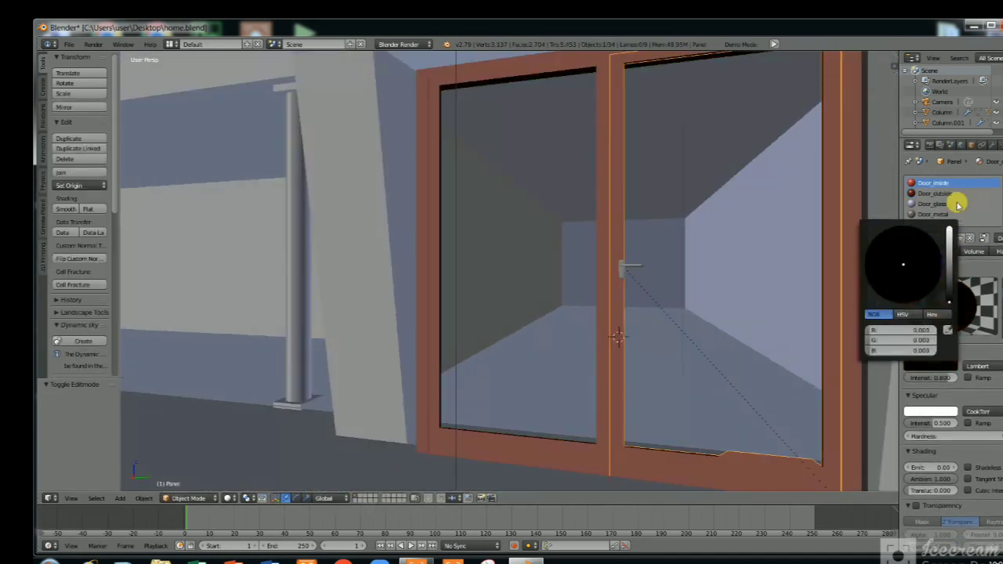
click(948, 195)
click(921, 366)
click(949, 301)
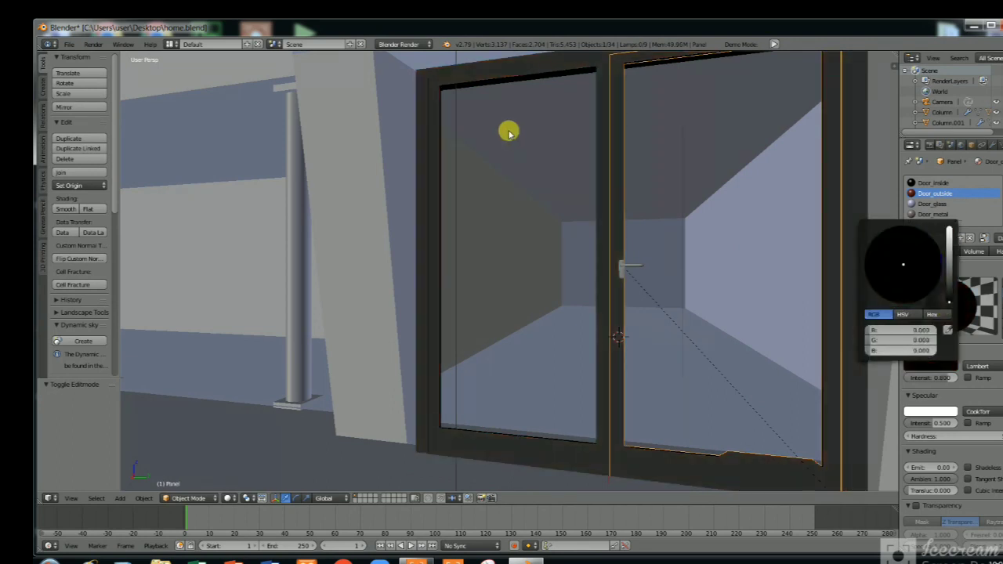
Open the handleless leaf in Edit Mode and lighten the Door_outside diffuse colour to grey.
key(Tab)
key(KP_1)
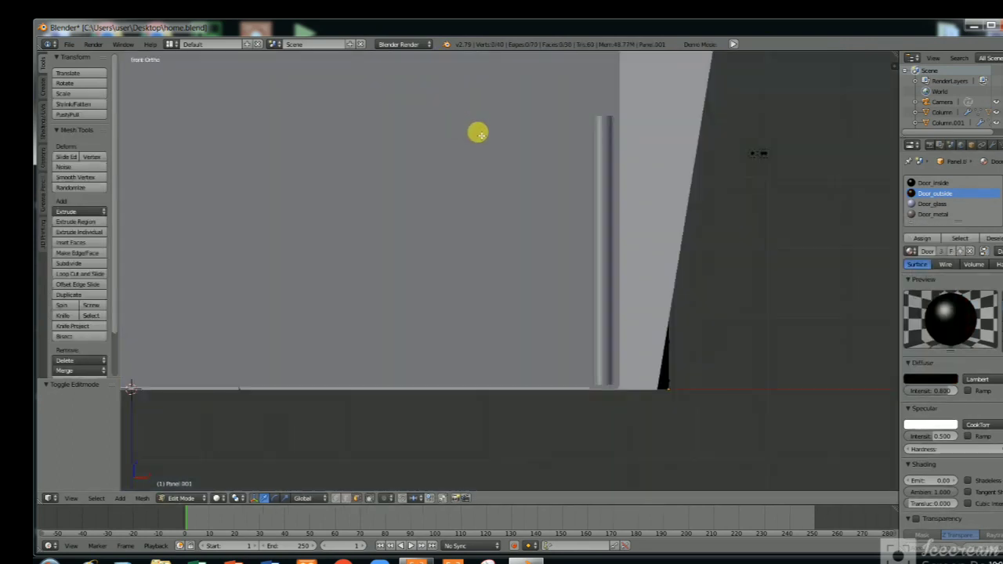
key(KP_3)
scroll(526, 121, up, 1)
middle_drag(528, 122, 588, 189)
scroll(592, 192, up, 1)
scroll(595, 196, down, 1)
key(z)
scroll(564, 202, down, 3)
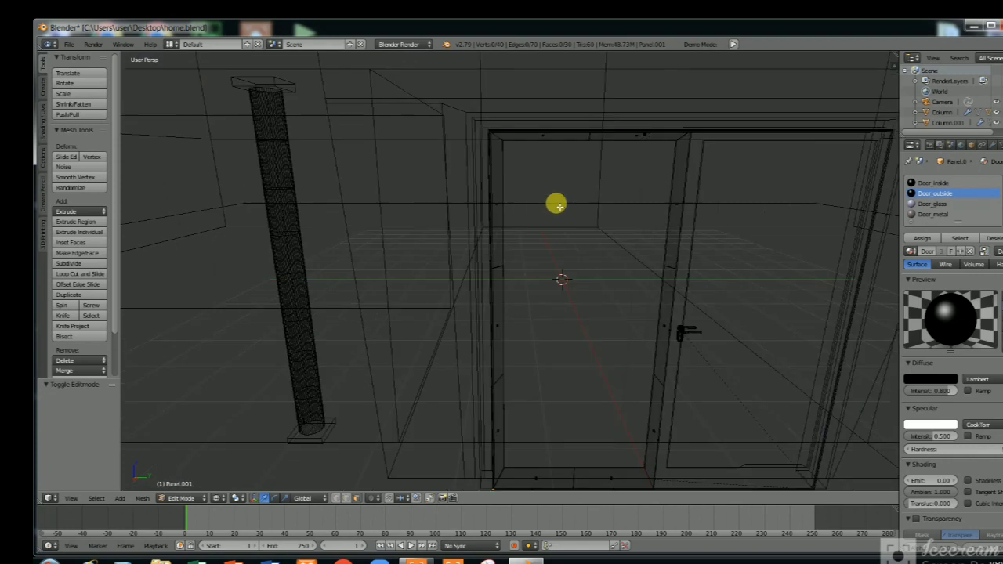
key(z)
click(932, 378)
drag(951, 269, 951, 250)
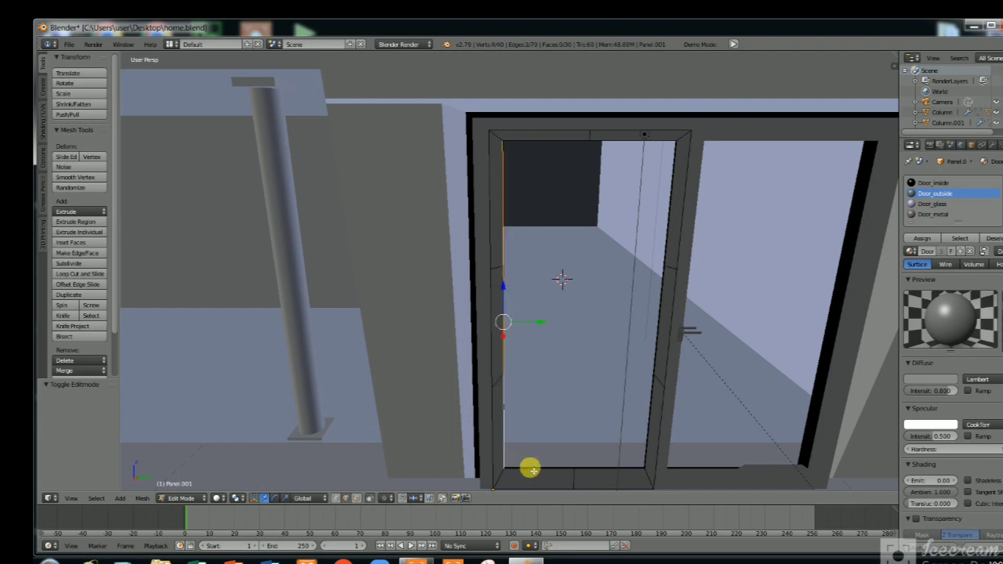
shift+right_click(650, 417)
shift+right_click(655, 329)
shift+right_click(669, 227)
scroll(707, 249, up, 4)
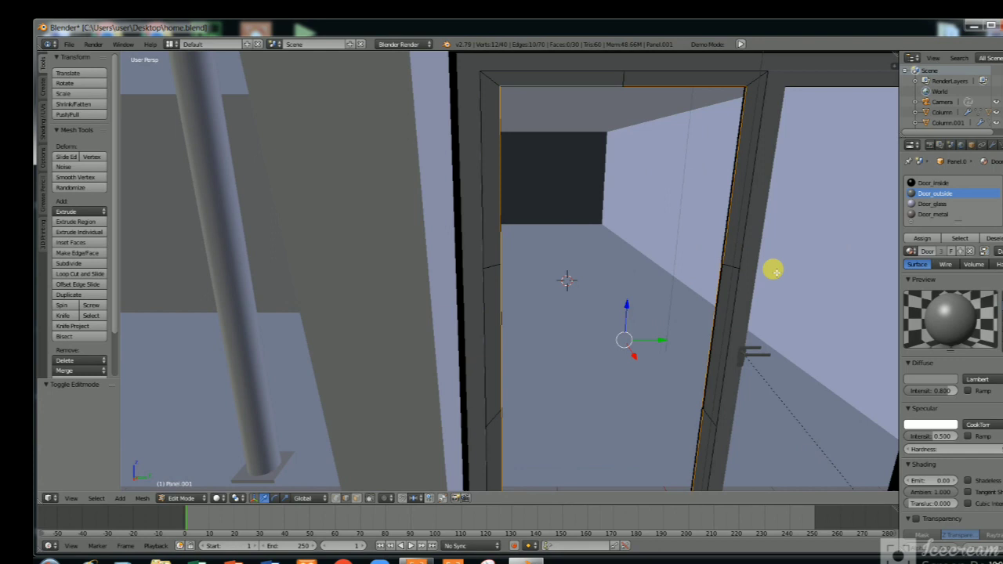
Select all inner edges around the handleless leaf's opening and fill them with a single face.
right_click(720, 255)
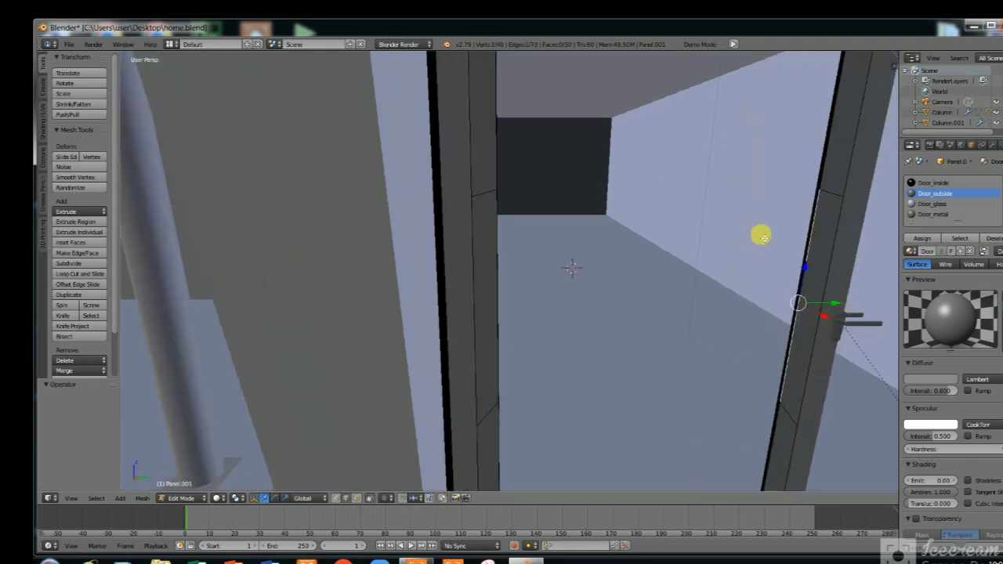
scroll(779, 252, up, 3)
shift+scroll(775, 251, up, 5)
ctrl+scroll(776, 253, up, 5)
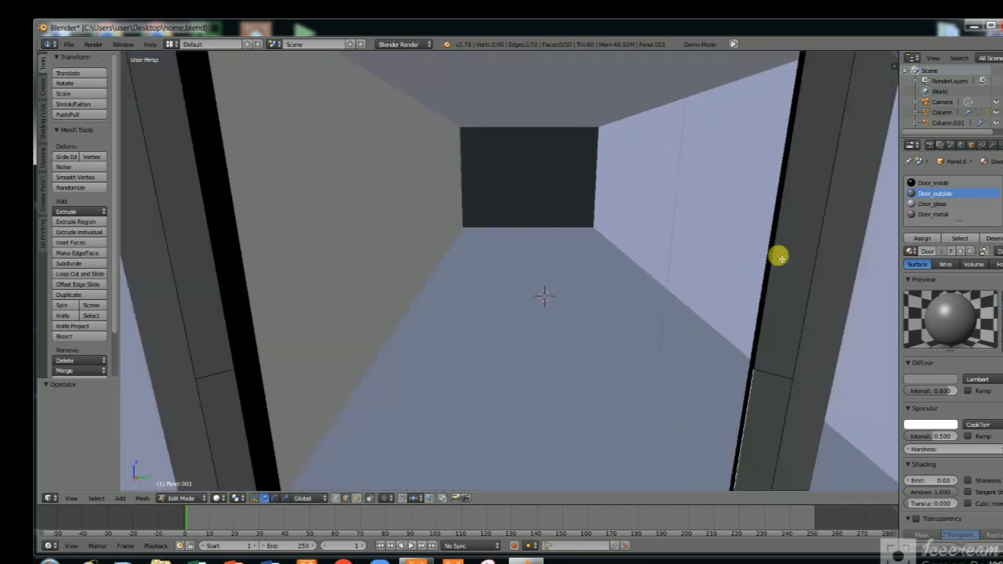
ctrl+scroll(775, 258, up, 1)
shift+scroll(705, 282, down, 2)
shift+right_click(703, 276)
shift+scroll(728, 257, up, 5)
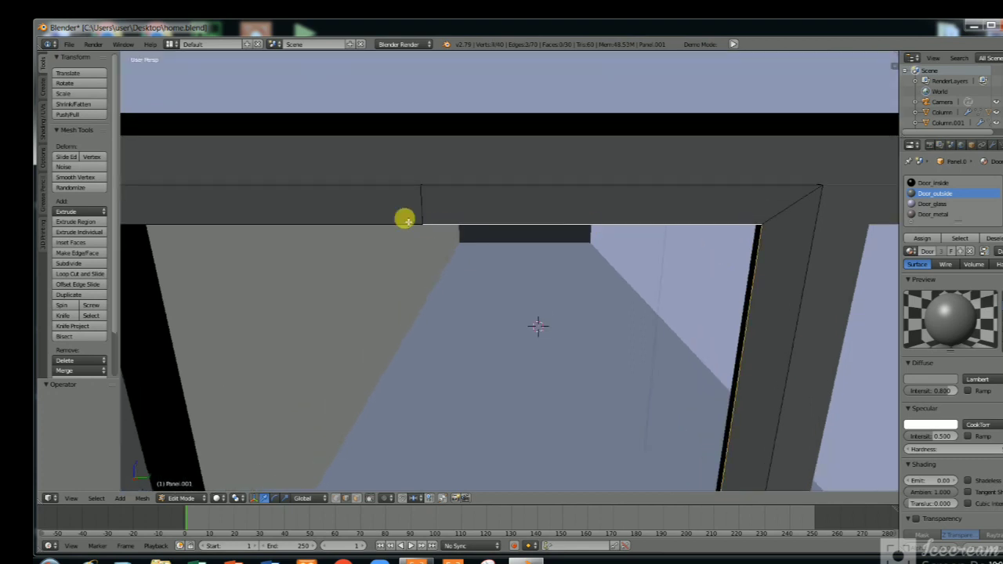
ctrl+scroll(405, 221, down, 5)
shift+right_click(421, 245)
shift+scroll(440, 262, down, 5)
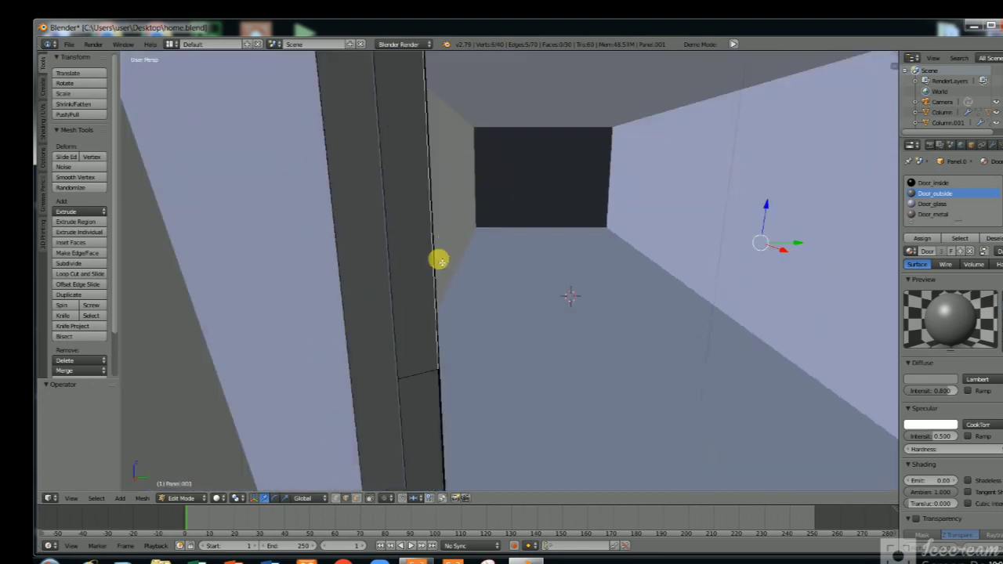
shift+right_click(441, 257)
shift+scroll(462, 289, down, 3)
shift+scroll(501, 350, down, 2)
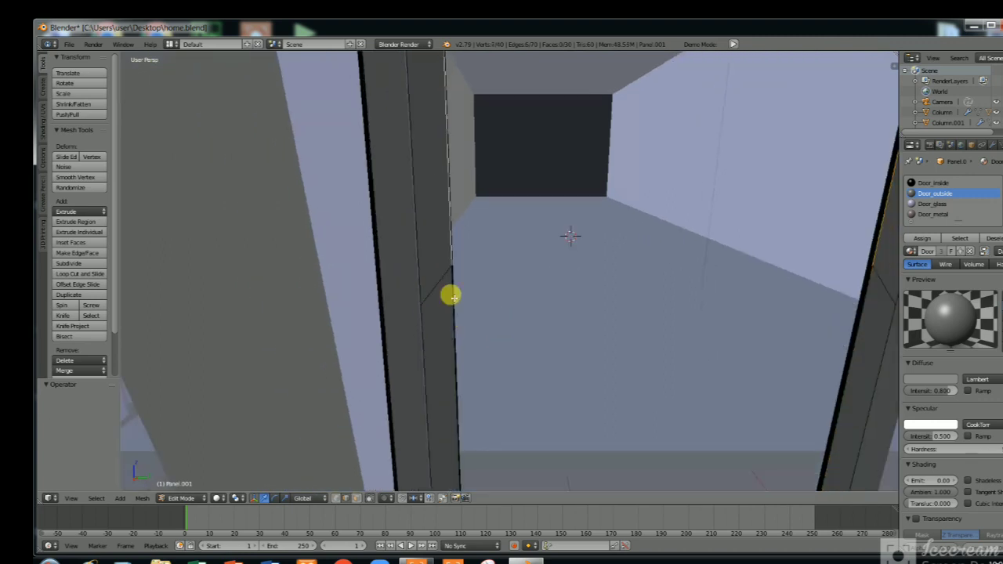
shift+scroll(461, 294, down, 2)
shift+right_click(451, 278)
shift+scroll(502, 362, down, 5)
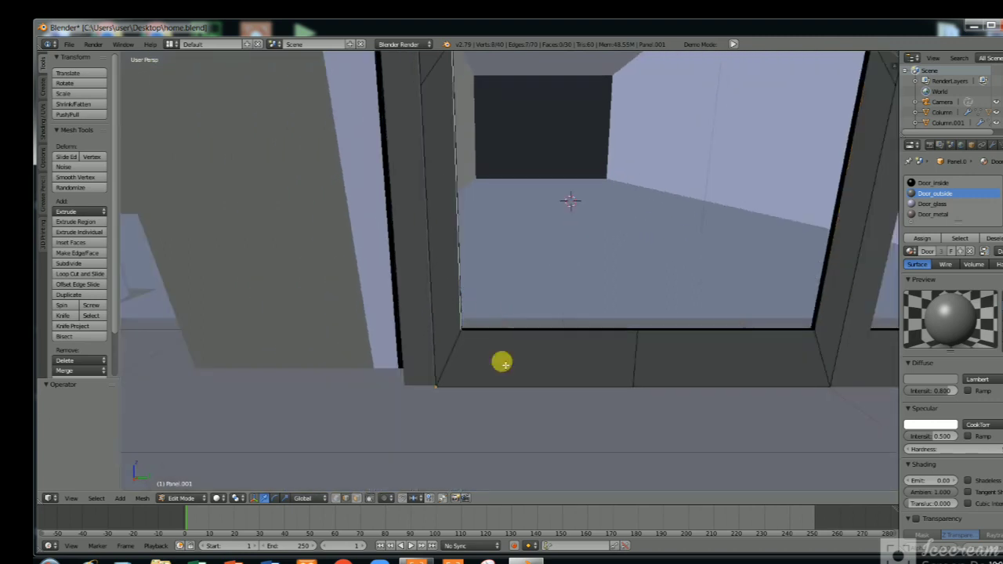
shift+right_click(656, 329)
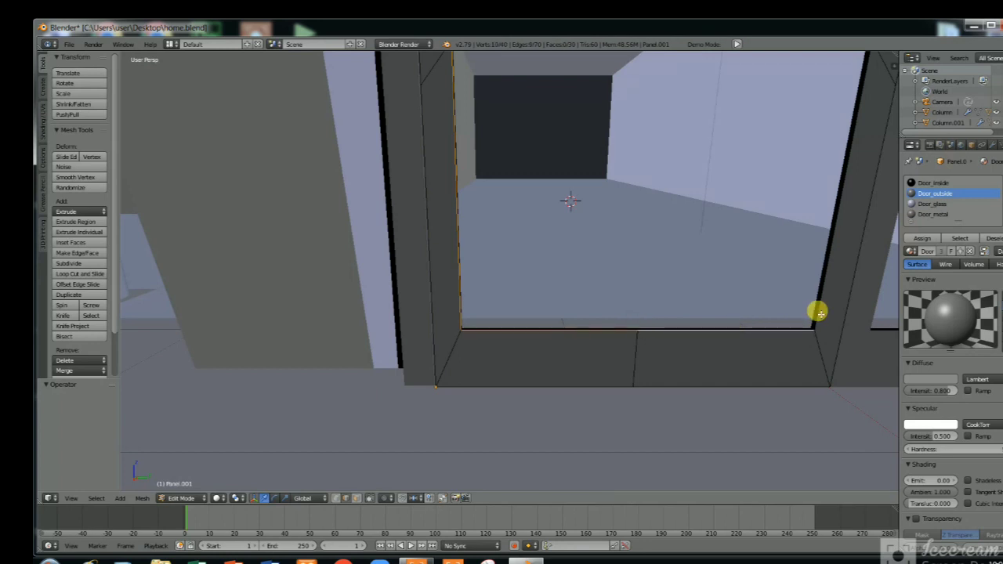
shift+right_click(821, 313)
shift+scroll(836, 311, up, 5)
scroll(836, 311, down, 2)
key(f)
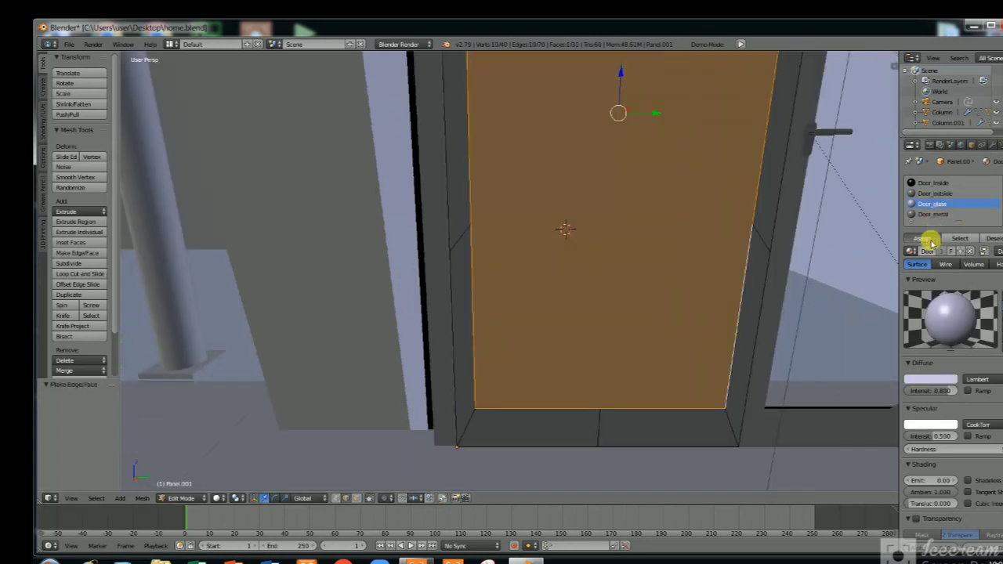
Assign Door_glass to the new pane and enable transparency with alpha 0.105 and mirror with reflectivity 0.074.
click(924, 238)
click(929, 380)
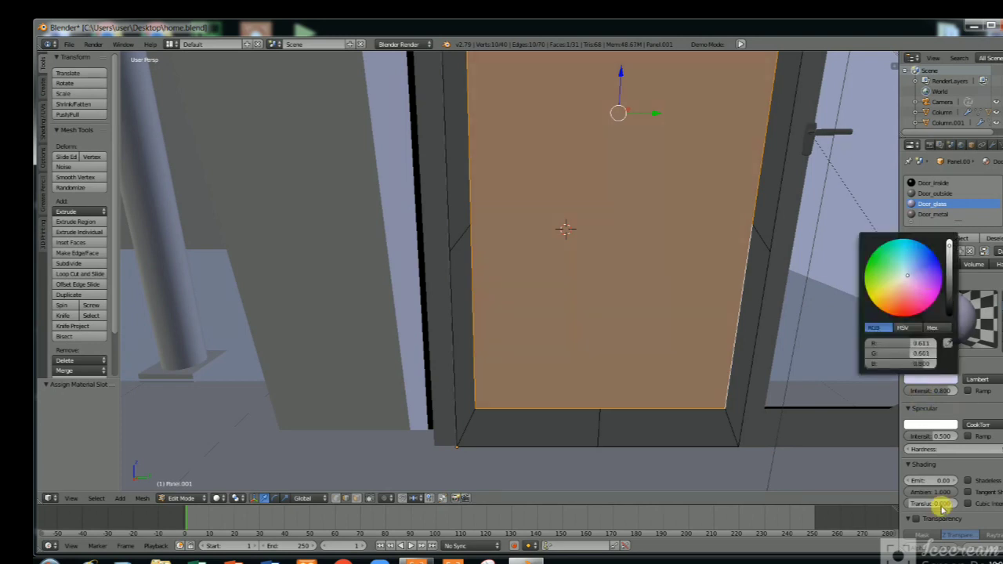
scroll(918, 520, down, 2)
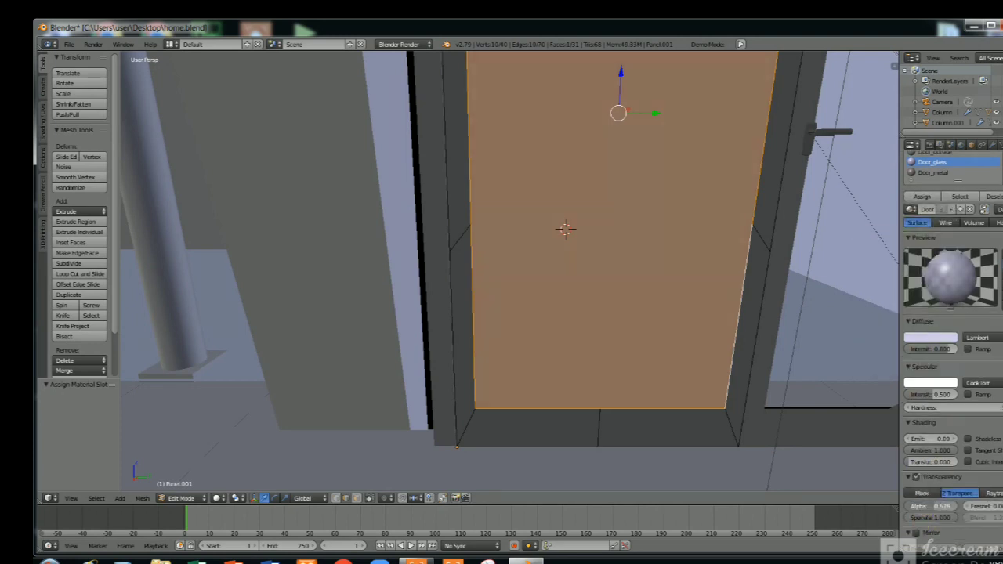
drag(938, 507, 911, 508)
scroll(913, 509, down, 2)
click(915, 491)
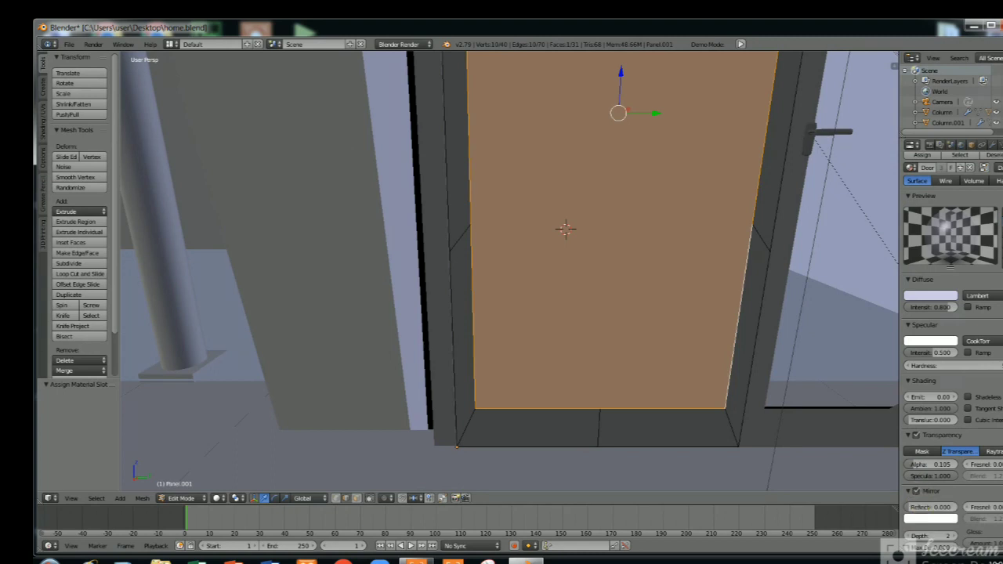
Preview the glass pane in rendered viewport shading, then leave the rendered view.
click(218, 498)
click(233, 429)
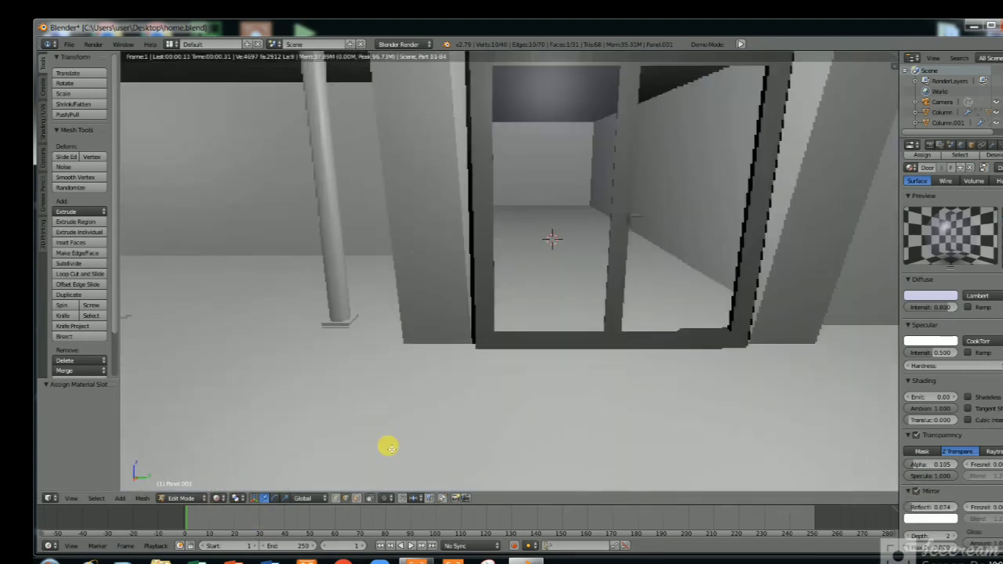
click(222, 498)
click(228, 452)
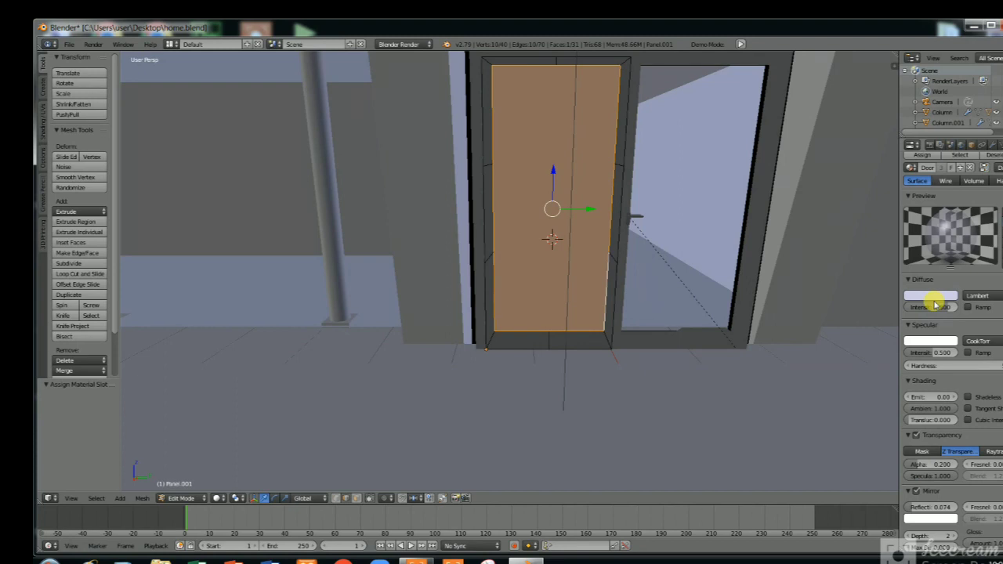
Set the glass alpha to 0.2 and its diffuse colour to light blue, checking the pane in rendered shading.
click(932, 302)
click(909, 182)
click(217, 498)
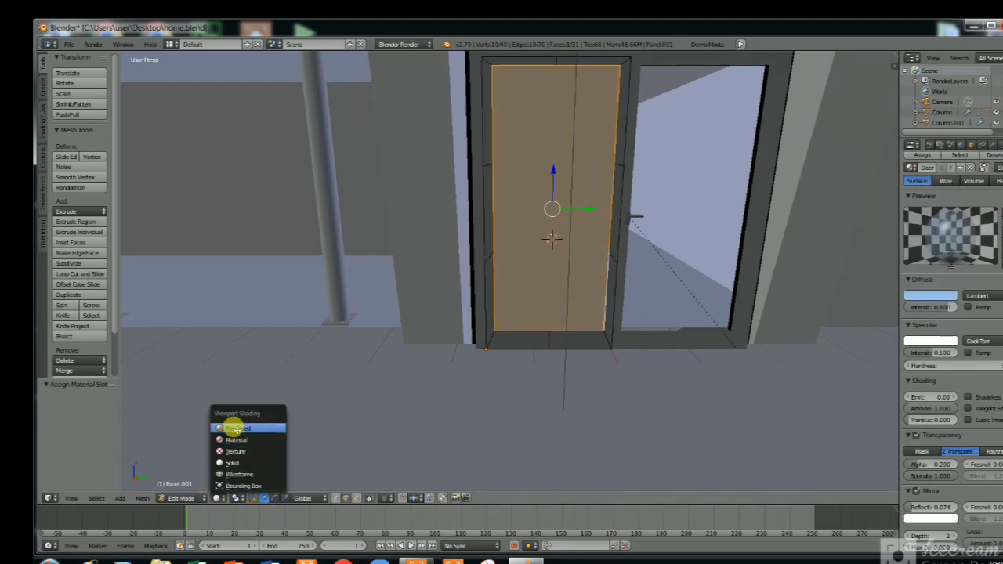
click(235, 428)
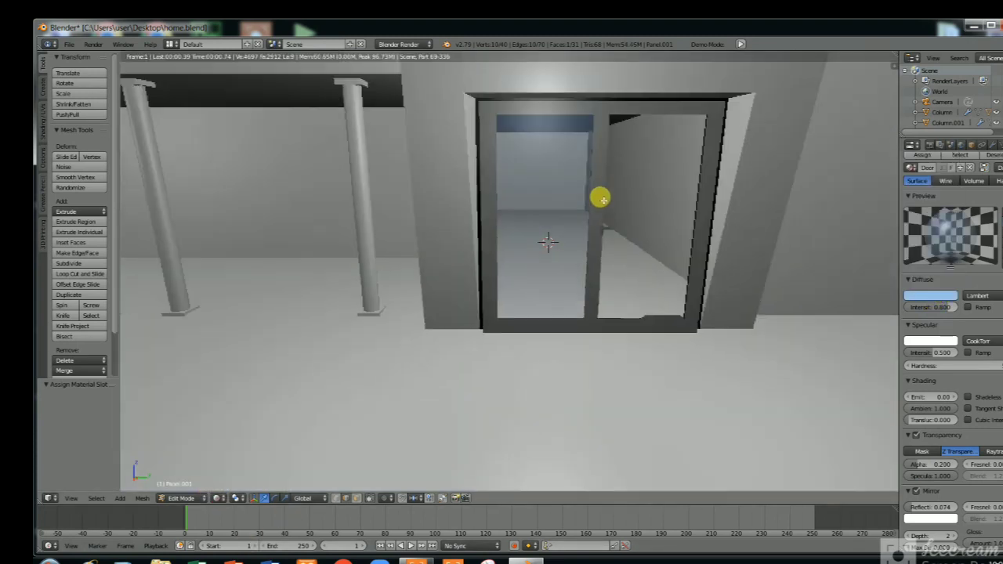
scroll(601, 199, down, 2)
click(225, 503)
click(235, 463)
Switch to editing the leaf with the handle and delete the leftover face on the lower rail of its opening.
scroll(683, 271, up, 2)
key(Tab)
right_click(638, 323)
key(Tab)
shift+middle_drag(692, 304, 618, 300)
scroll(571, 343, up, 4)
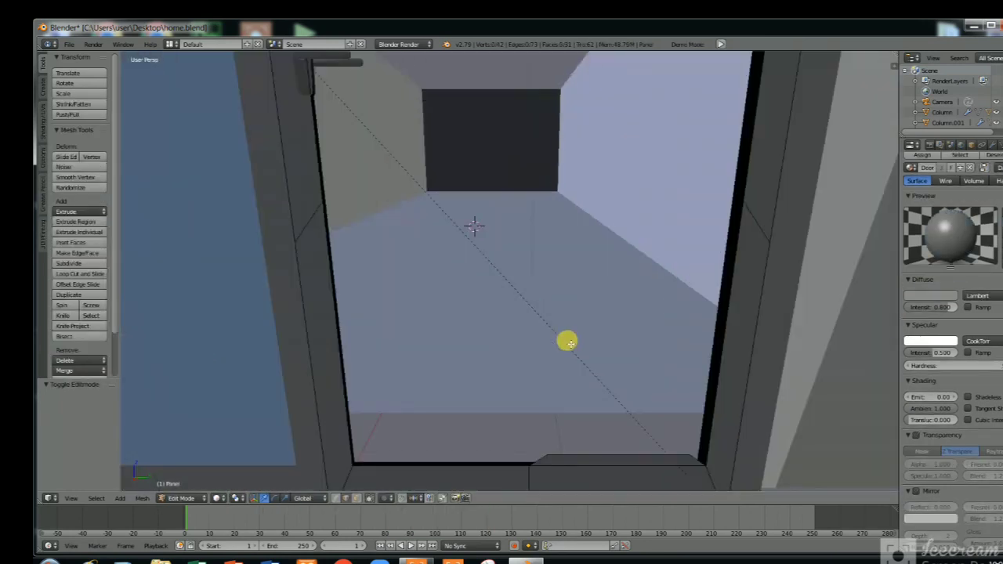
key(c)
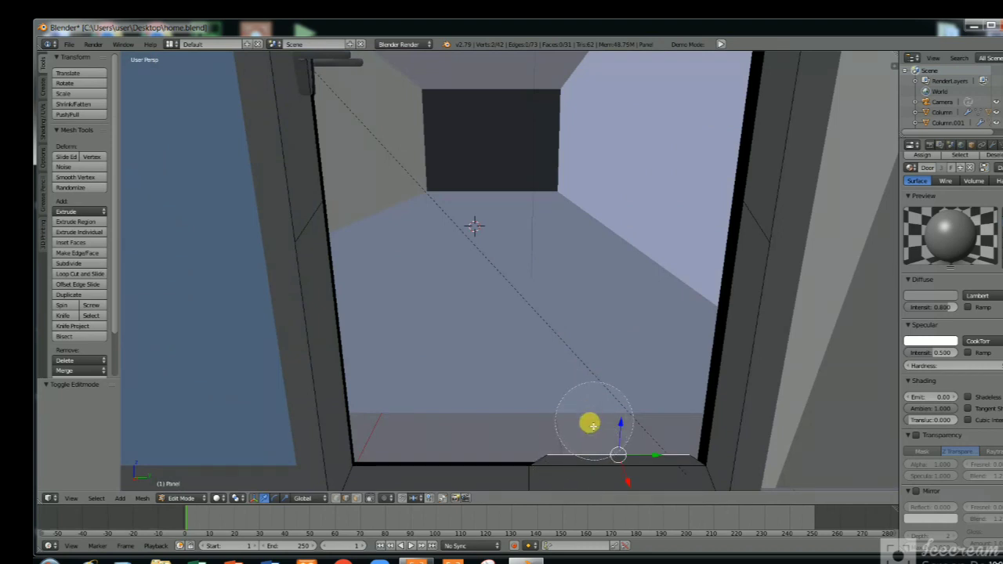
key(a)
key(c)
click(593, 421)
key(Escape)
key(x)
click(589, 422)
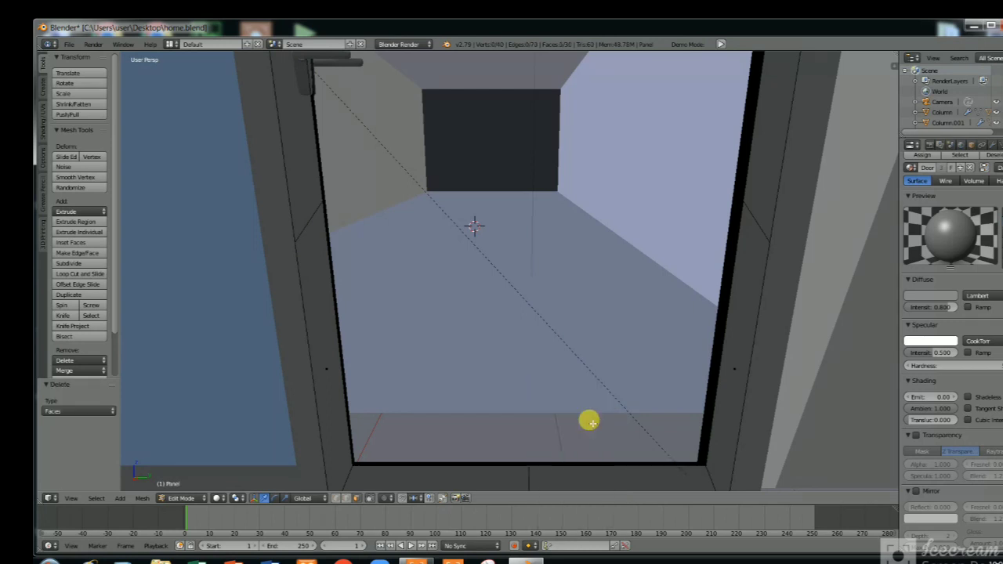
Select the inner edge loop around the handled door leaf's opening and fill it with a face.
scroll(340, 441, up, 2)
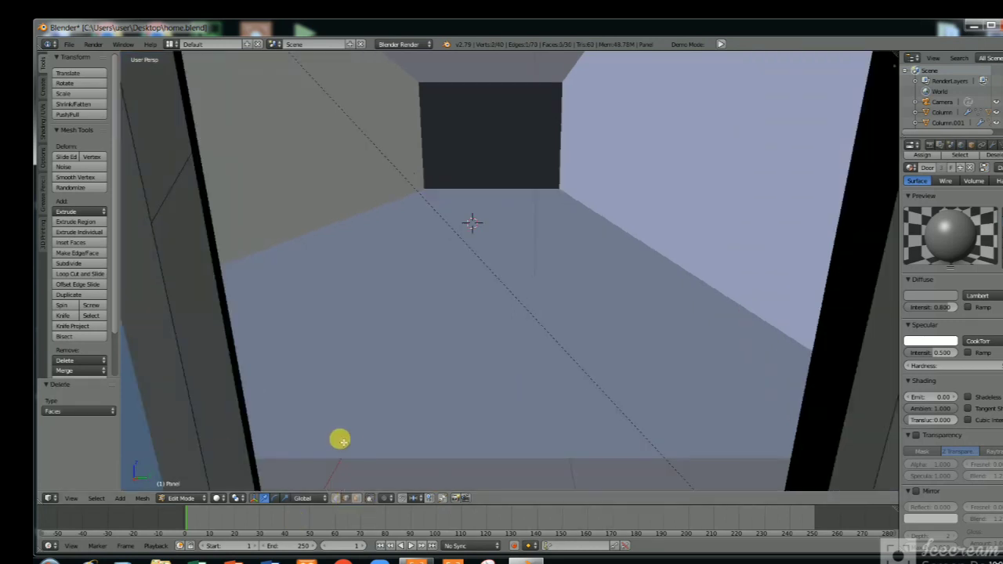
middle_drag(234, 417, 320, 364)
middle_drag(347, 329, 213, 202)
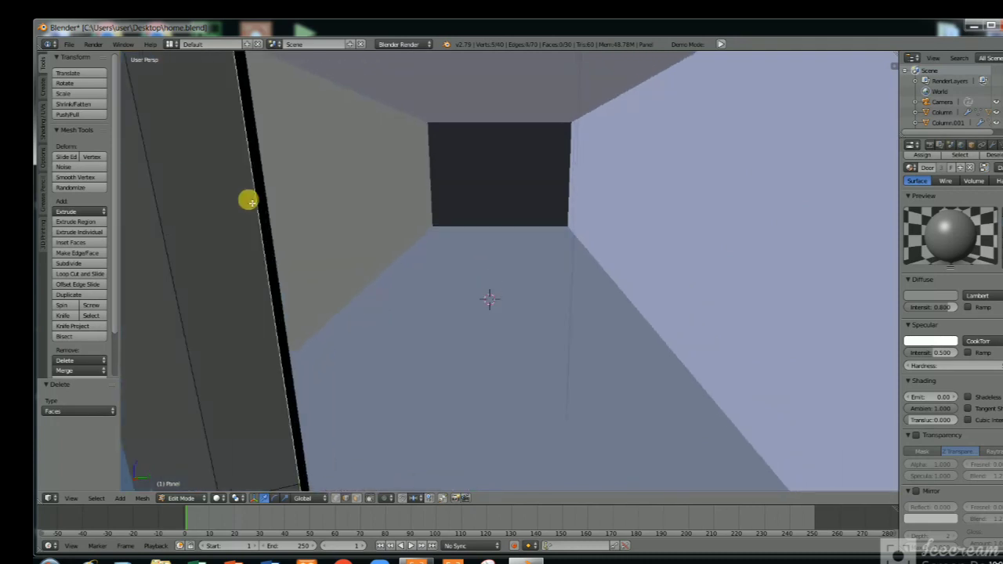
scroll(253, 201, down, 4)
scroll(487, 293, up, 1)
shift+right_click(555, 310)
middle_drag(759, 311, 505, 378)
shift+right_click(499, 360)
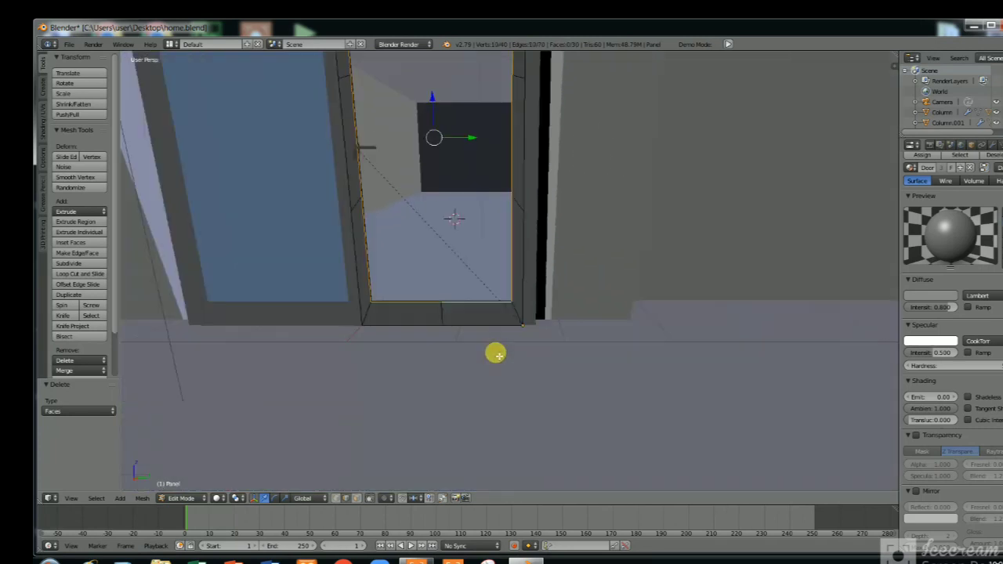
key(f)
Assign the Door_glass material to the new pane, dismissing the Windows colour scheme dialog, and return to Object Mode.
scroll(969, 202, up, 3)
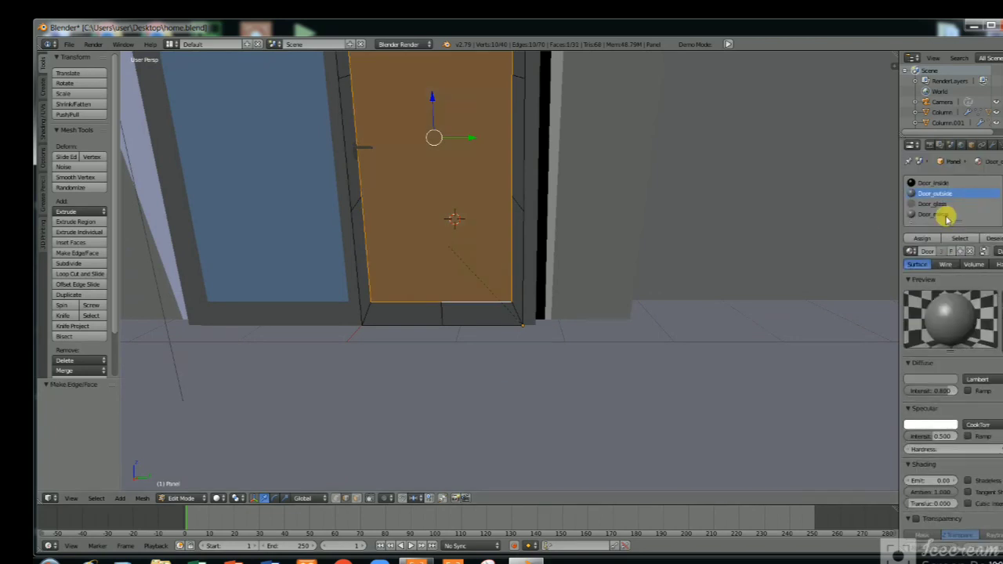
click(948, 205)
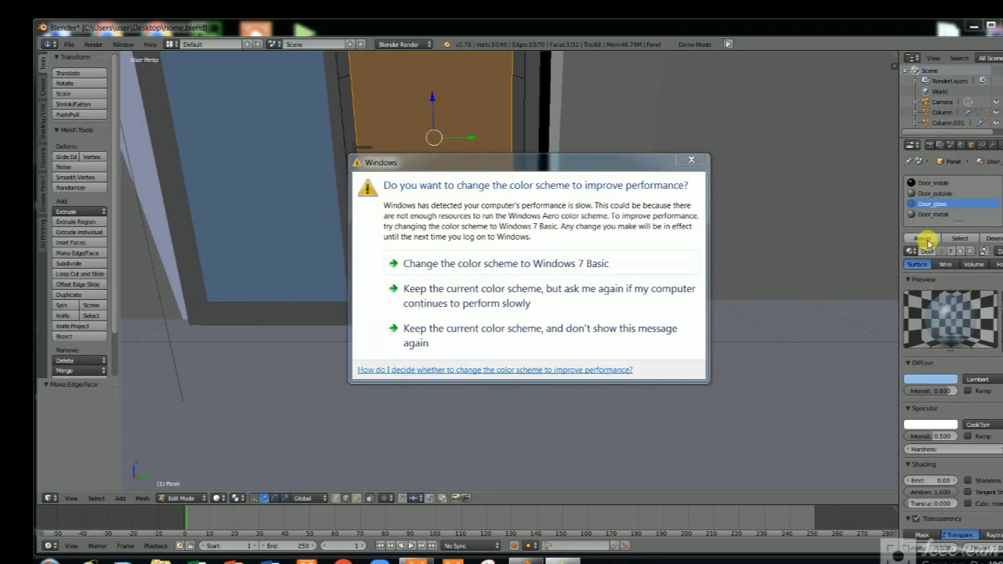
click(925, 239)
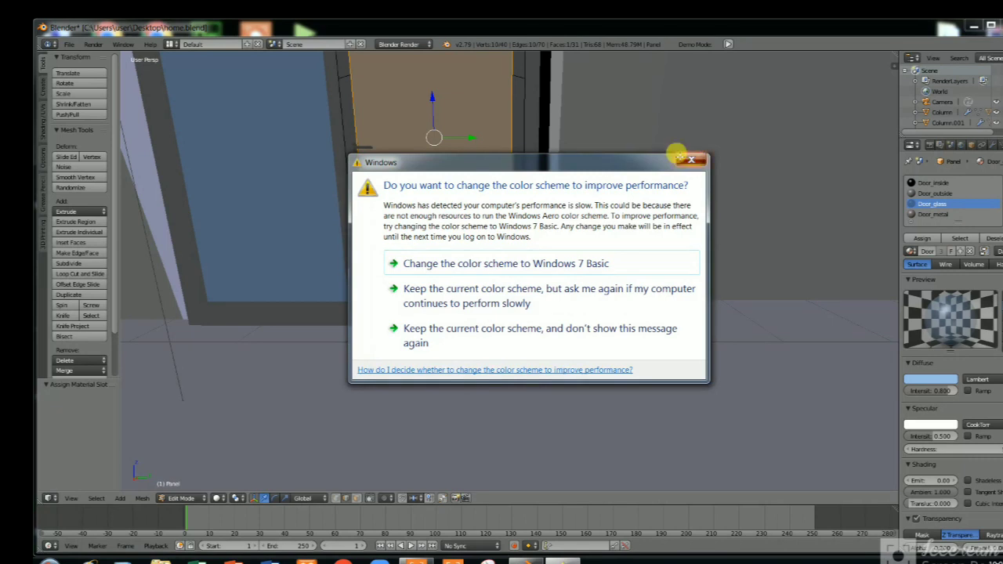
click(681, 158)
key(Tab)
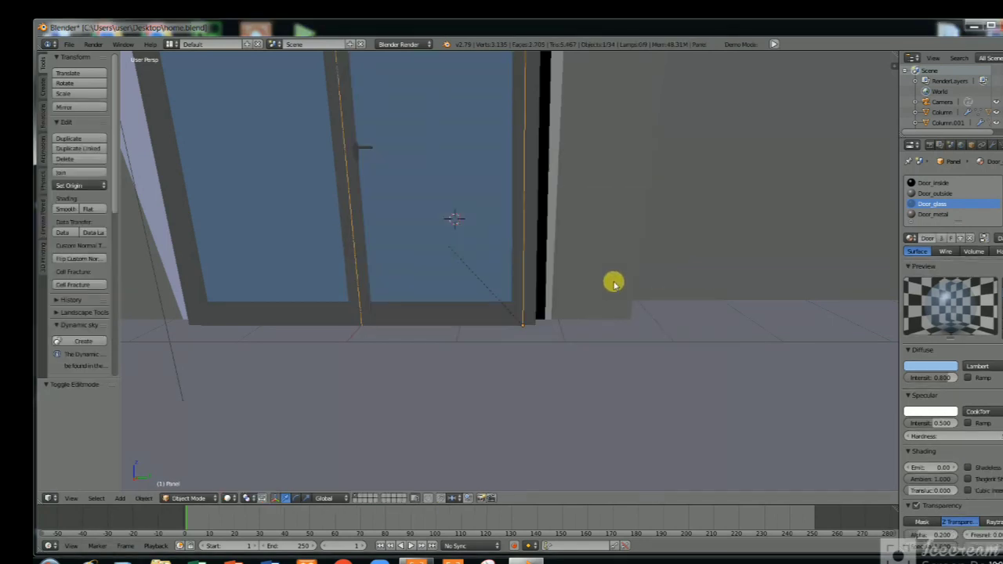
Darken the Door_outside material's diffuse colour to near black.
scroll(604, 275, down, 3)
click(936, 192)
click(927, 368)
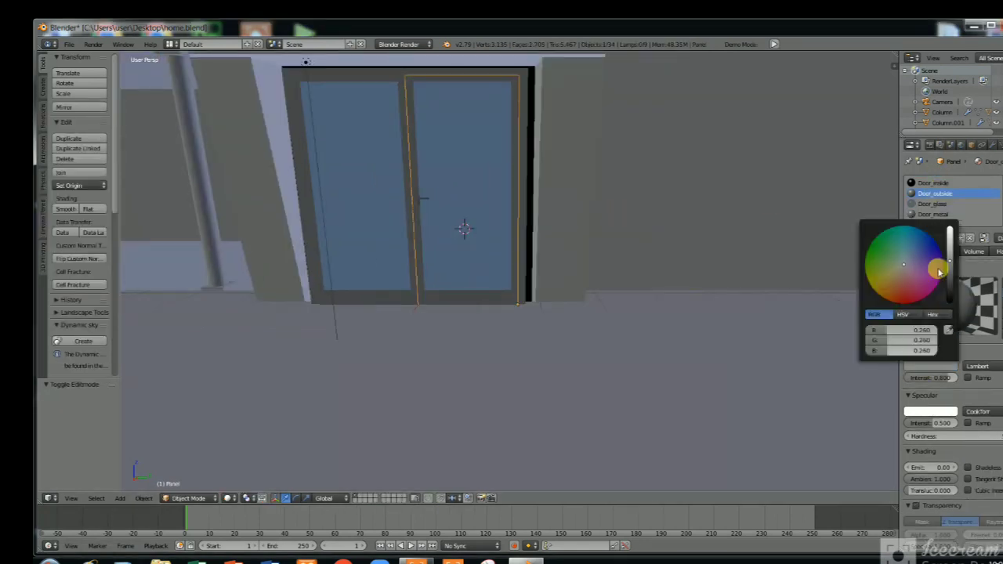
drag(938, 266, 951, 287)
Copy the Door_glass diffuse hex colour to Material.002, the glass of the entrance tower's large window.
click(937, 202)
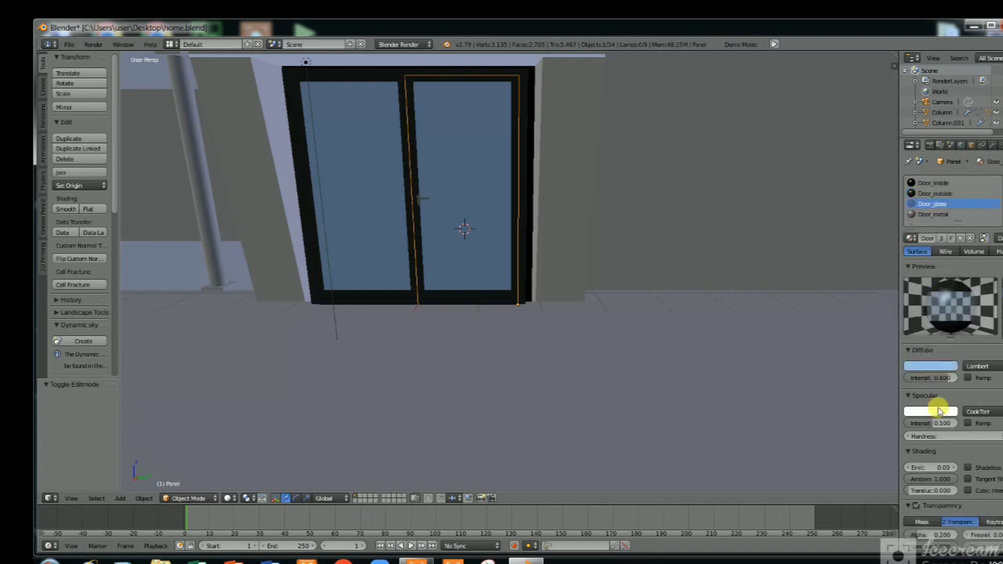
click(930, 365)
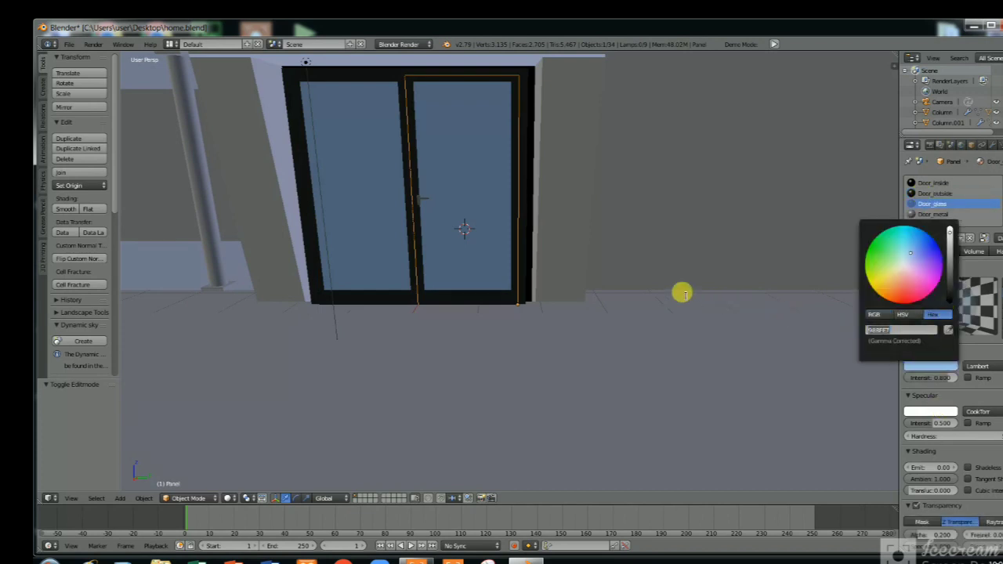
right_click(573, 142)
click(952, 204)
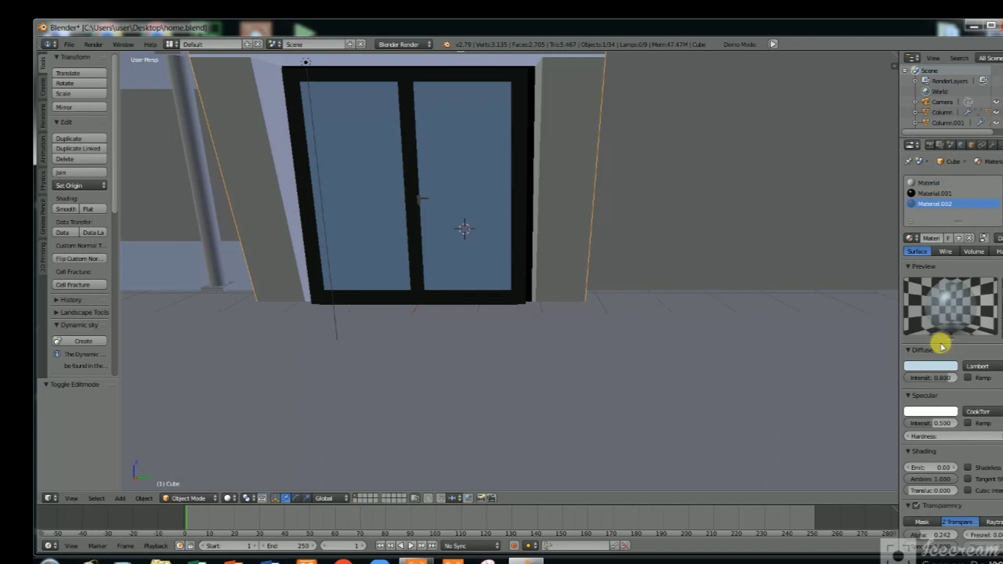
click(930, 364)
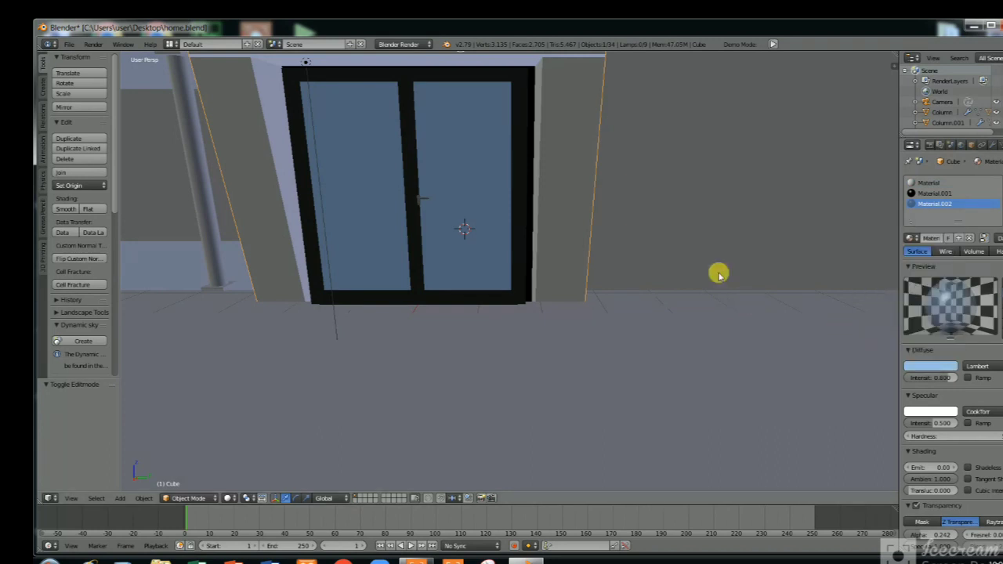
Apply the same copied hex colour to the diffuse of Fence_glass on the roof terrace fence.
scroll(705, 267, down, 8)
scroll(468, 323, up, 2)
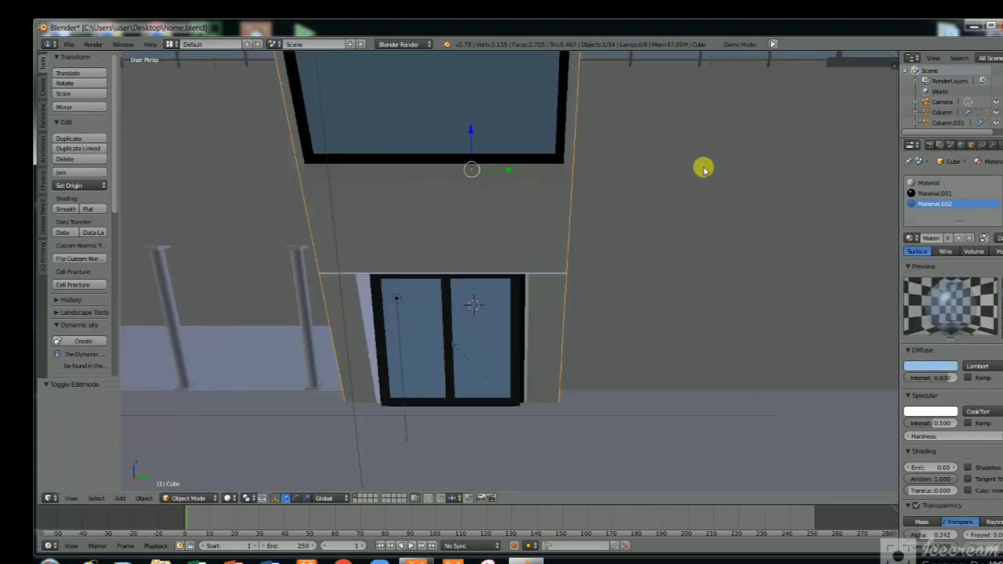
right_click(707, 92)
click(934, 203)
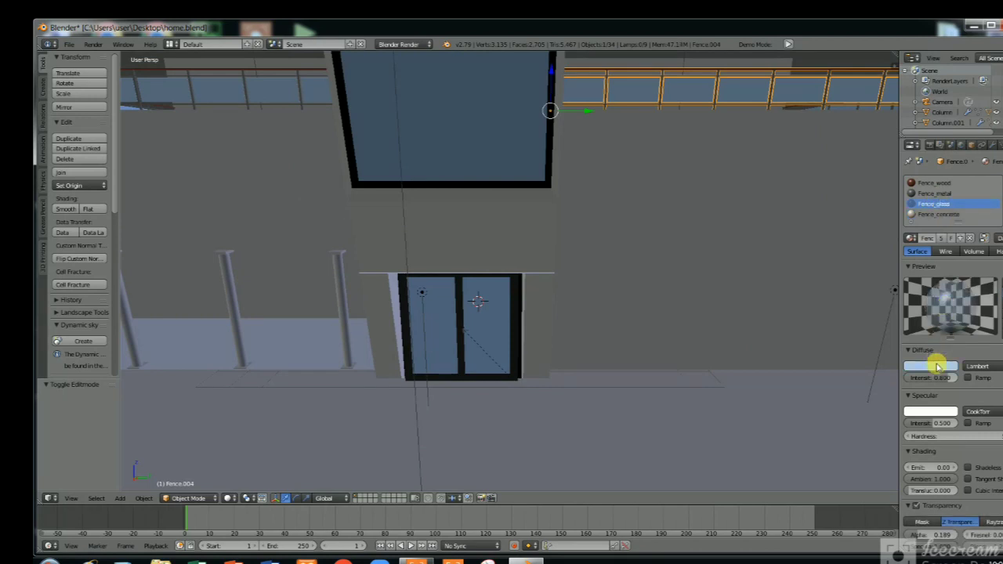
click(937, 366)
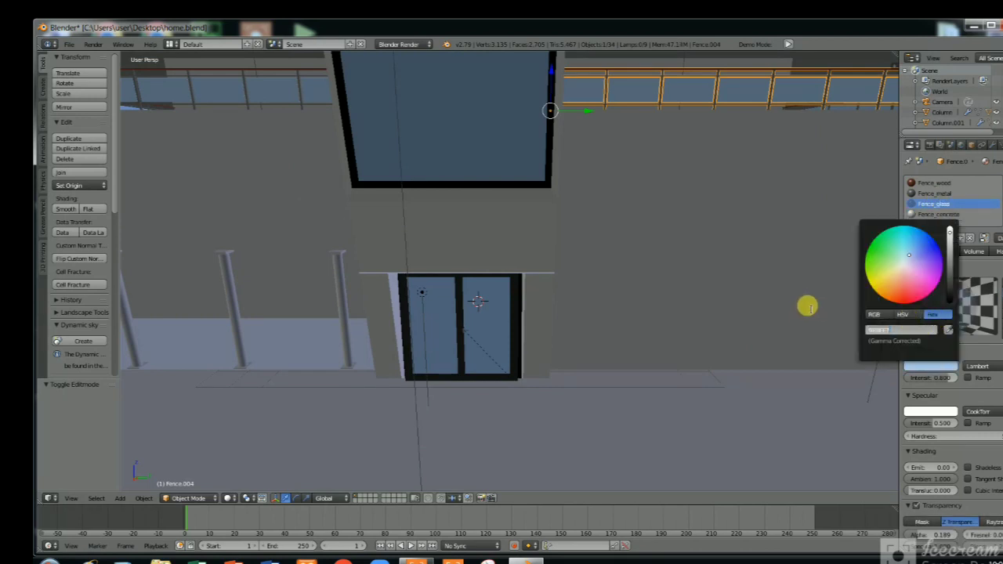
Preview the house in rendered viewport shading and examine the entrance door and its glass from the front and side.
scroll(705, 190, down, 3)
right_click(504, 309)
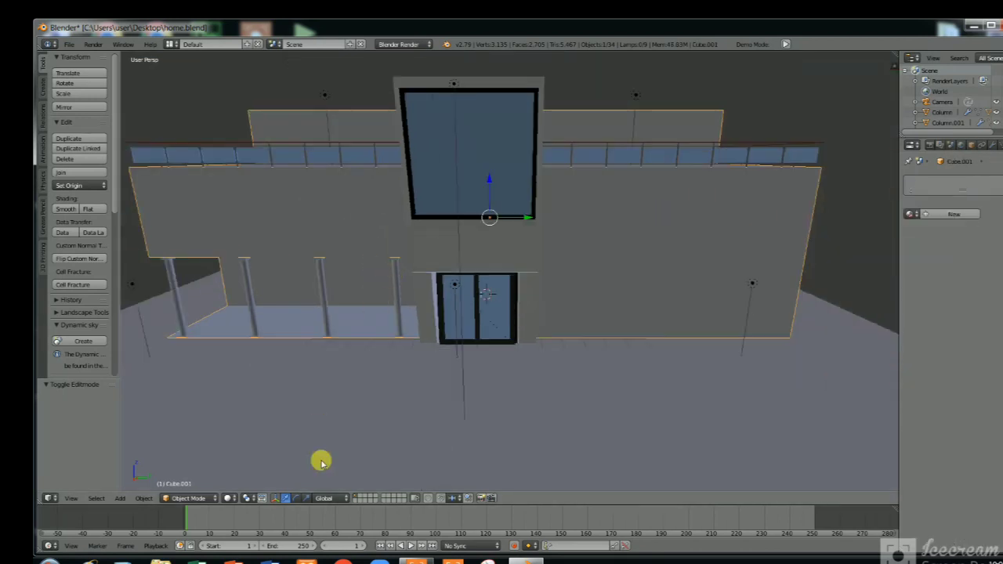
click(226, 496)
click(235, 432)
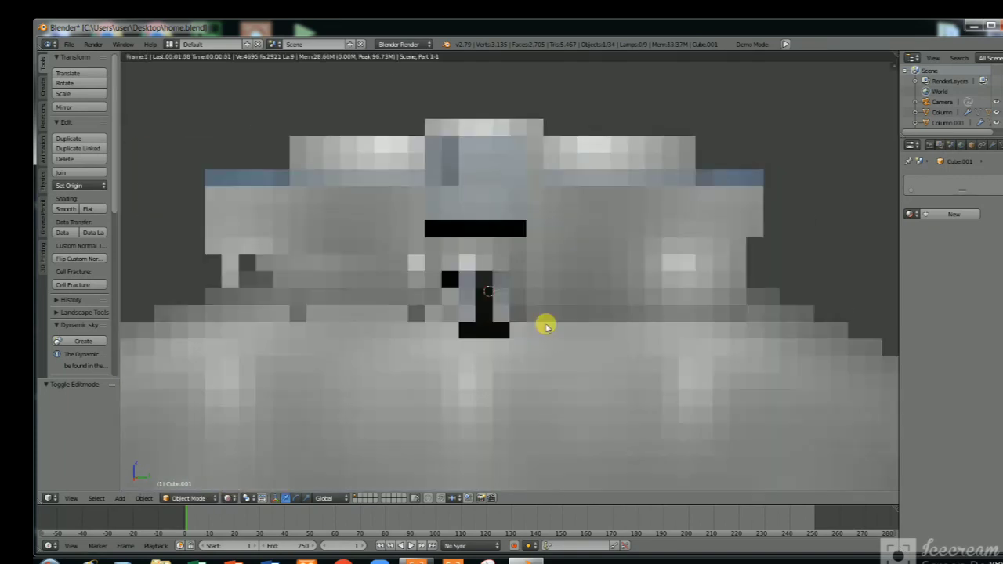
scroll(555, 318, up, 2)
key(KP_1)
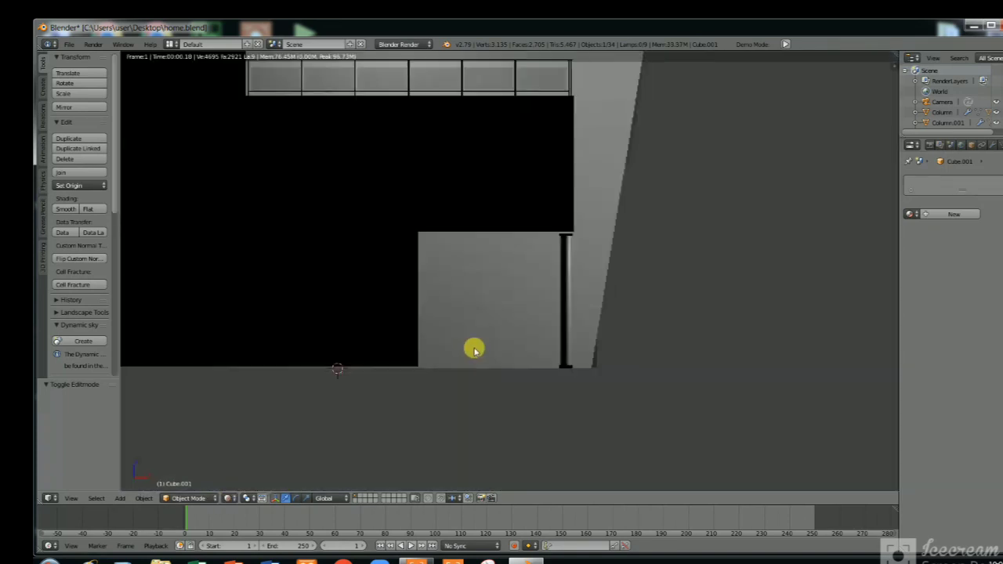
scroll(494, 339, down, 1)
middle_drag(494, 339, 522, 338)
scroll(555, 342, down, 3)
key(KP_1)
scroll(522, 338, up, 4)
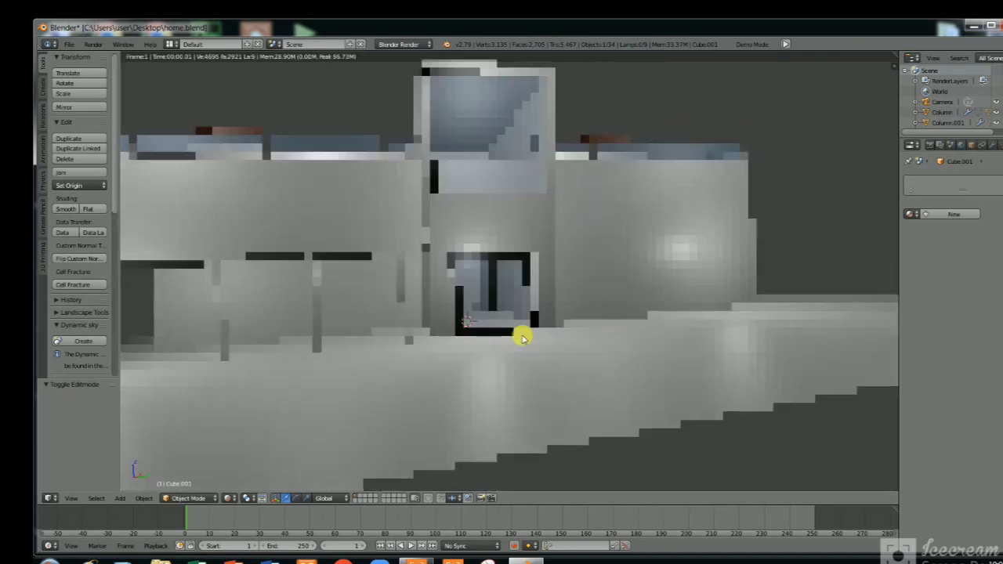
key(KP_4)
scroll(522, 340, up, 2)
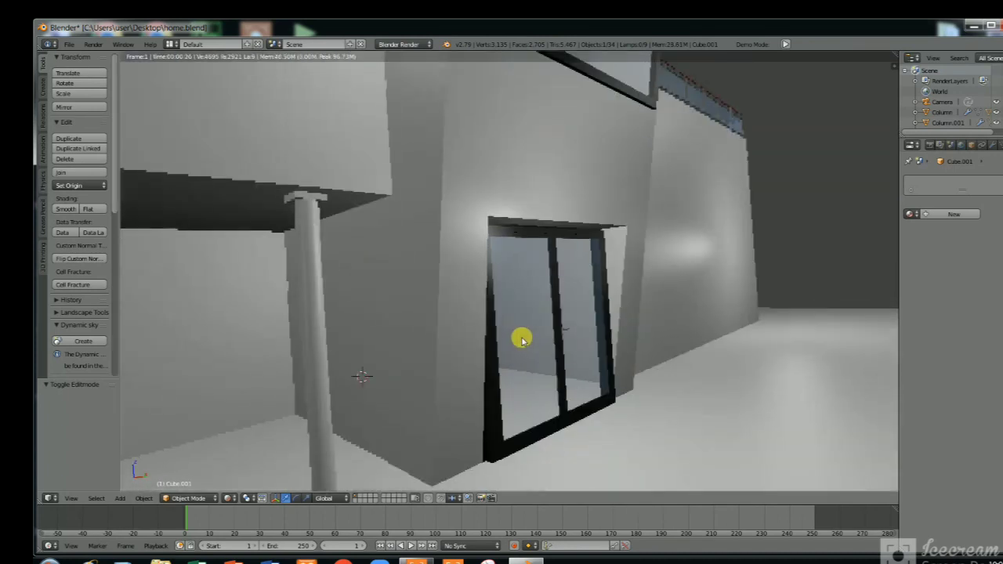
key(KP_4)
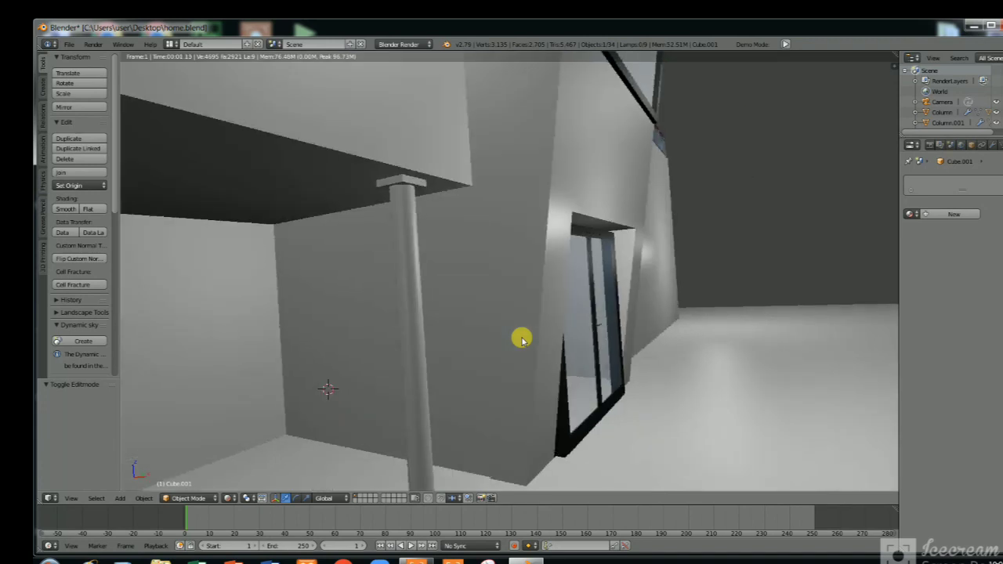
Leave the rendered preview and examine how the door frame sits against the slanted entrance wall in wireframe and solid shading.
click(226, 499)
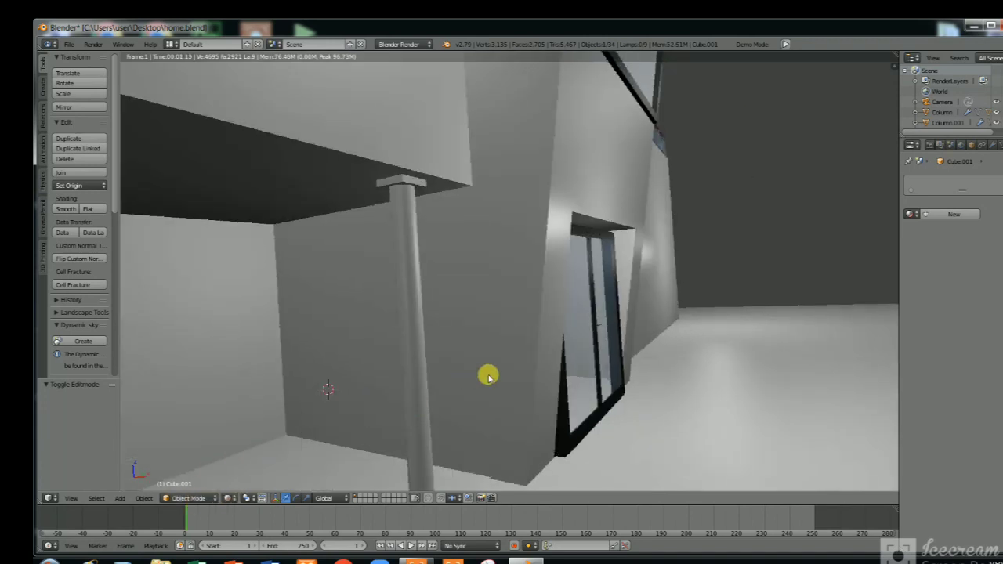
key(KP_1)
click(228, 499)
click(244, 464)
key(z)
scroll(671, 358, up, 3)
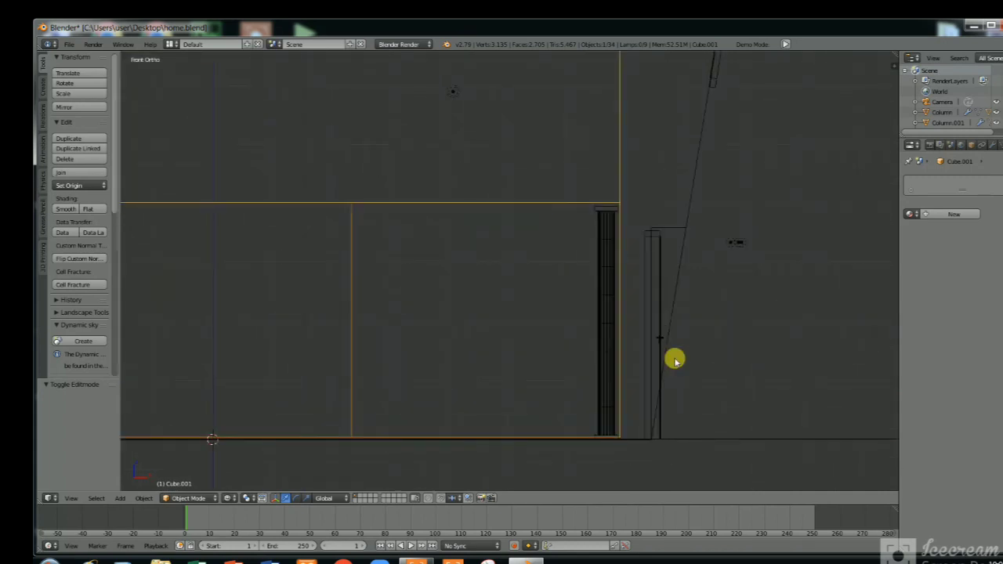
middle_drag(663, 338, 629, 381)
key(z)
scroll(630, 381, up, 2)
shift+scroll(629, 382, down, 4)
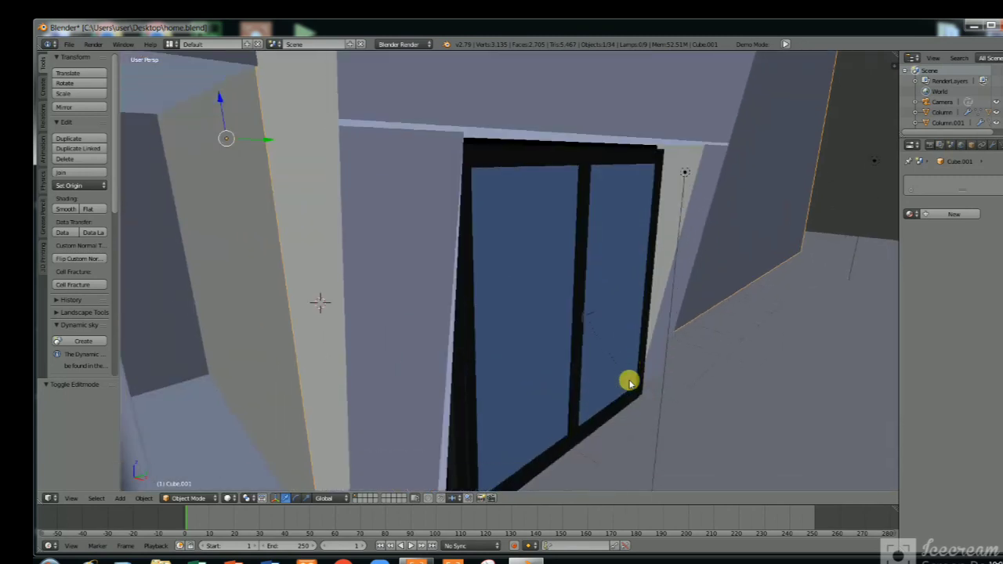
Move the door assembly -0.1 along the X axis and check its placement in the front wireframe view.
right_click(459, 430)
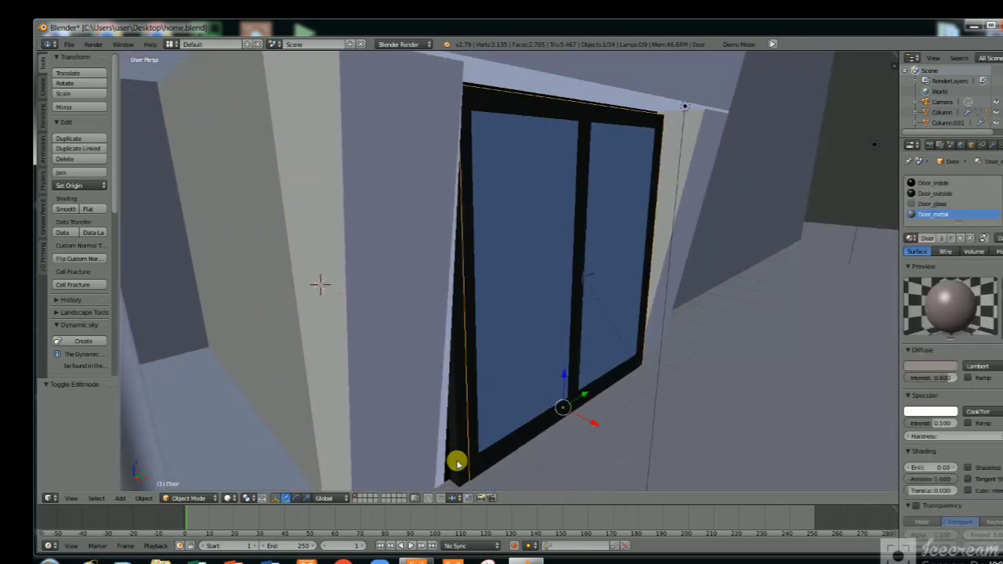
key(g)
key(x)
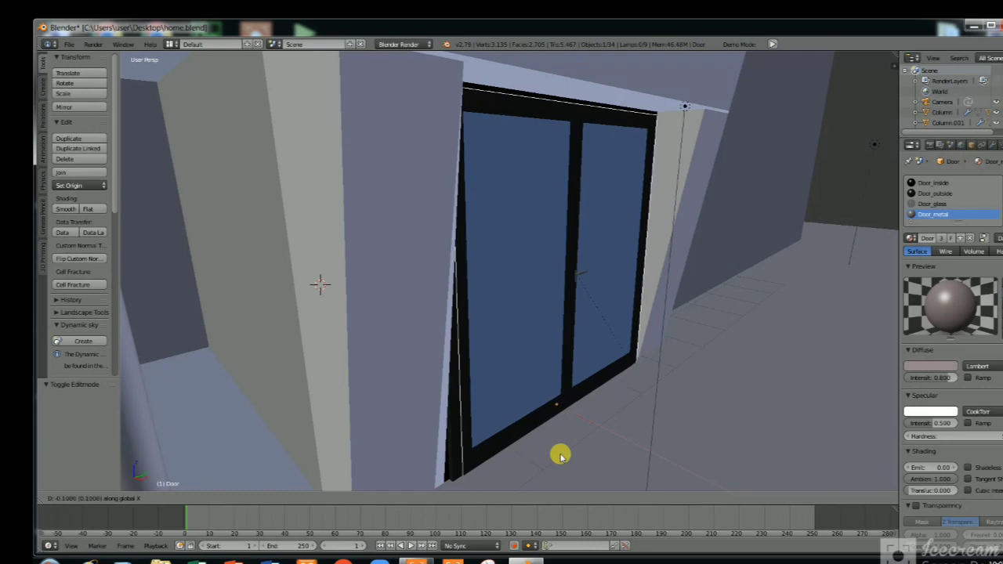
click(561, 455)
key(KP_1)
key(z)
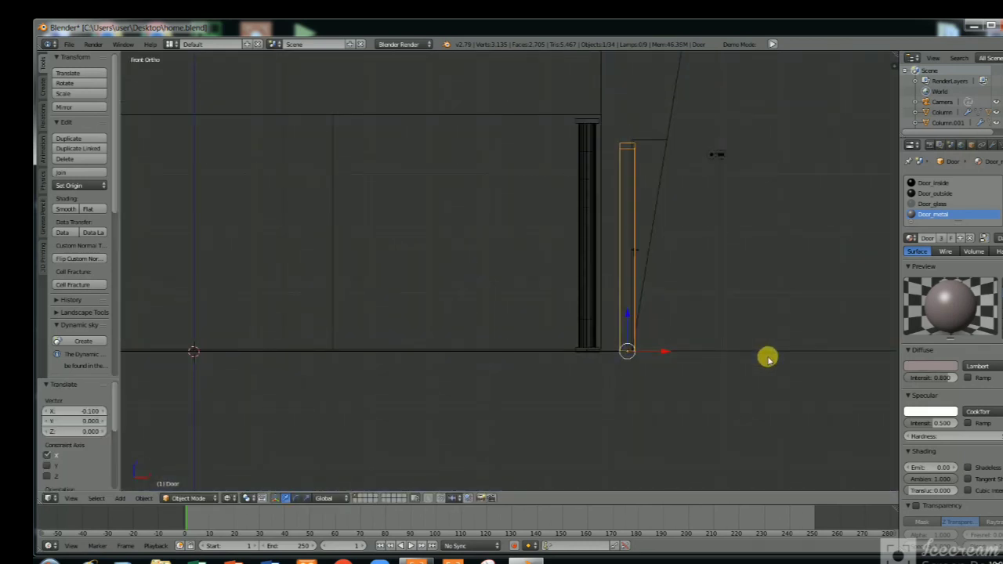
key(z)
mouse_move(761, 353)
middle_down()
mouse_move(679, 353)
mouse_move(445, 287)
mouse_move(459, 275)
middle_up()
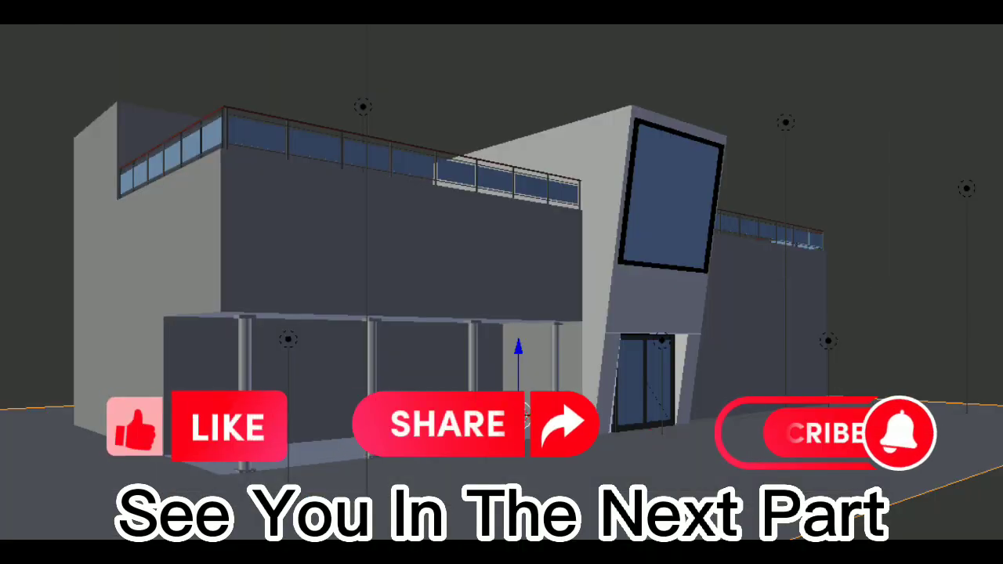